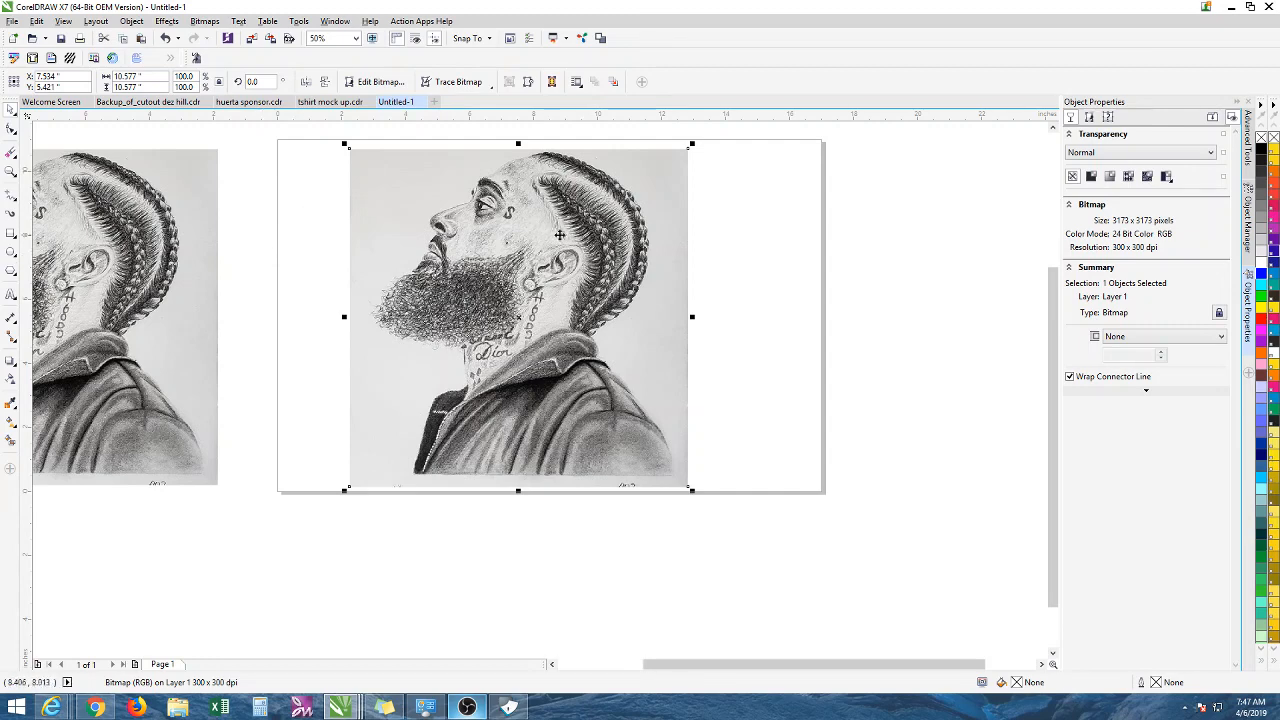
Delete the portrait copy lying outside the page, keeping the one on the page
{"action": "left_click", "coordinate": [741, 277]}
{"action": "scroll", "coordinate": [578, 274], "scroll_direction": "down", "scroll_amount": 1}
{"action": "left_click", "coordinate": [316, 256]}
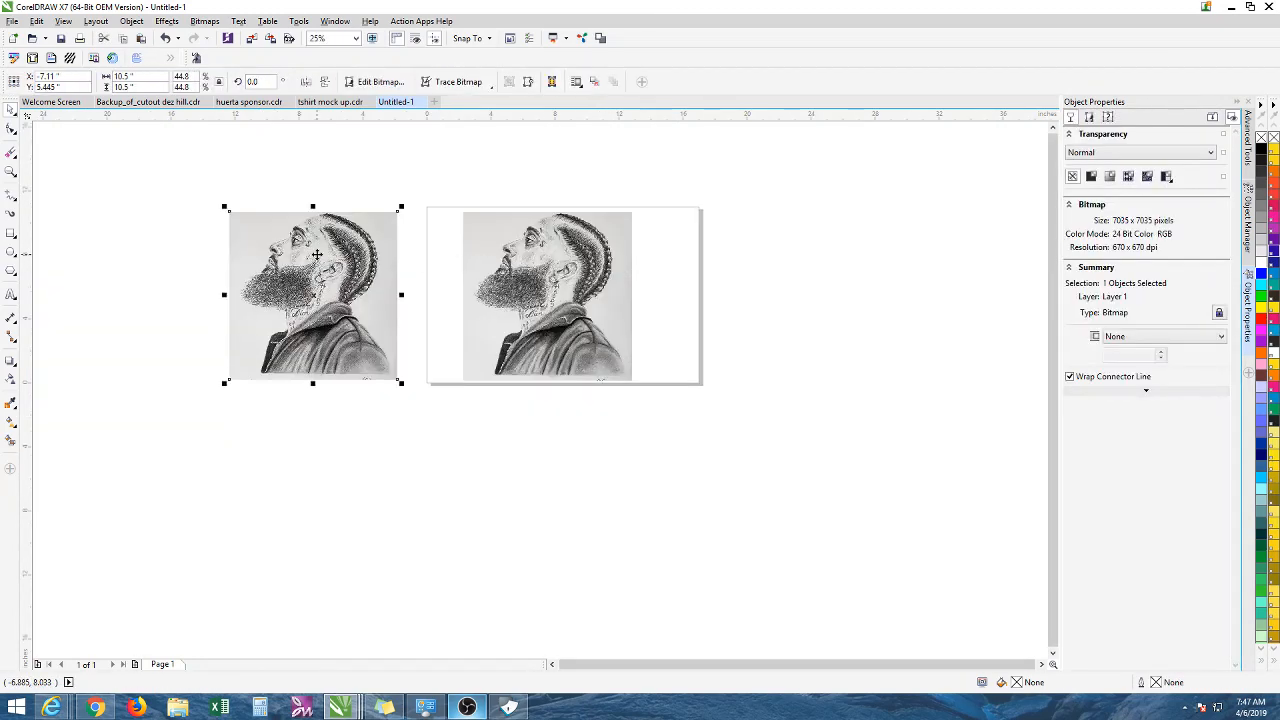
{"action": "left_click", "coordinate": [522, 258]}
{"action": "left_click", "coordinate": [314, 278]}
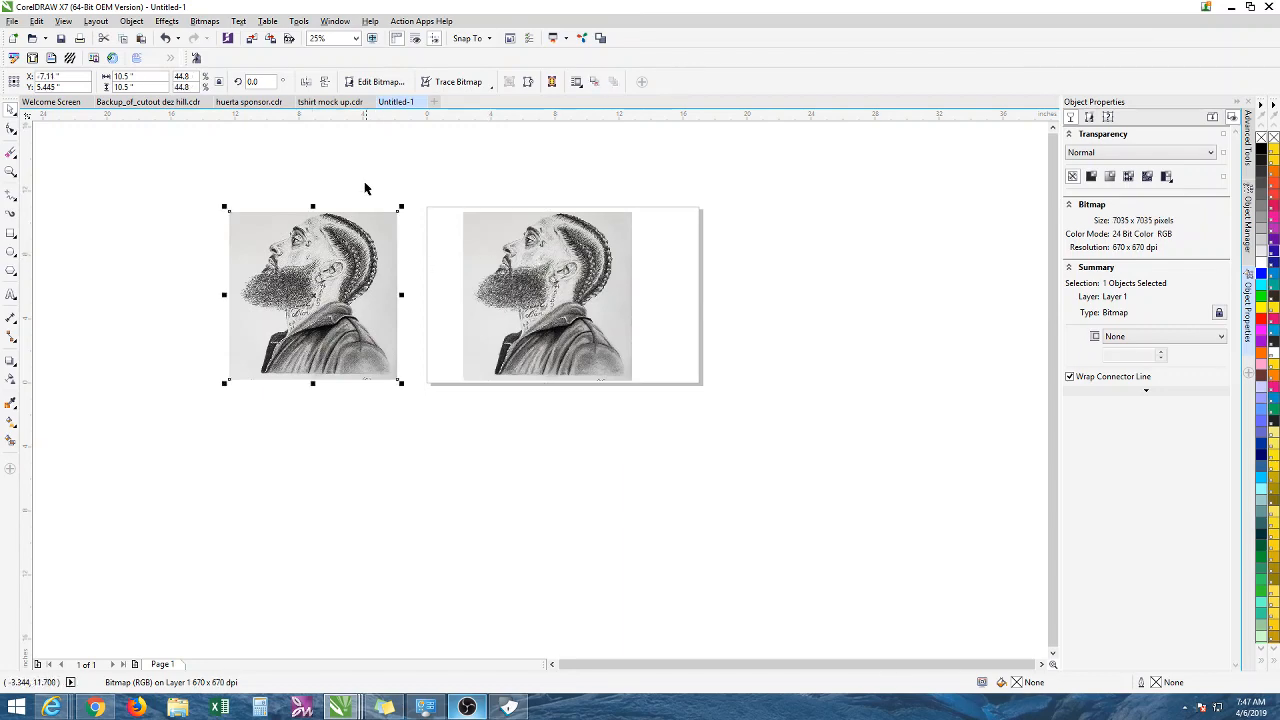
{"action": "left_click", "coordinate": [335, 294]}
{"action": "key", "text": "Delete"}
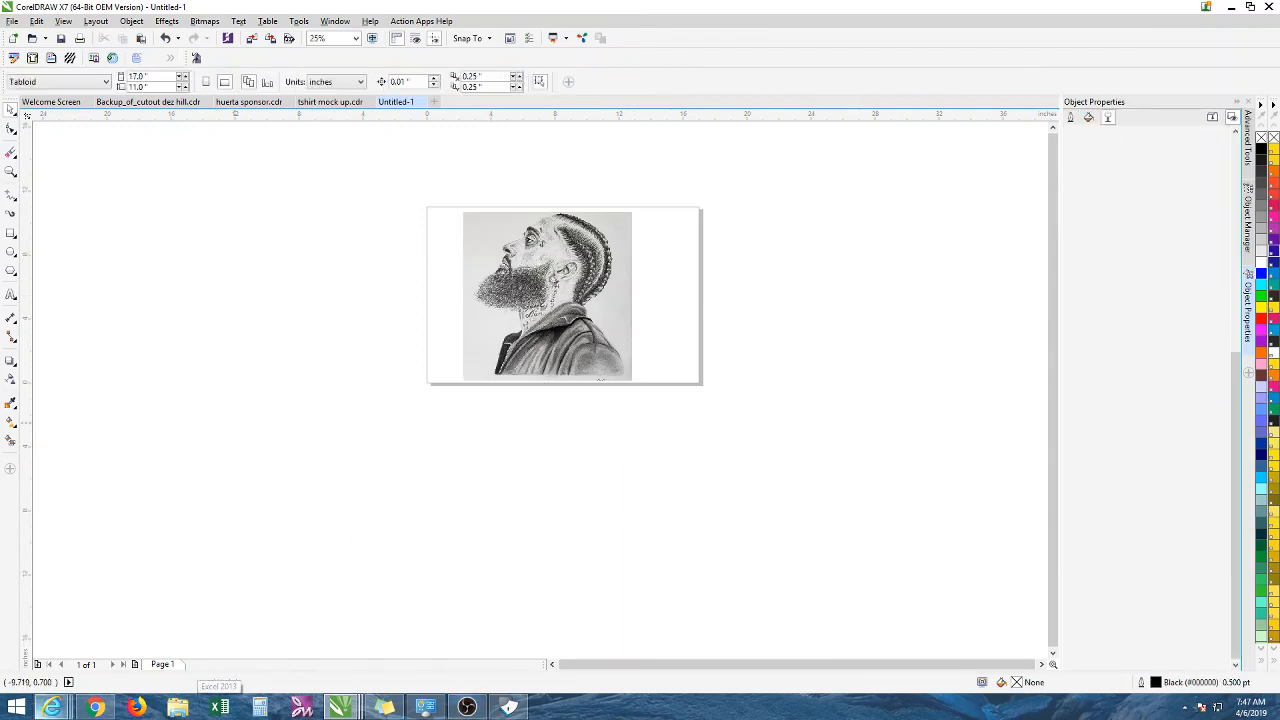
Switch to Internet Explorer and copy the enlarged bearded profile sketch from the NIPSEY HUSSLE SKETCH image results
{"action": "mouse_move", "coordinate": [95, 707]}
{"action": "left_click", "coordinate": [385, 631]}
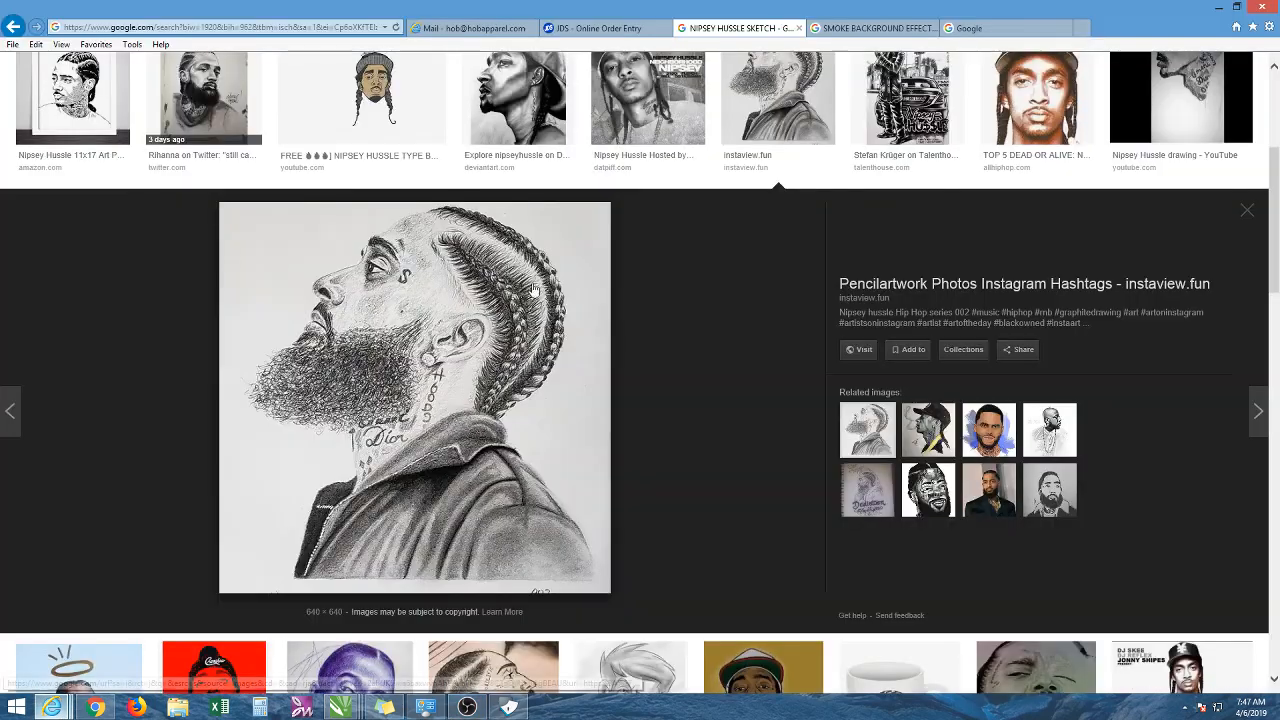
{"action": "scroll", "coordinate": [756, 224], "scroll_direction": "up", "scroll_amount": 5}
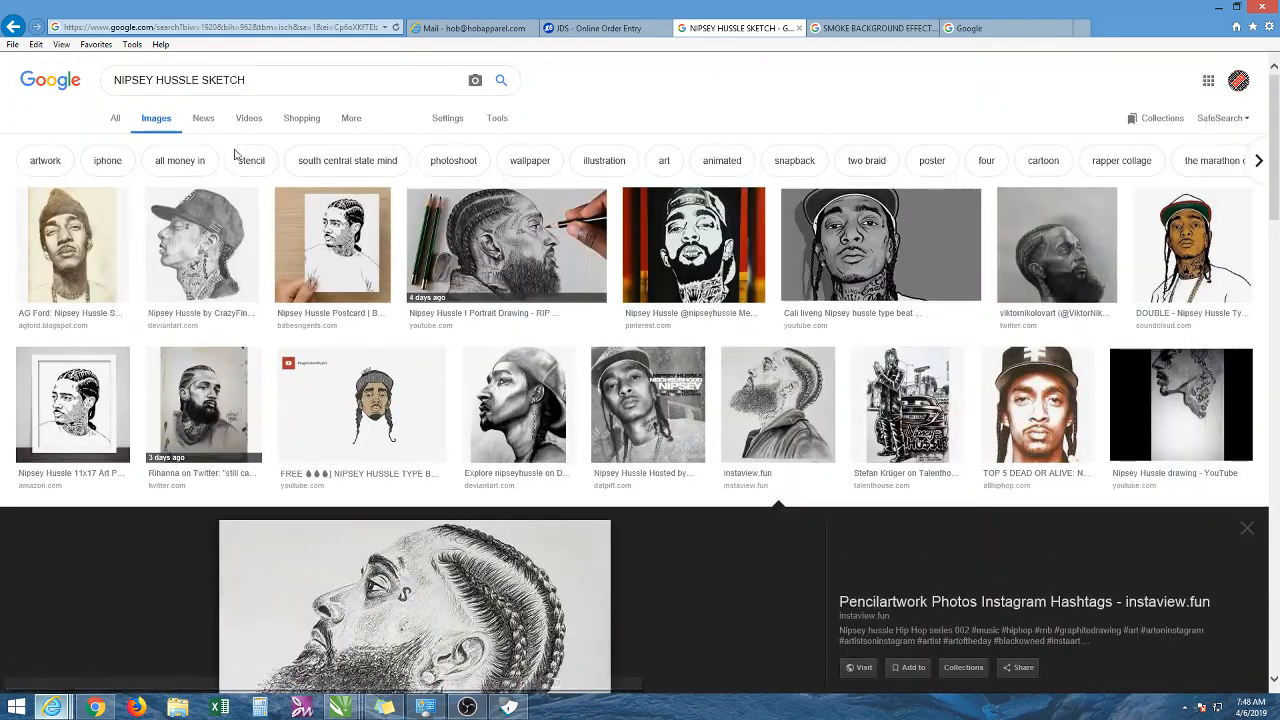
{"action": "scroll", "coordinate": [465, 316], "scroll_direction": "down", "scroll_amount": 3}
{"action": "scroll", "coordinate": [465, 316], "scroll_direction": "down", "scroll_amount": 1}
{"action": "right_click", "coordinate": [465, 316]}
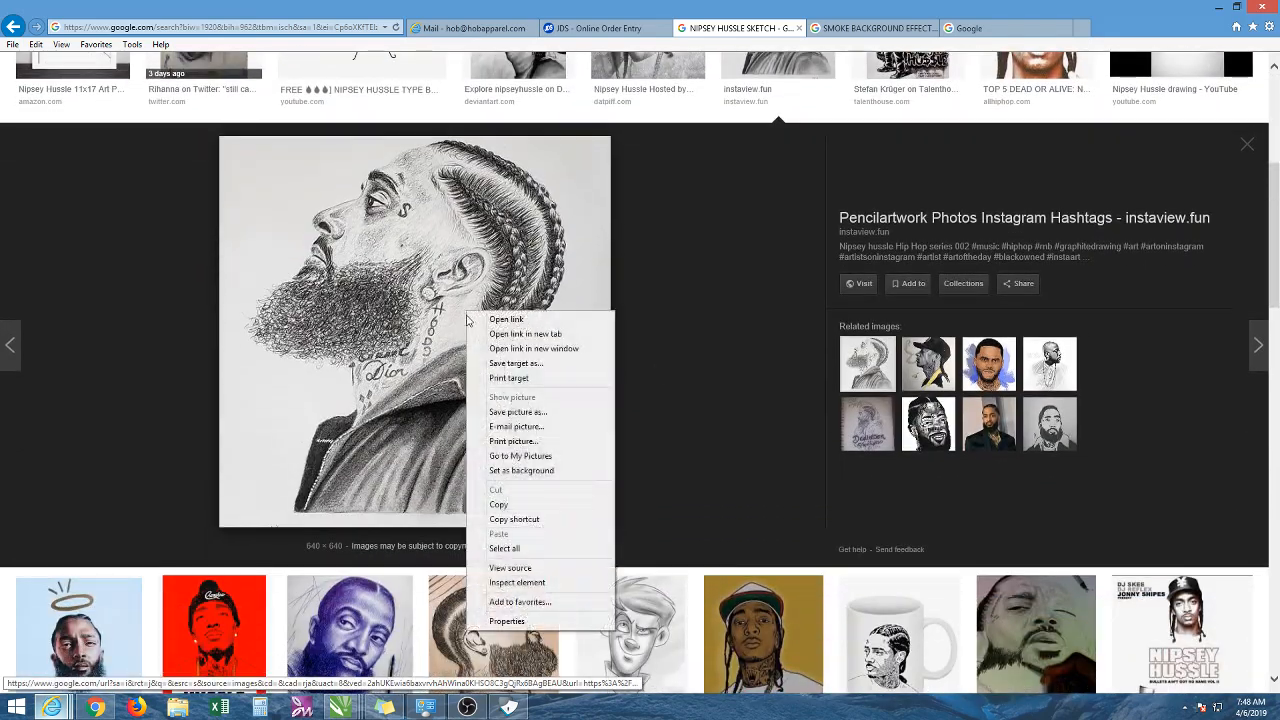
{"action": "left_click", "coordinate": [505, 504]}
Switch to the Untitled-1 drawing in CorelDRAW and paste the copied sketch beside the page
{"action": "left_click", "coordinate": [340, 707]}
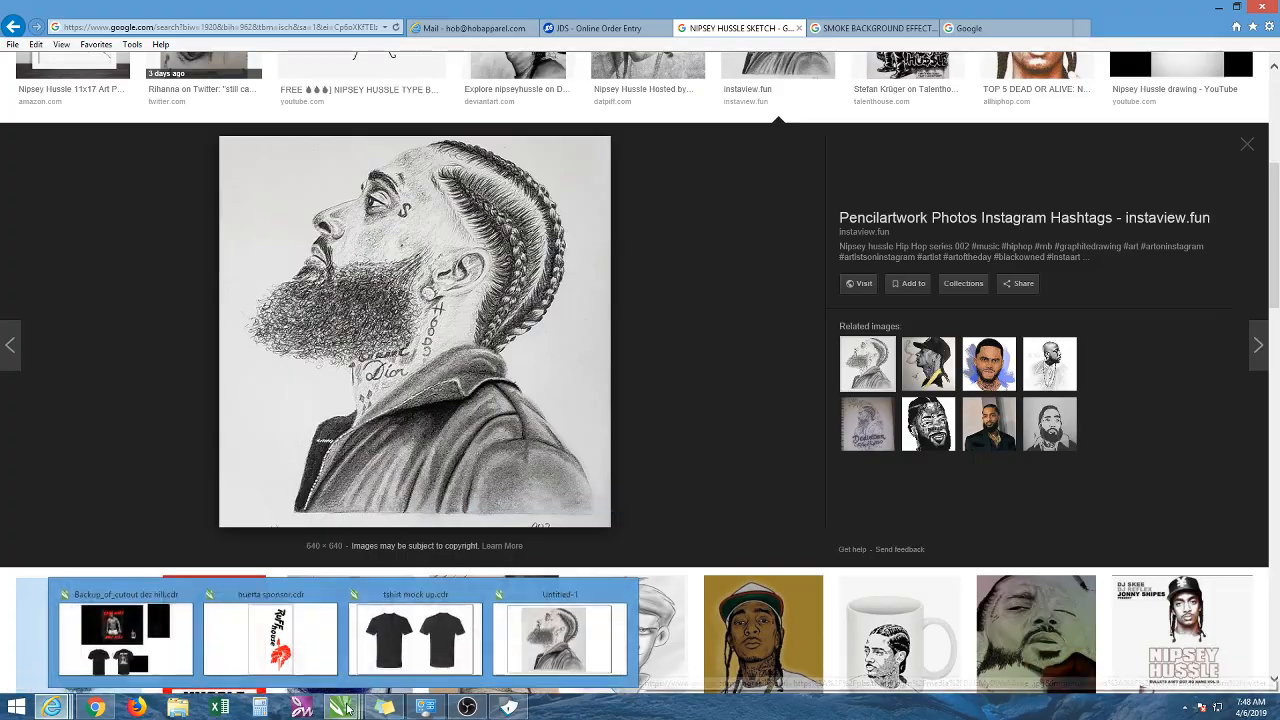
{"action": "left_click", "coordinate": [545, 640]}
{"action": "right_click", "coordinate": [330, 310]}
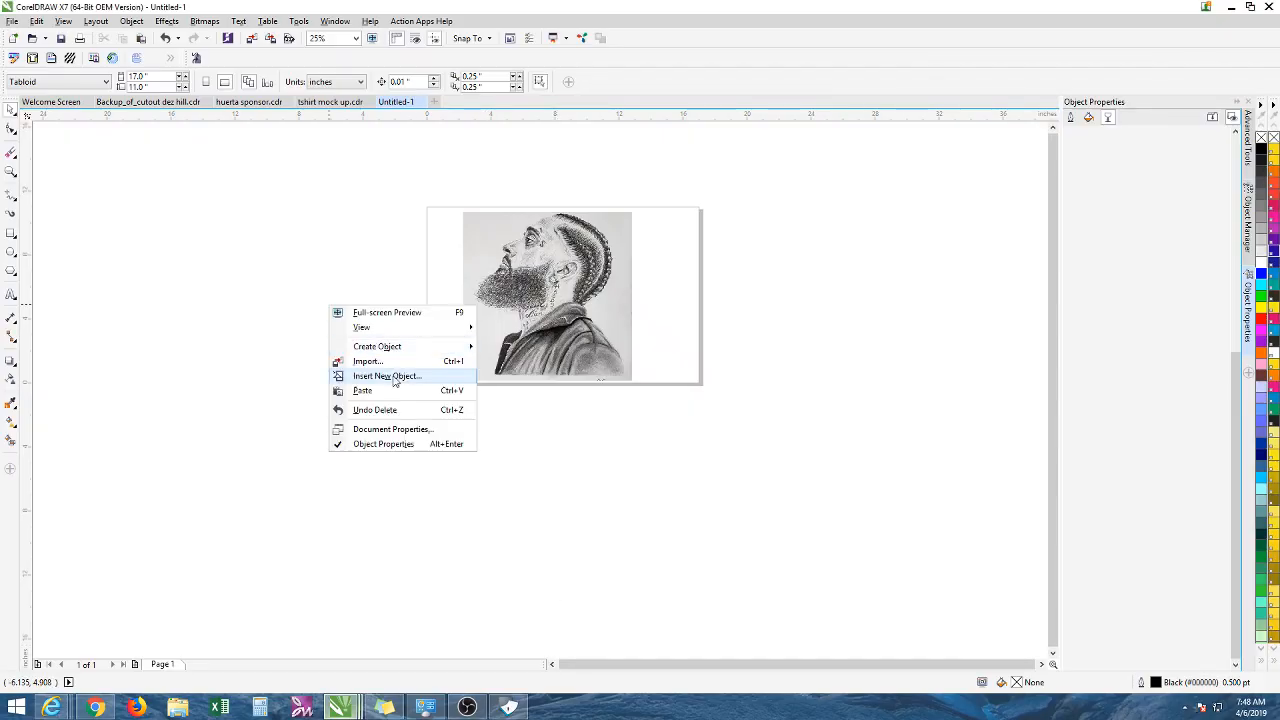
{"action": "left_click", "coordinate": [385, 391]}
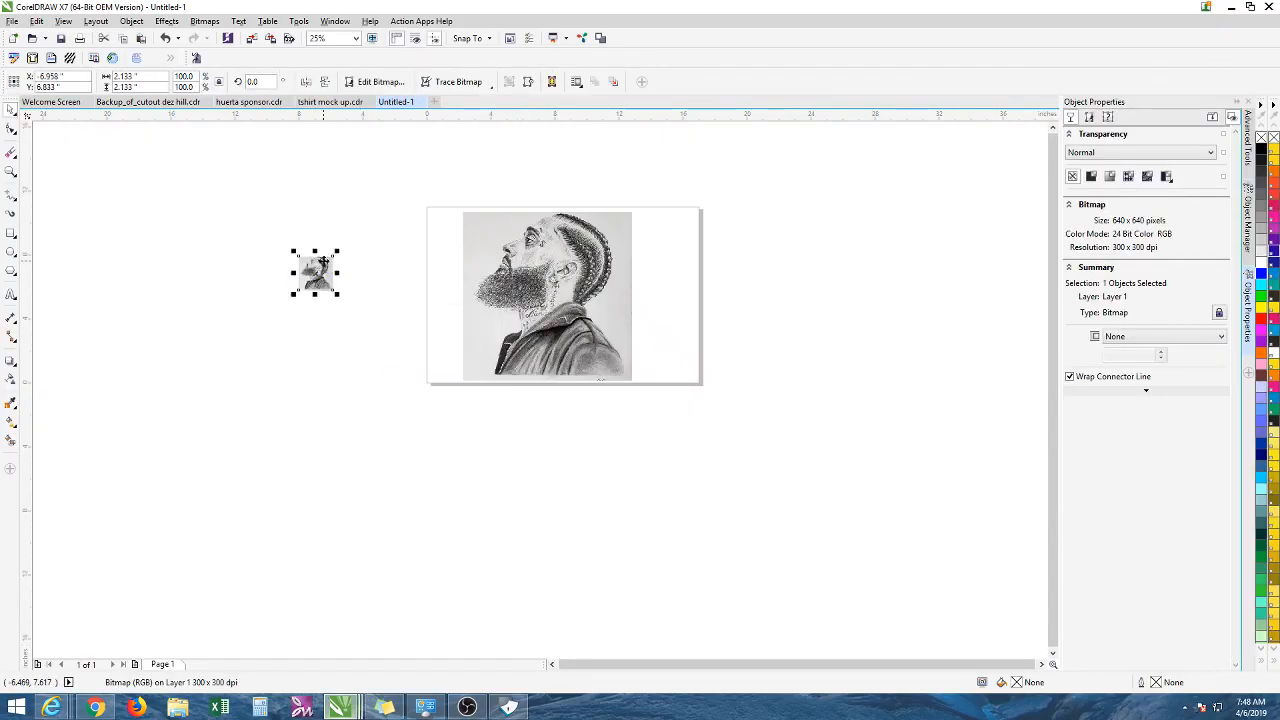
Resample the pasted sketch to a width of 10.5 inches
{"action": "left_click", "coordinate": [205, 21]}
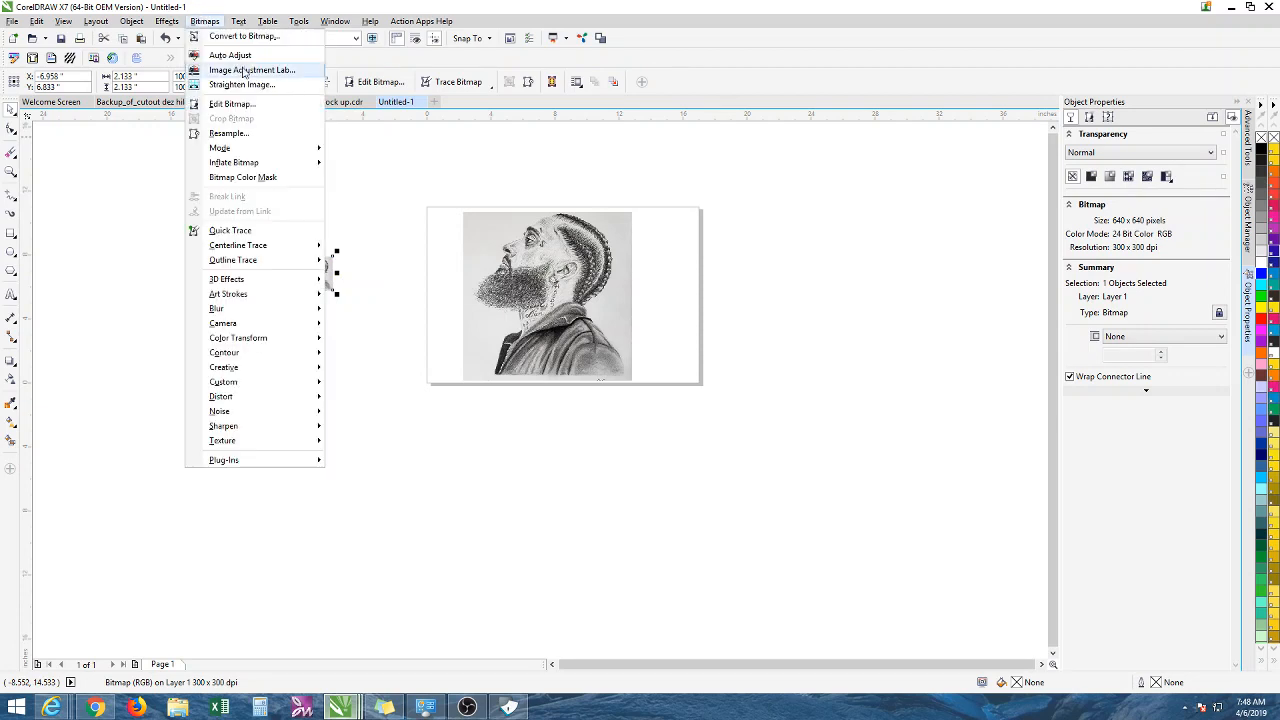
{"action": "left_click", "coordinate": [226, 133]}
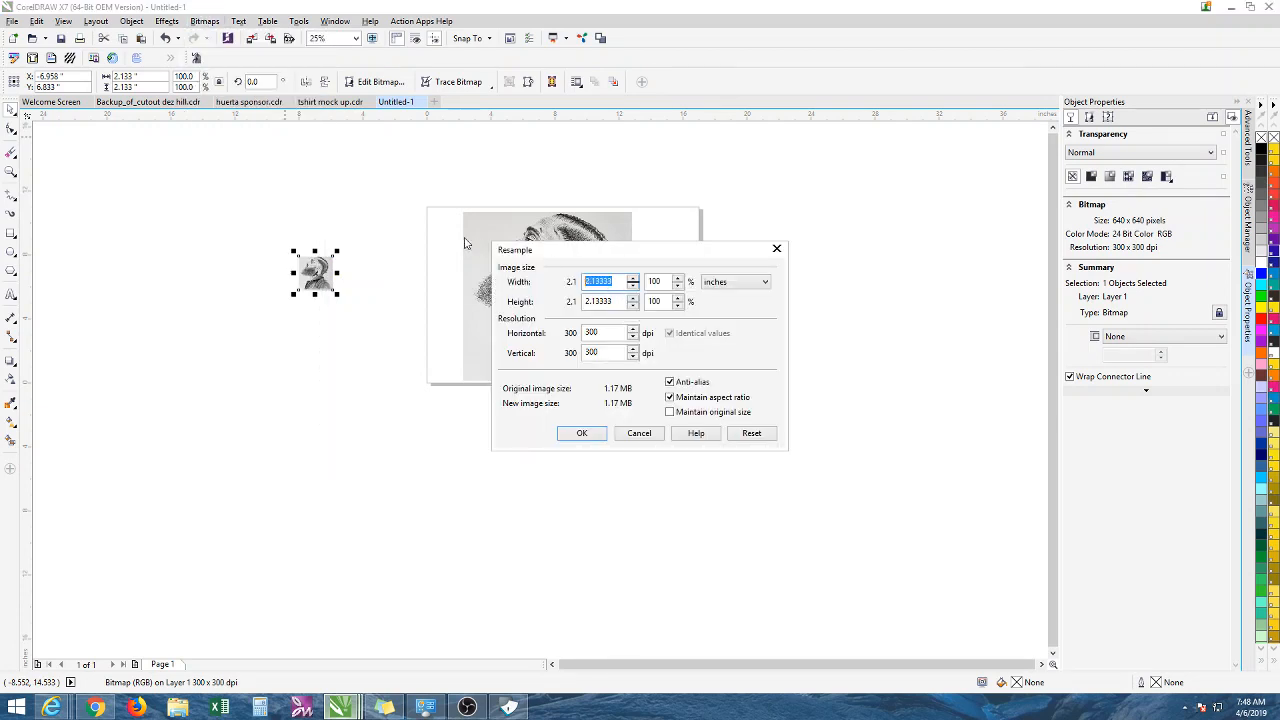
{"action": "type", "text": "10.5"}
{"action": "key", "text": "Return"}
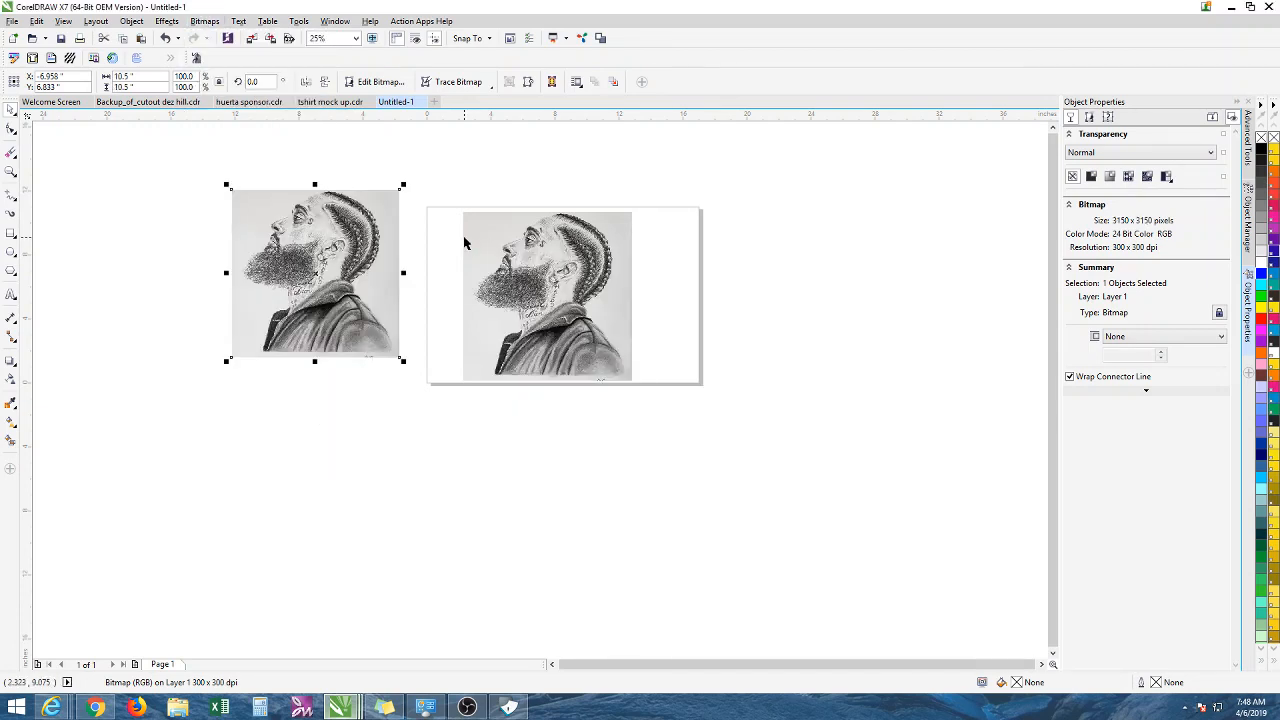
Reposition the resampled sketch outside the page and move the page's portrait about 2 inches to the left
{"action": "scroll", "coordinate": [384, 284], "scroll_direction": "up", "scroll_amount": 1}
{"action": "left_click_drag", "start_coordinate": [289, 232], "coordinate": [374, 262]}
{"action": "scroll", "coordinate": [429, 258], "scroll_direction": "up", "scroll_amount": 1}
{"action": "scroll", "coordinate": [429, 258], "scroll_direction": "down", "scroll_amount": 1}
{"action": "left_click_drag", "start_coordinate": [478, 242], "coordinate": [356, 233]}
{"action": "left_click_drag", "start_coordinate": [651, 260], "coordinate": [588, 255]}
{"action": "scroll", "coordinate": [662, 258], "scroll_direction": "down", "scroll_amount": 1}
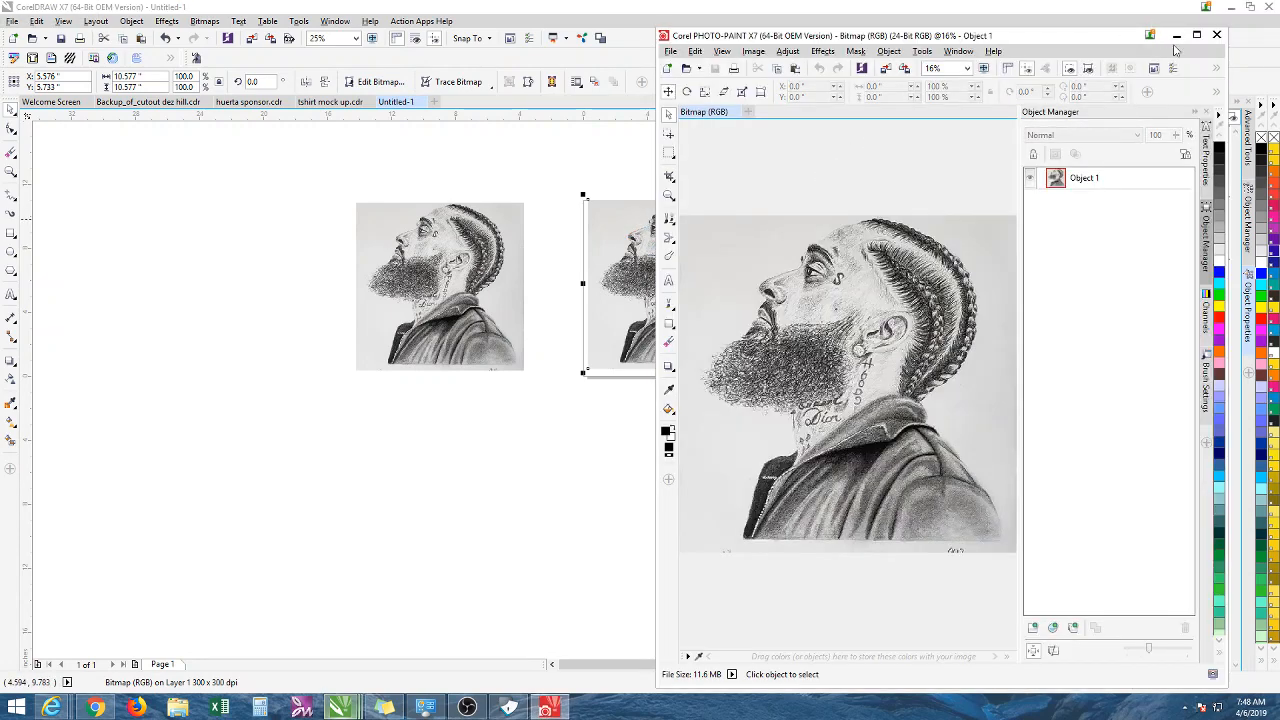
Open the page's portrait for bitmap editing in Corel PHOTO-PAINT and maximize the editing window
{"action": "left_click", "coordinate": [1197, 35]}
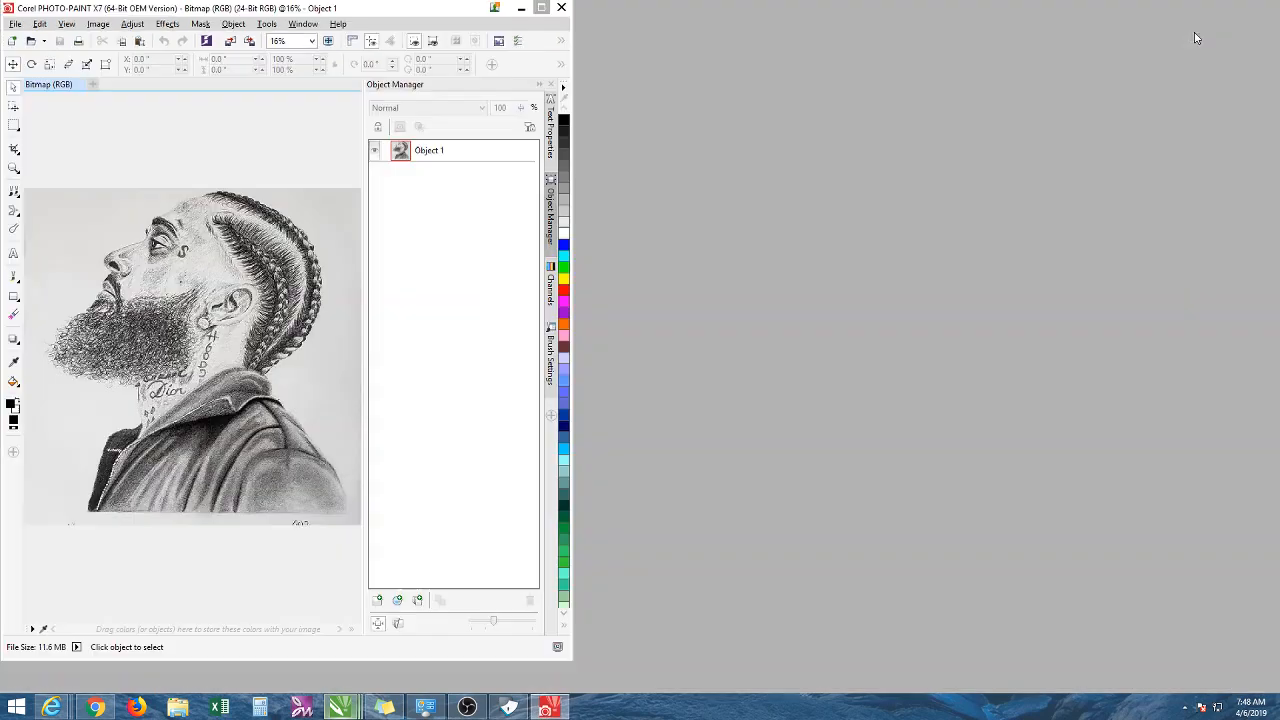
{"action": "scroll", "coordinate": [588, 236], "scroll_direction": "up", "scroll_amount": 2}
{"action": "scroll", "coordinate": [341, 234], "scroll_direction": "down", "scroll_amount": 1}
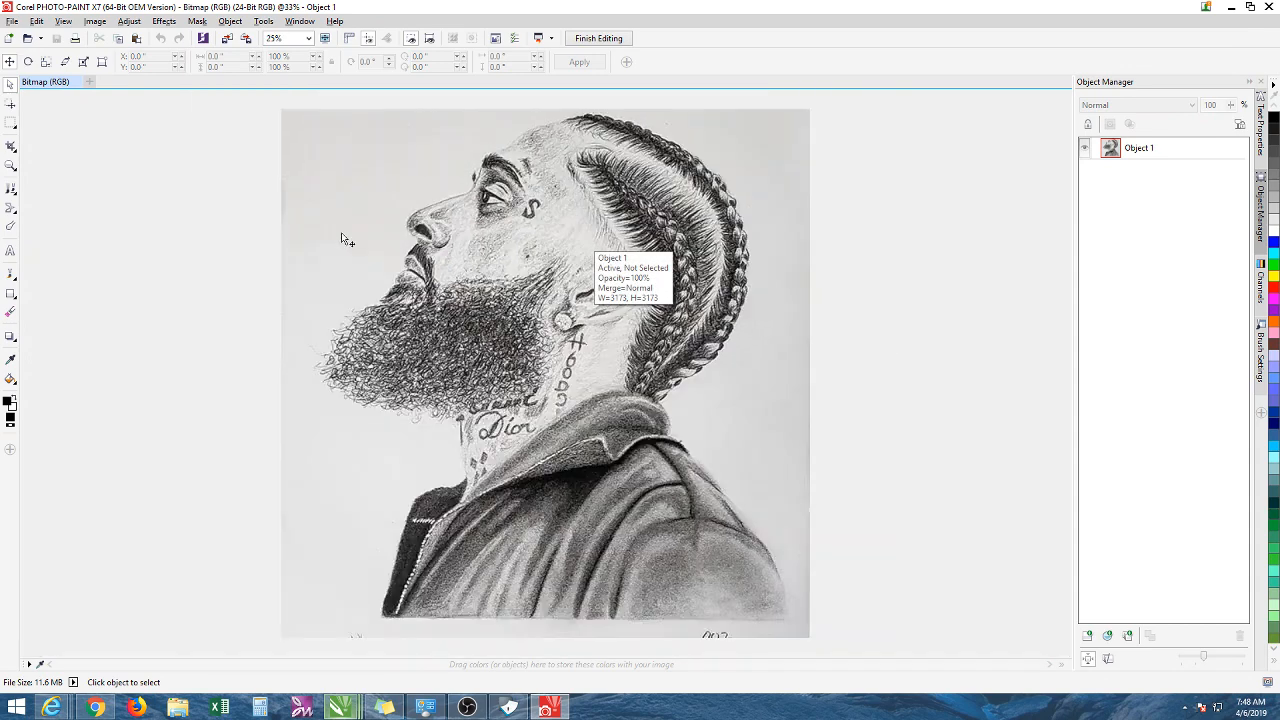
Try to remove the grey background by masking it with the Magic Wand at tolerance 10 and deleting the masked area
{"action": "left_click", "coordinate": [14, 128]}
{"action": "left_click", "coordinate": [95, 155]}
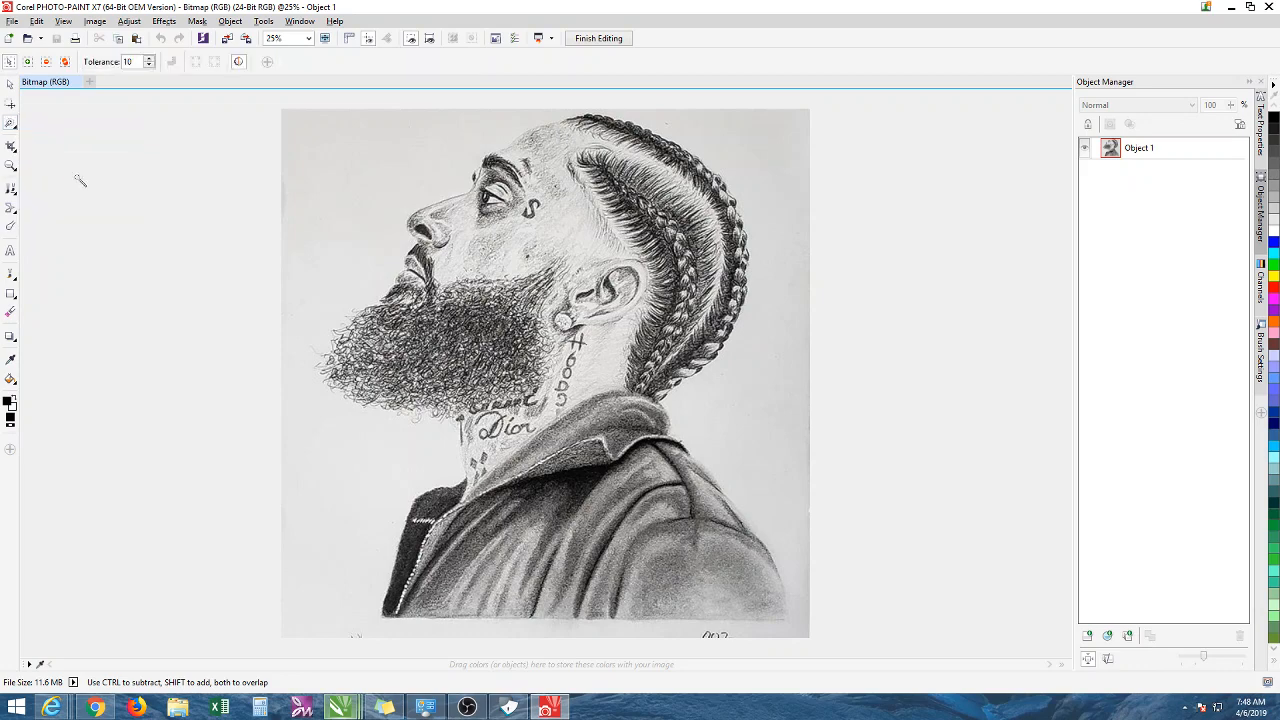
{"action": "left_click", "coordinate": [14, 128]}
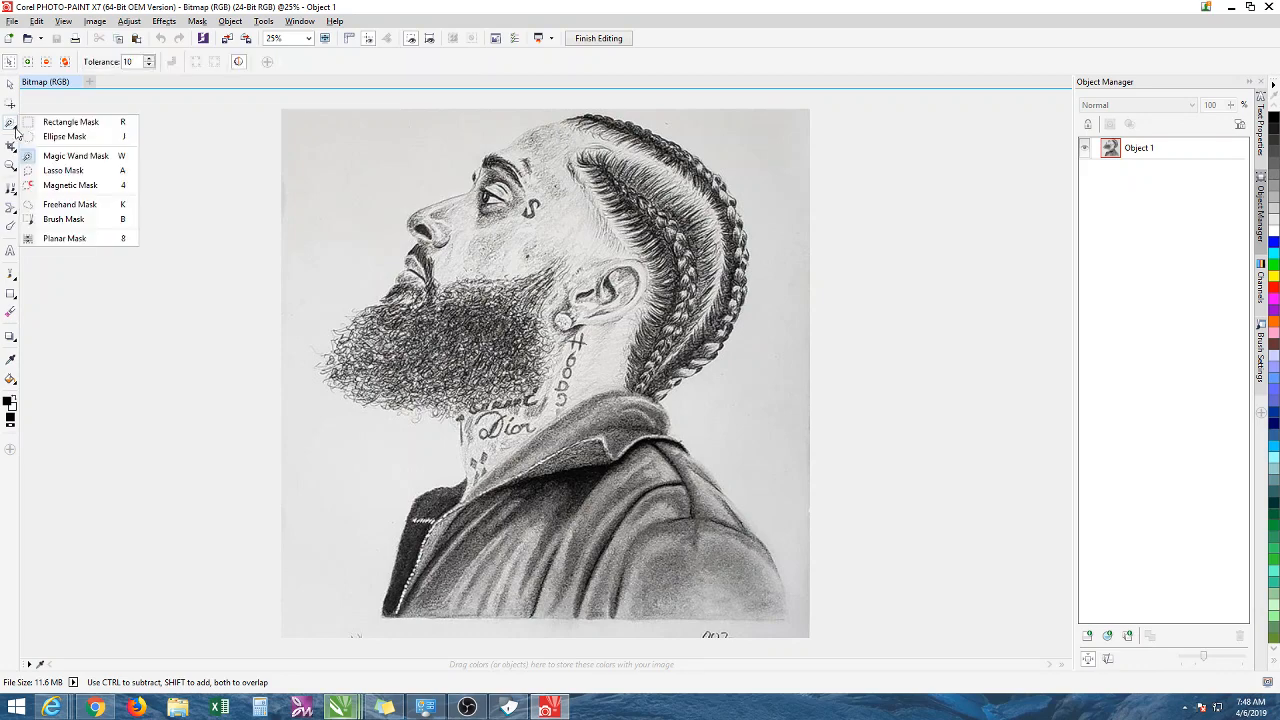
{"action": "left_click", "coordinate": [364, 150]}
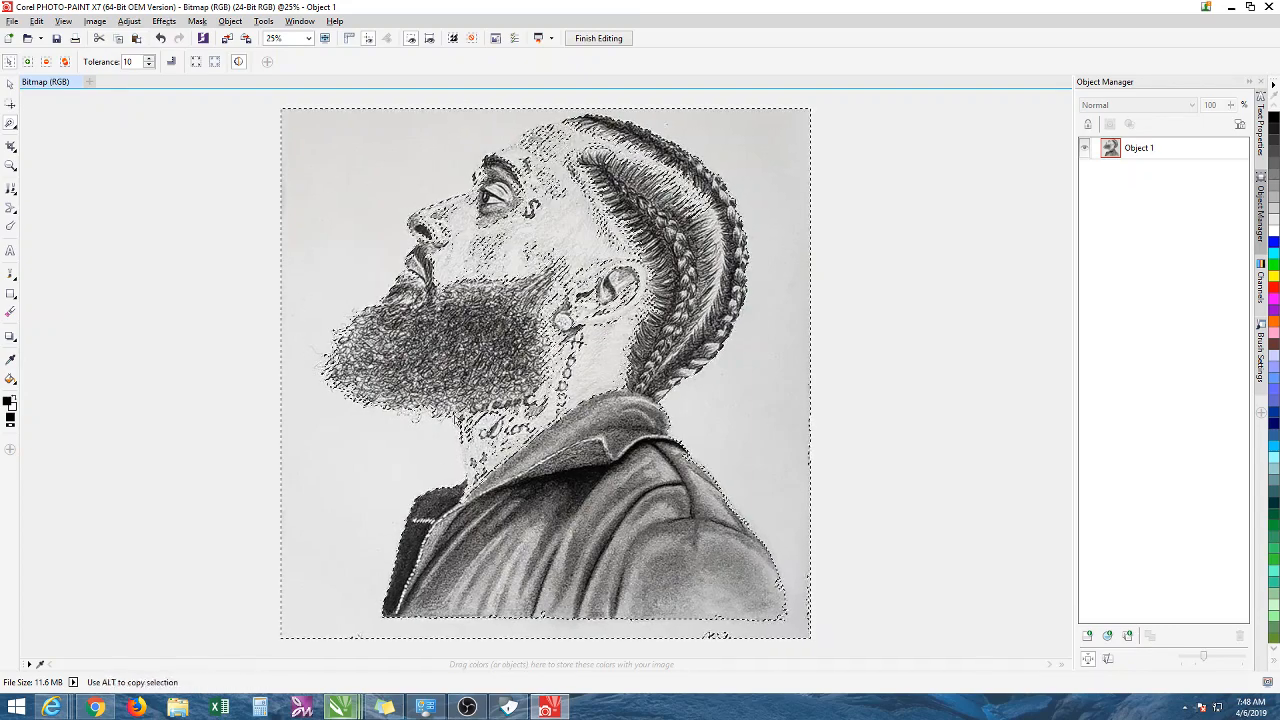
{"action": "key", "text": "Delete"}
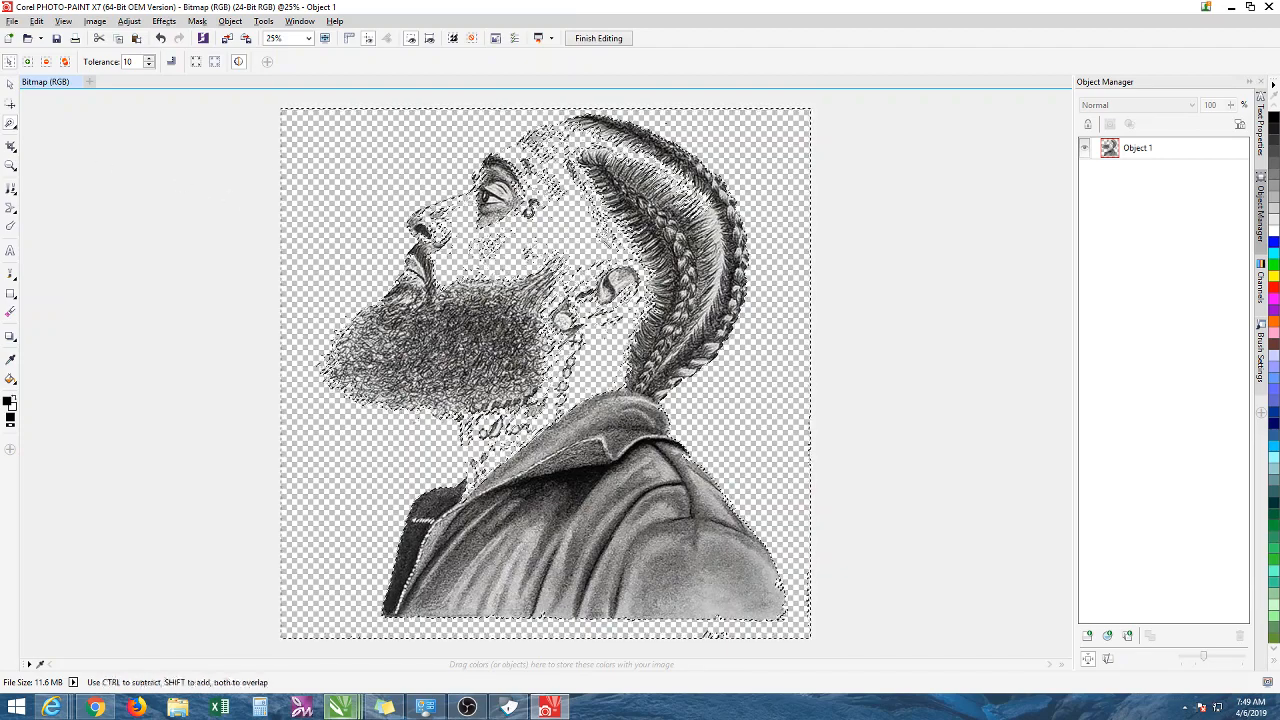
{"action": "scroll", "coordinate": [100, 137], "scroll_direction": "up", "scroll_amount": 1}
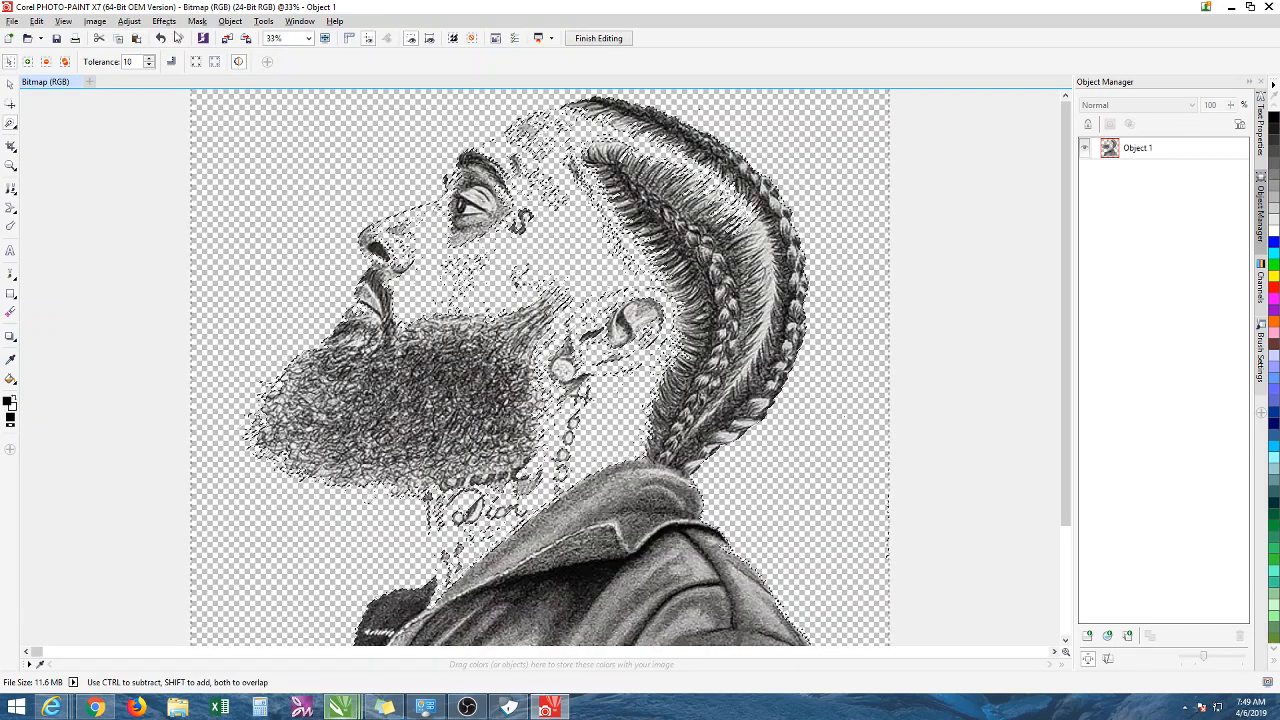
Undo the background deletion and remove the mask from the portrait
{"action": "left_click", "coordinate": [161, 38]}
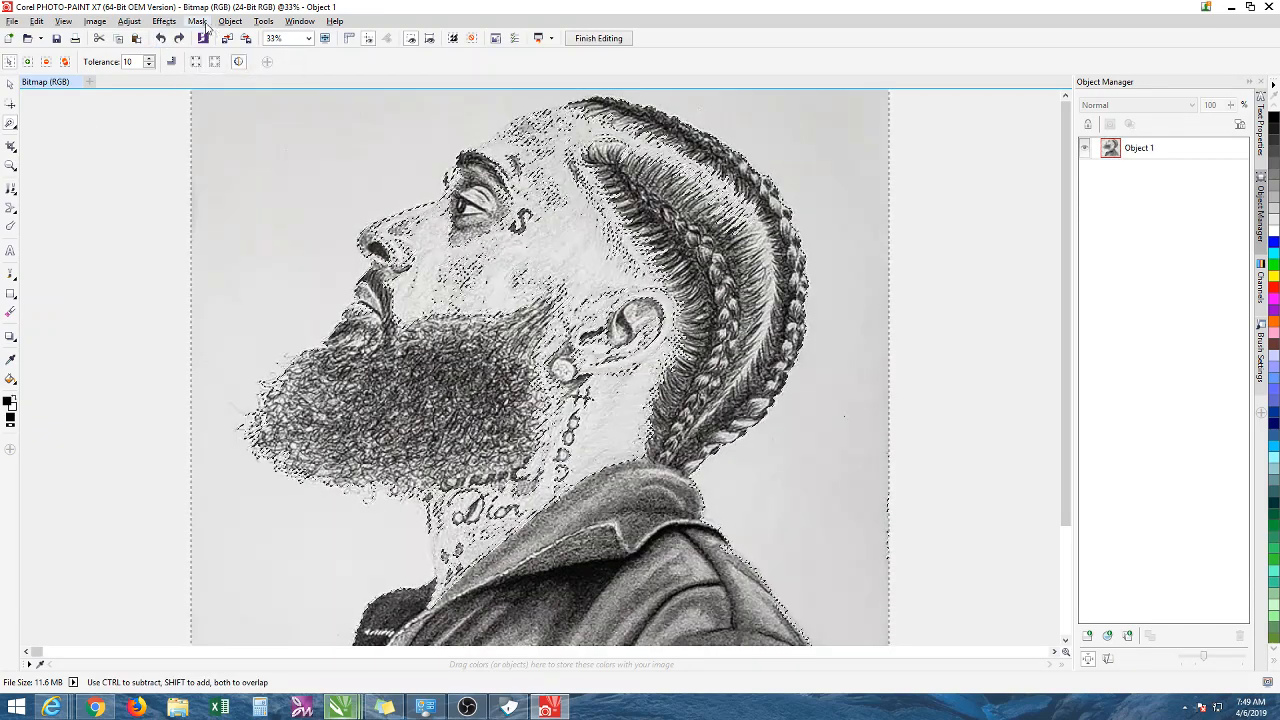
{"action": "left_click", "coordinate": [197, 21]}
{"action": "left_click", "coordinate": [226, 85]}
{"action": "scroll", "coordinate": [510, 218], "scroll_direction": "down", "scroll_amount": 1}
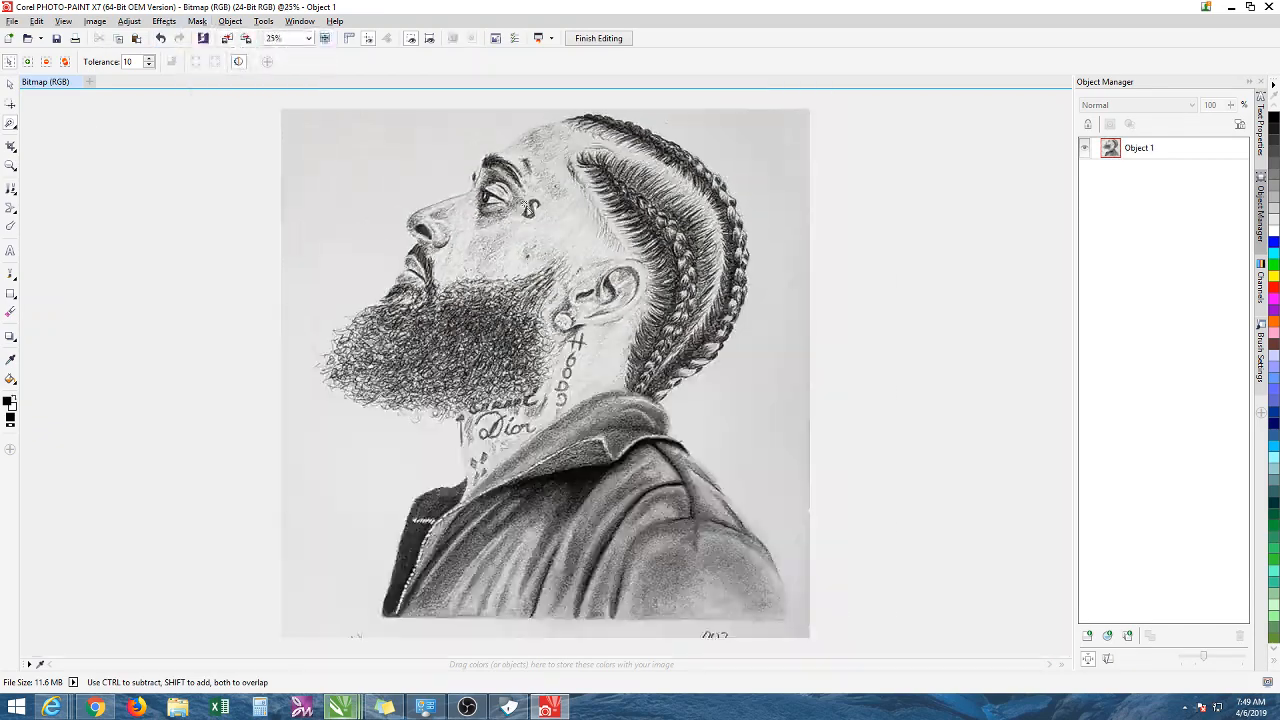
{"action": "scroll", "coordinate": [550, 145], "scroll_direction": "up", "scroll_amount": 1}
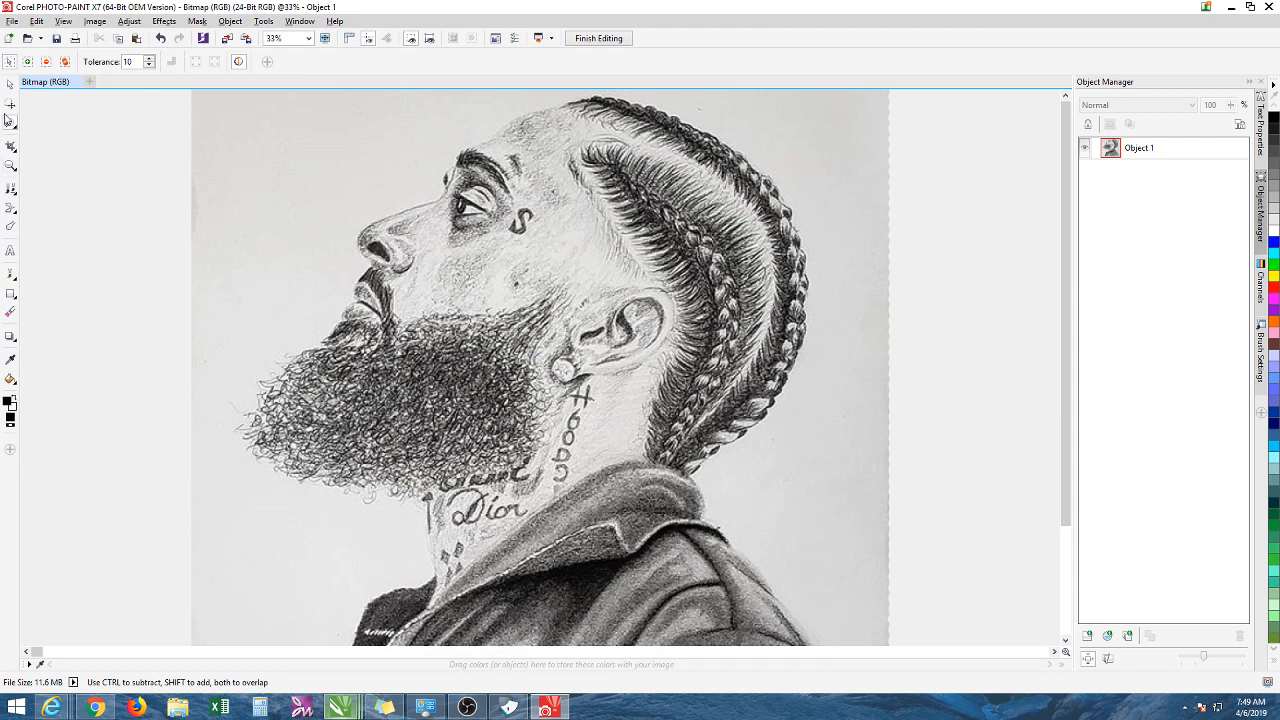
Open the portrait in the Cutout Lab
{"action": "left_click", "coordinate": [11, 86]}
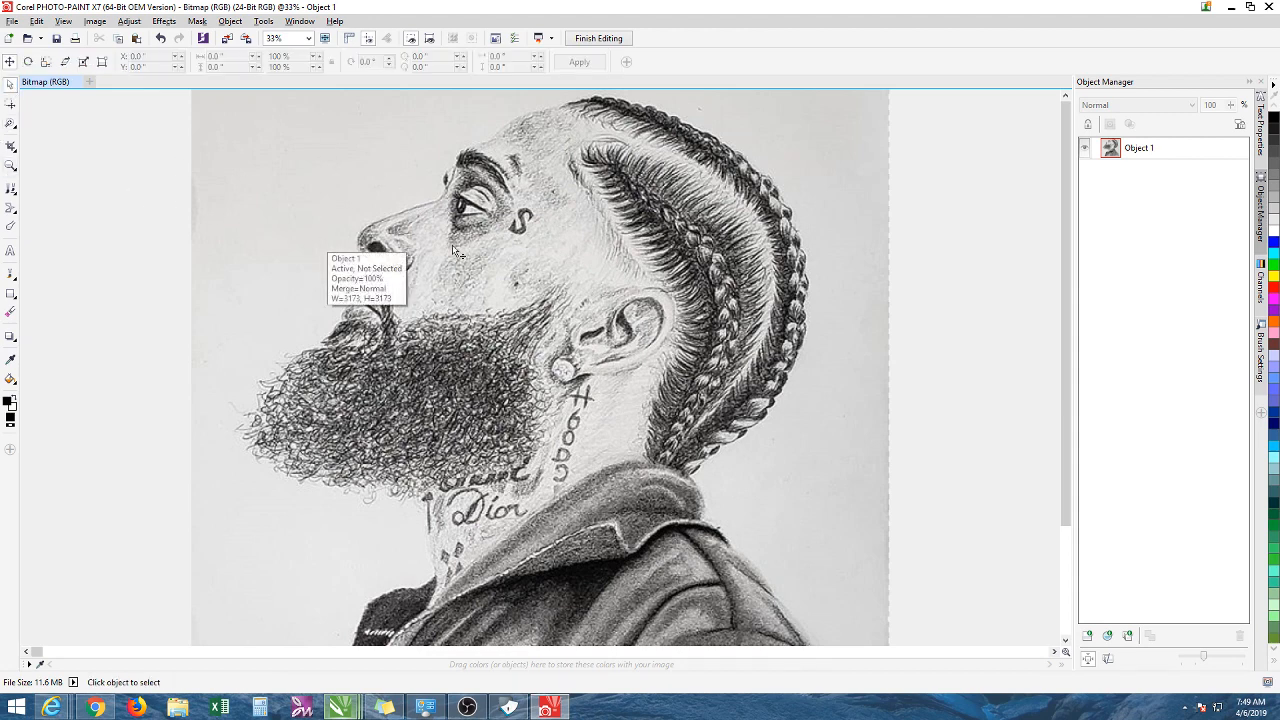
{"action": "scroll", "coordinate": [455, 252], "scroll_direction": "down", "scroll_amount": 1}
{"action": "left_click", "coordinate": [95, 21]}
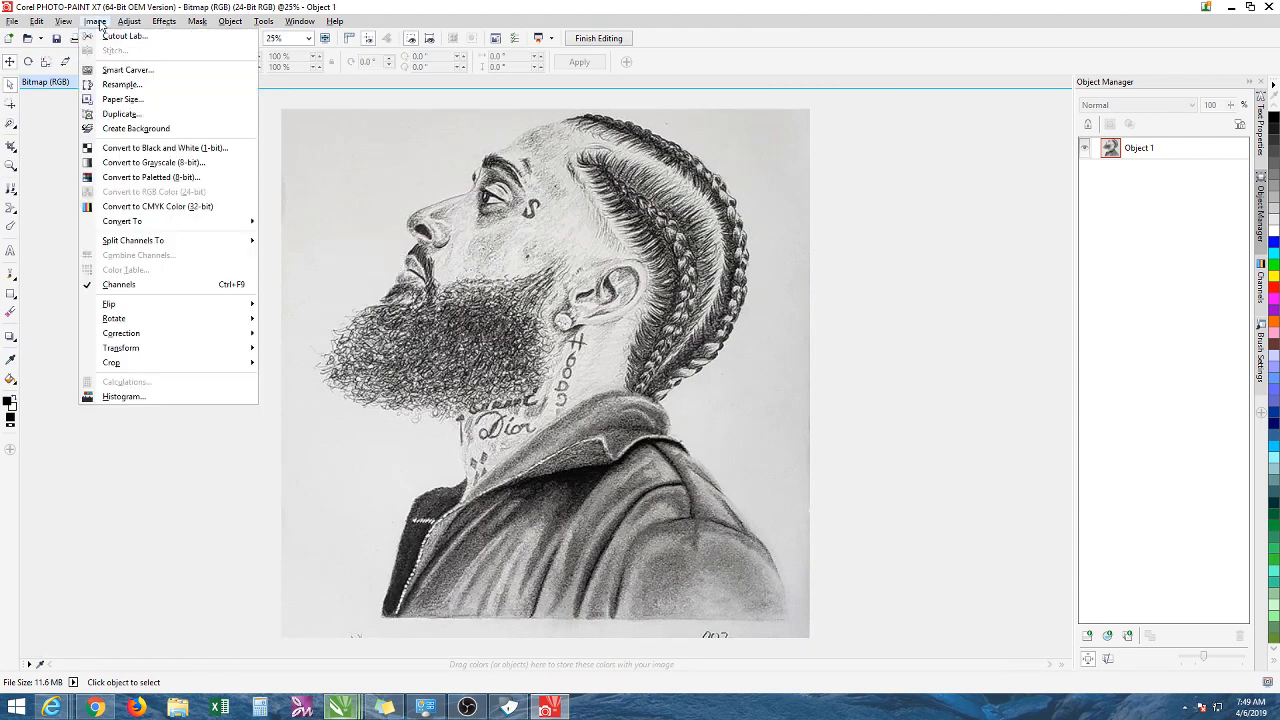
{"action": "left_click", "coordinate": [115, 34]}
With nib size 20, highlight the head's edge from the top braid over the forehead and brow to the bridge of the nose
{"action": "scroll", "coordinate": [640, 200], "scroll_direction": "up", "scroll_amount": 1}
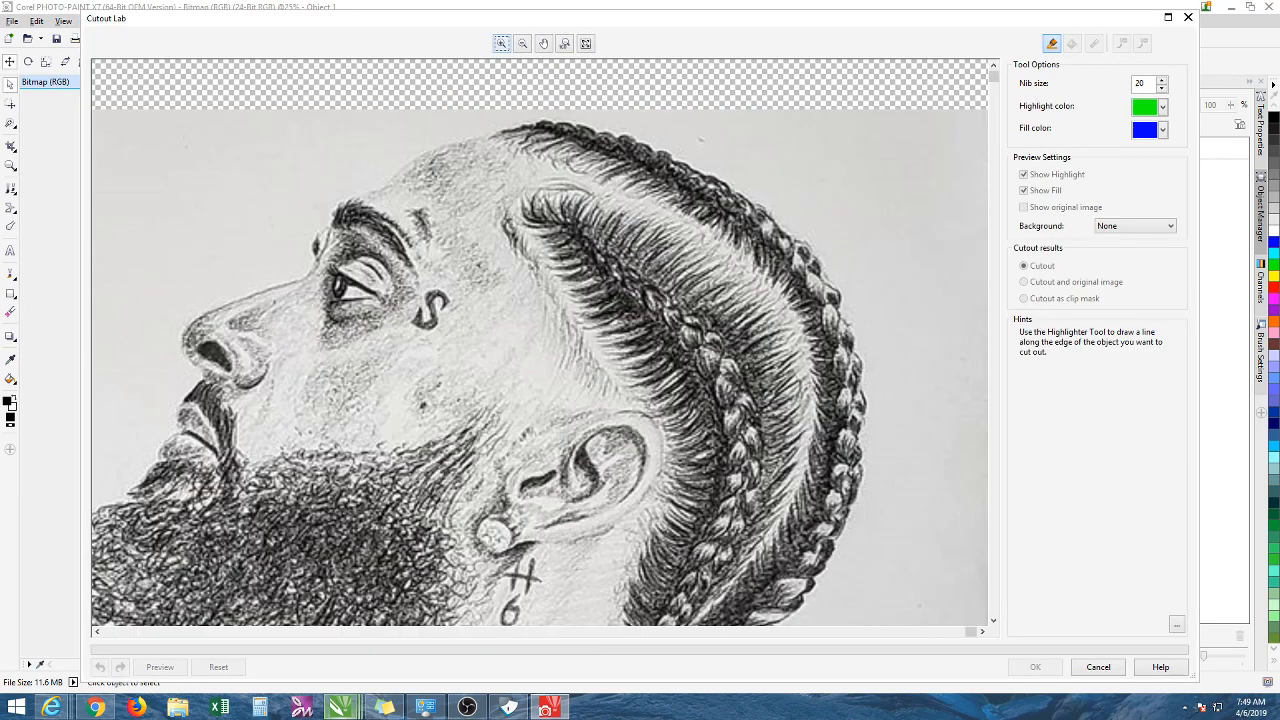
{"action": "scroll", "coordinate": [559, 107], "scroll_direction": "up", "scroll_amount": 1}
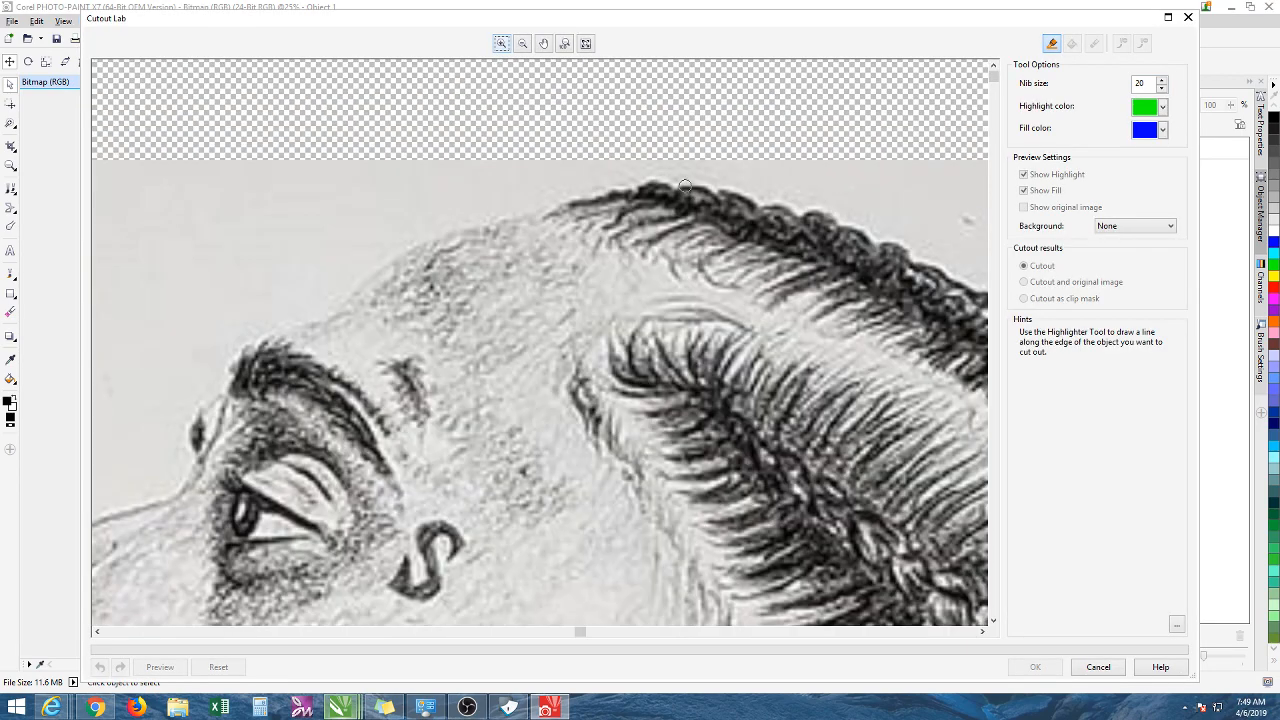
{"action": "scroll", "coordinate": [685, 186], "scroll_direction": "up", "scroll_amount": 1}
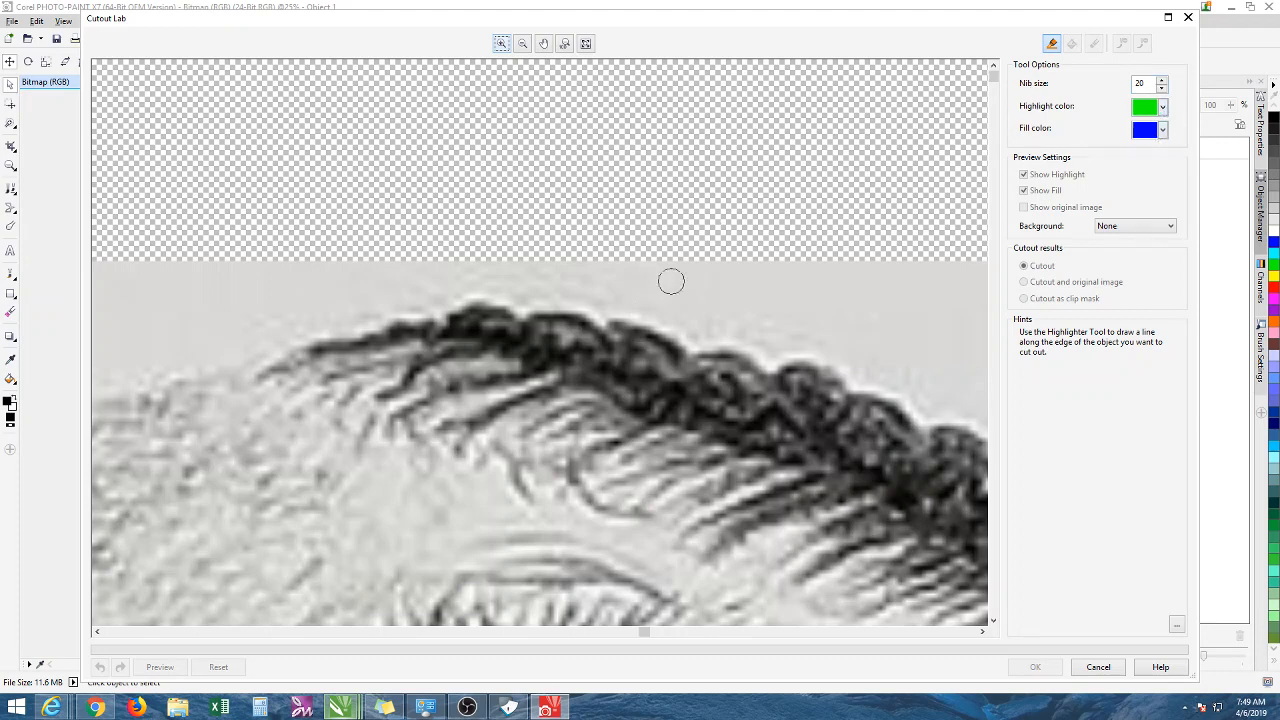
{"action": "mouse_move", "coordinate": [603, 304]}
{"action": "left_mouse_down"}
{"action": "mouse_move", "coordinate": [462, 297]}
{"action": "mouse_move", "coordinate": [150, 352]}
{"action": "left_mouse_up"}
{"action": "scroll", "coordinate": [234, 340], "scroll_direction": "down", "scroll_amount": 1}
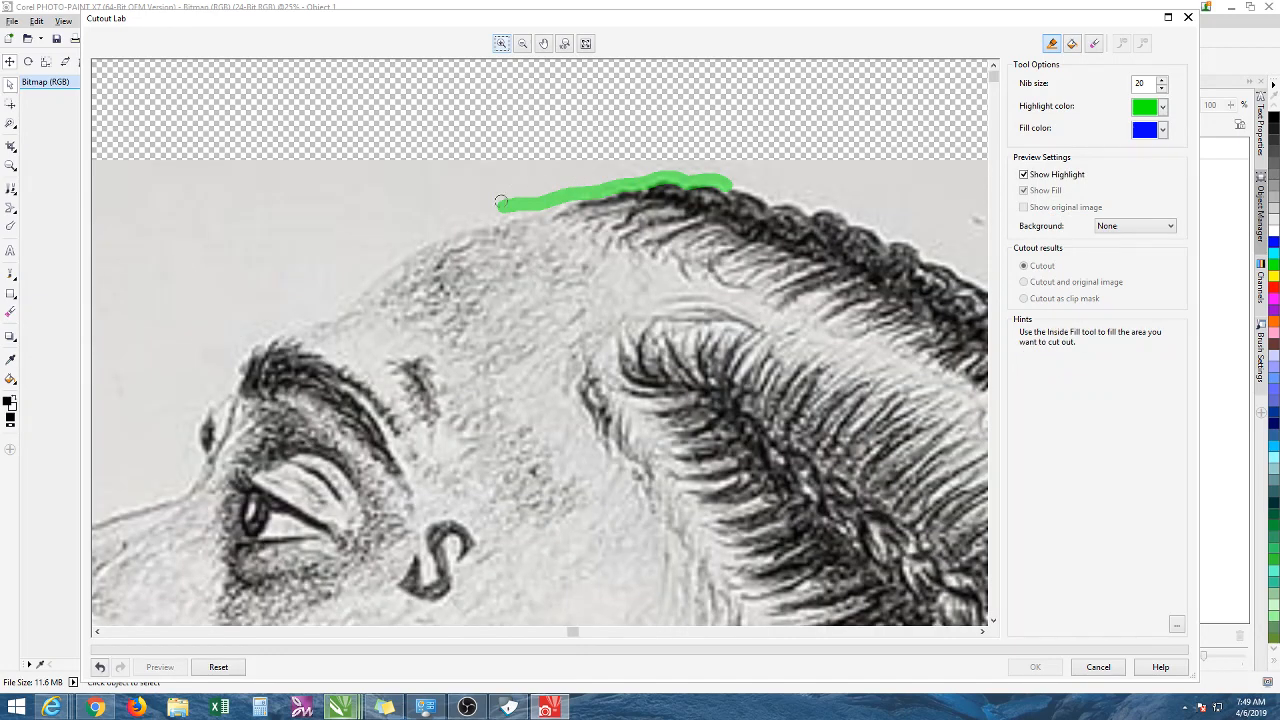
{"action": "mouse_move", "coordinate": [497, 211]}
{"action": "left_mouse_down"}
{"action": "mouse_move", "coordinate": [426, 238]}
{"action": "mouse_move", "coordinate": [325, 314]}
{"action": "mouse_move", "coordinate": [237, 345]}
{"action": "mouse_move", "coordinate": [221, 396]}
{"action": "mouse_move", "coordinate": [190, 422]}
{"action": "mouse_move", "coordinate": [196, 458]}
{"action": "left_mouse_up"}
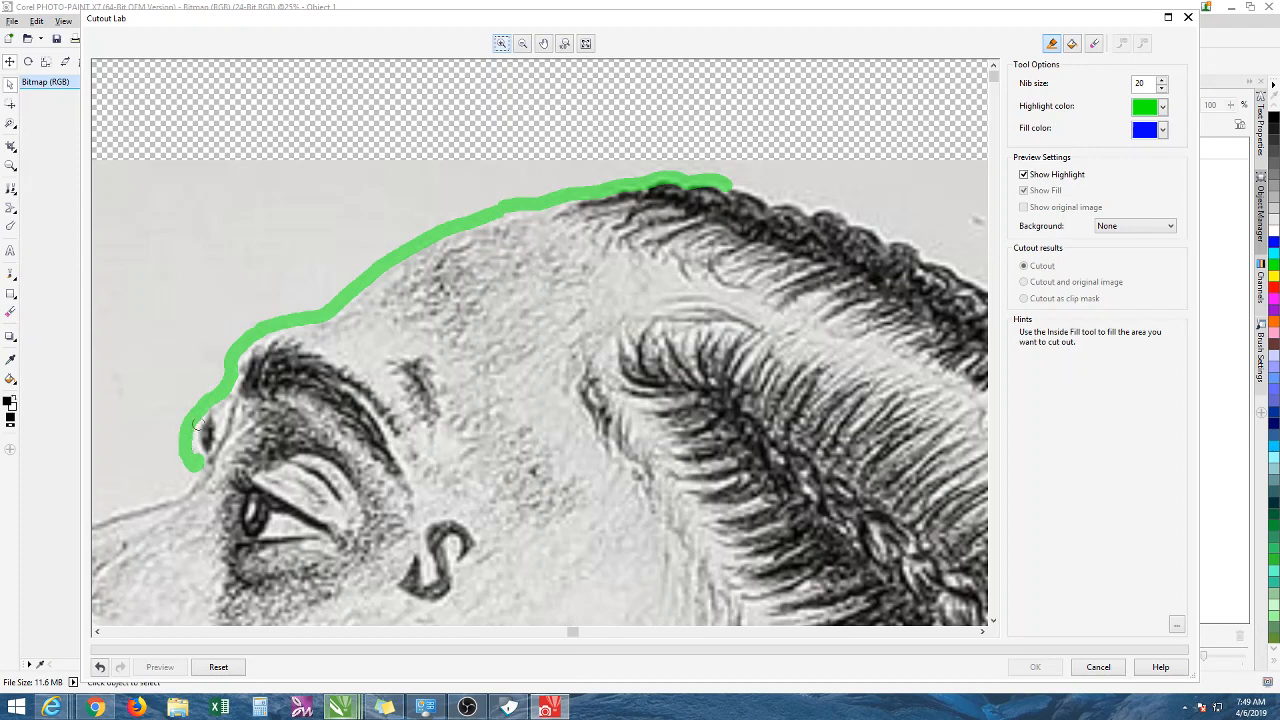
Continue highlighting the profile's edge from the bridge of the nose down over the lips, beard and neck to the front collar
{"action": "scroll", "coordinate": [193, 452], "scroll_direction": "down", "scroll_amount": 1}
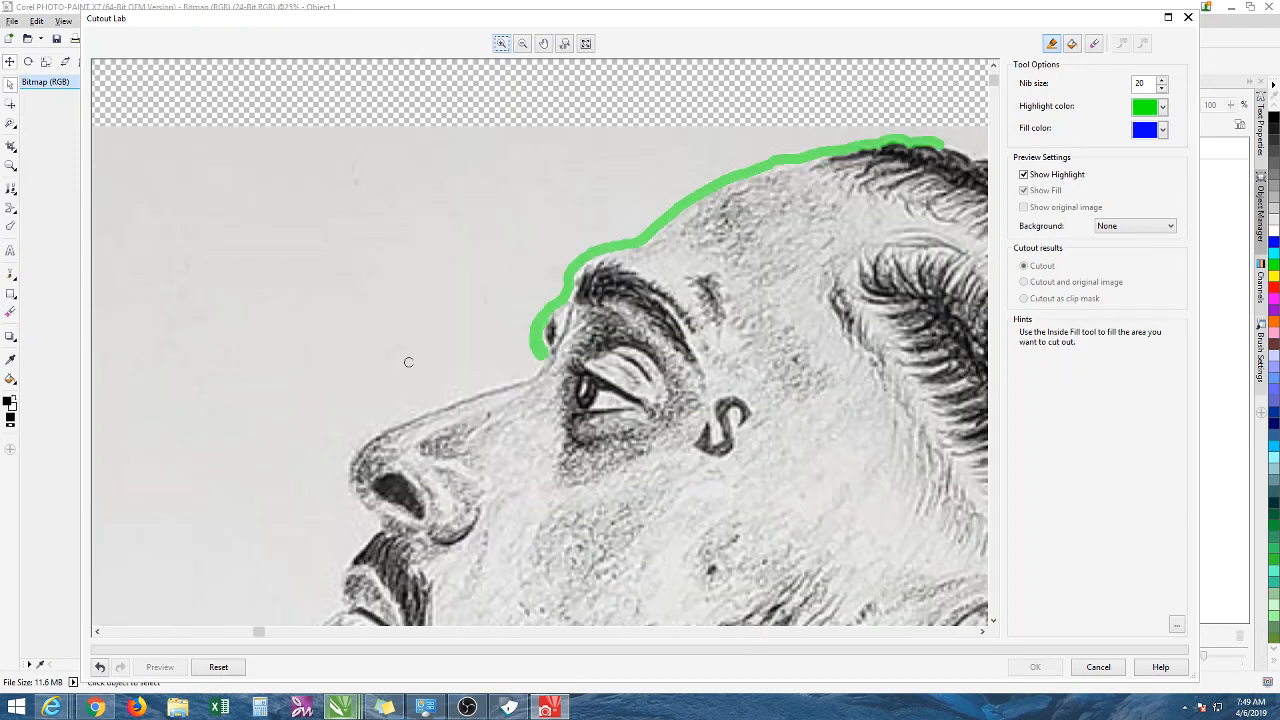
{"action": "mouse_move", "coordinate": [541, 350]}
{"action": "left_mouse_down"}
{"action": "mouse_move", "coordinate": [534, 372]}
{"action": "mouse_move", "coordinate": [368, 438]}
{"action": "mouse_move", "coordinate": [347, 465]}
{"action": "mouse_move", "coordinate": [351, 503]}
{"action": "mouse_move", "coordinate": [379, 522]}
{"action": "mouse_move", "coordinate": [342, 600]}
{"action": "left_mouse_up"}
{"action": "scroll", "coordinate": [342, 600], "scroll_direction": "down", "scroll_amount": 2}
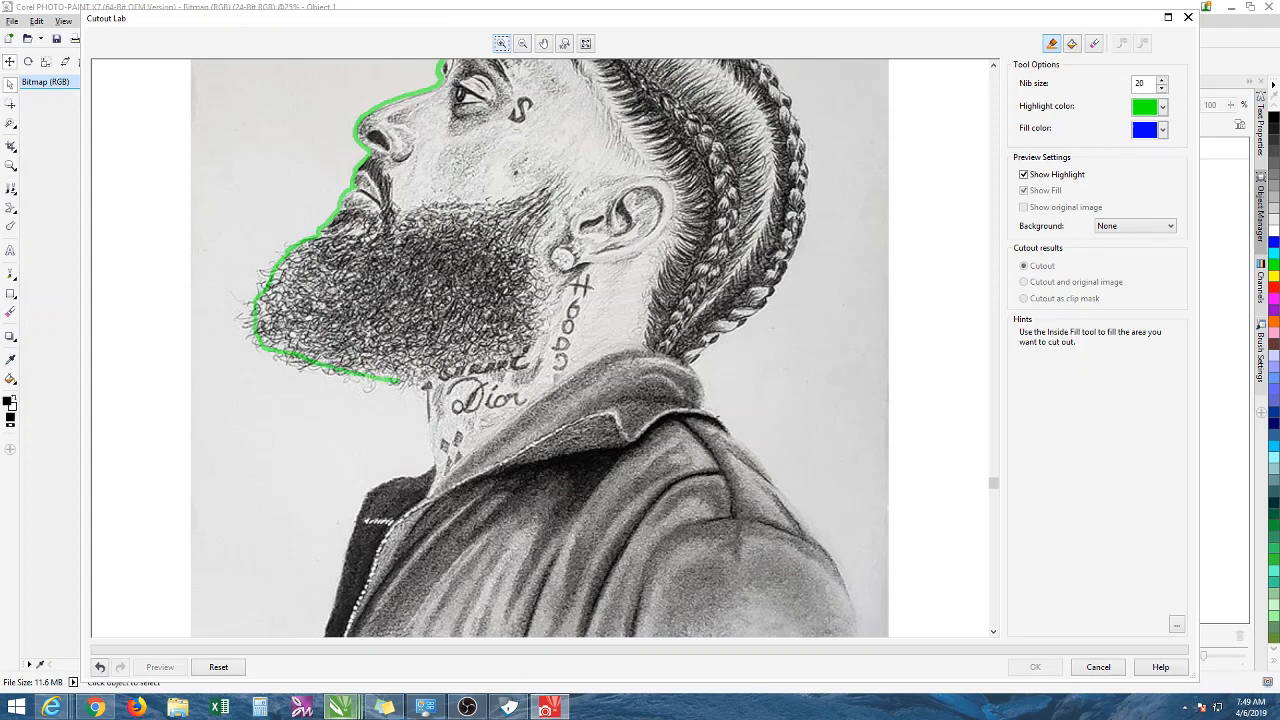
{"action": "scroll", "coordinate": [357, 322], "scroll_direction": "up", "scroll_amount": 2}
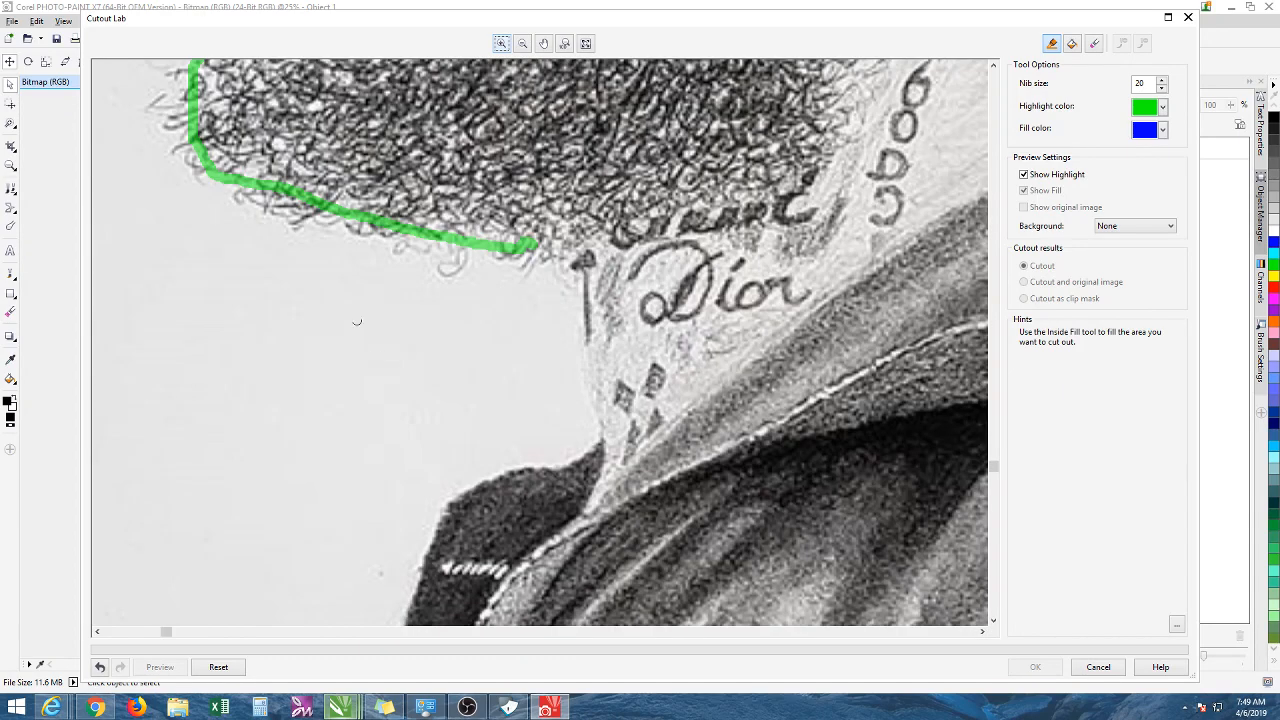
{"action": "mouse_move", "coordinate": [530, 245]}
{"action": "left_mouse_down"}
{"action": "mouse_move", "coordinate": [561, 263]}
{"action": "mouse_move", "coordinate": [581, 407]}
{"action": "mouse_move", "coordinate": [599, 432]}
{"action": "mouse_move", "coordinate": [578, 455]}
{"action": "mouse_move", "coordinate": [449, 505]}
{"action": "left_mouse_up"}
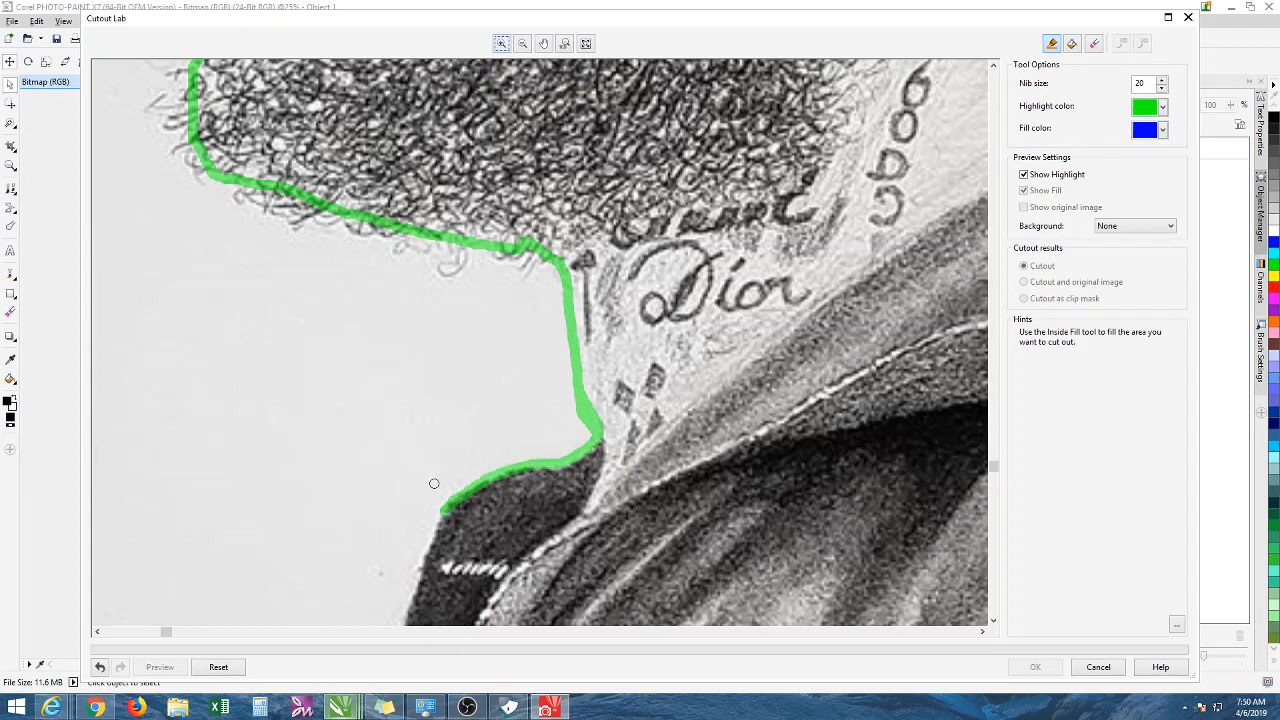
Highlight the jacket's bottom edge, and with nib size 30 trace its shoulder and back collar up to the lowest braids
{"action": "scroll", "coordinate": [434, 483], "scroll_direction": "down", "scroll_amount": 2}
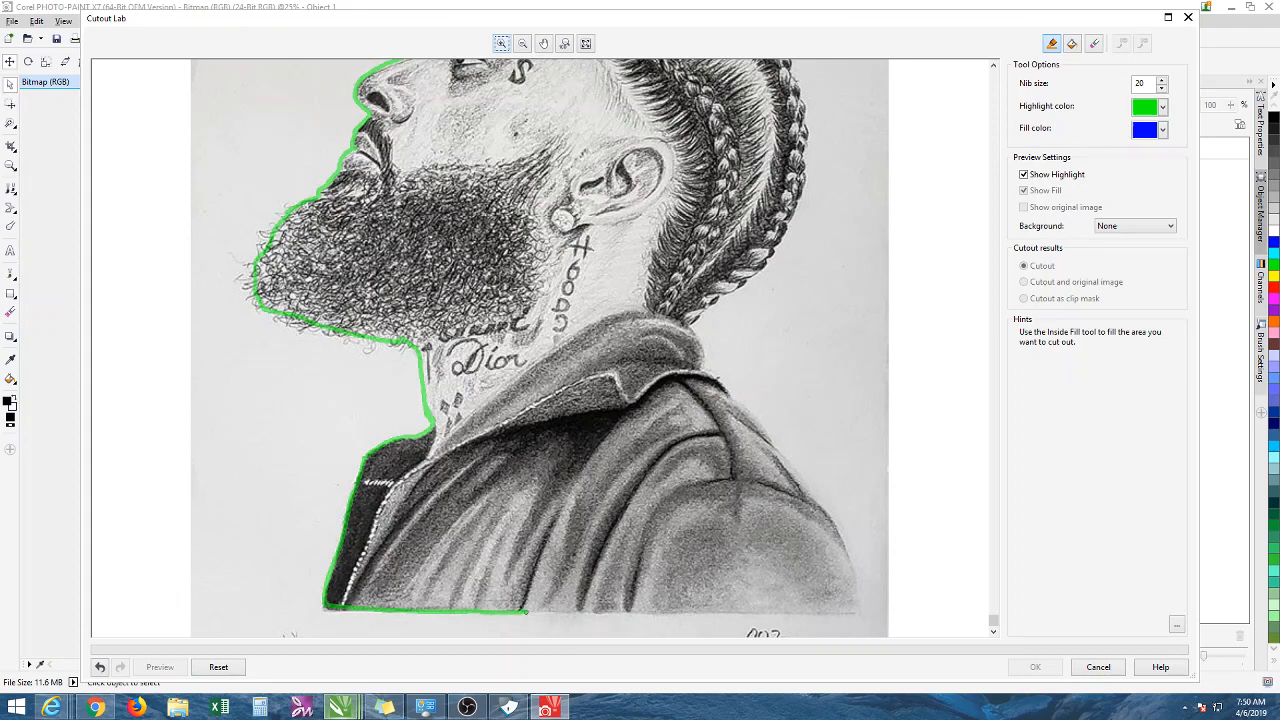
{"action": "left_click_drag", "start_coordinate": [525, 611], "coordinate": [717, 618]}
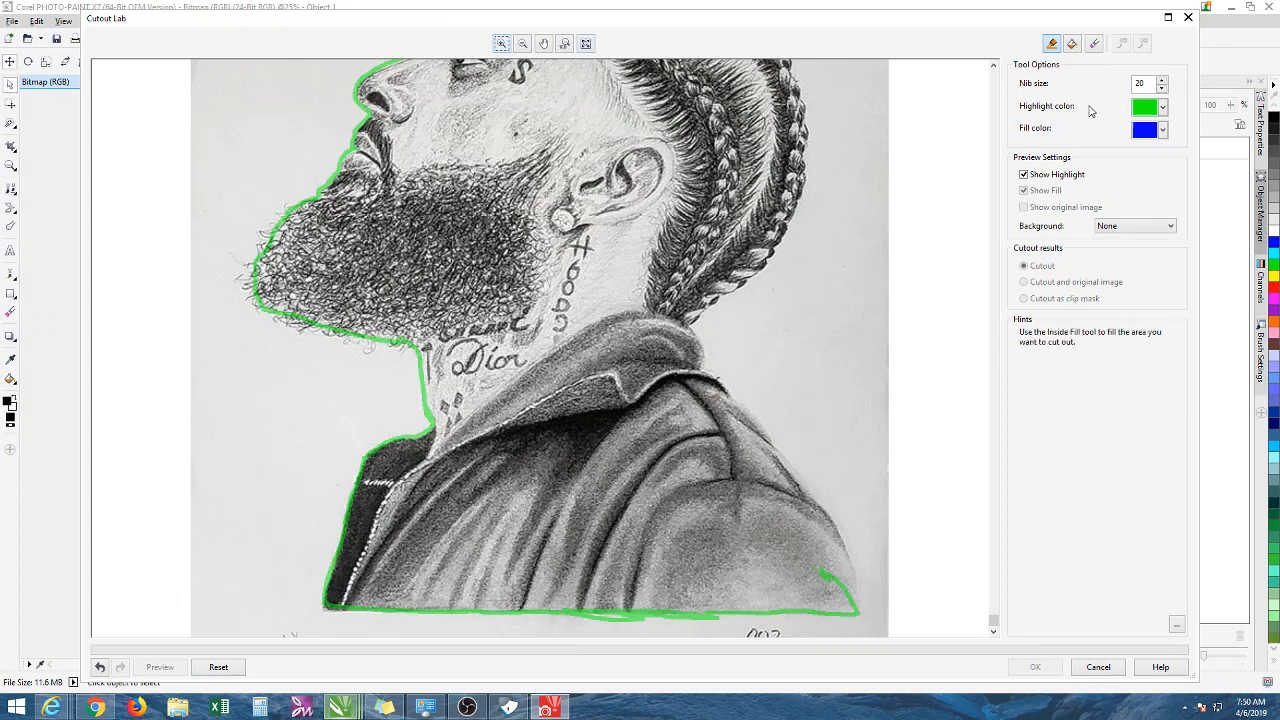
{"action": "double_click", "coordinate": [1147, 84]}
{"action": "scroll", "coordinate": [857, 611], "scroll_direction": "up", "scroll_amount": 1}
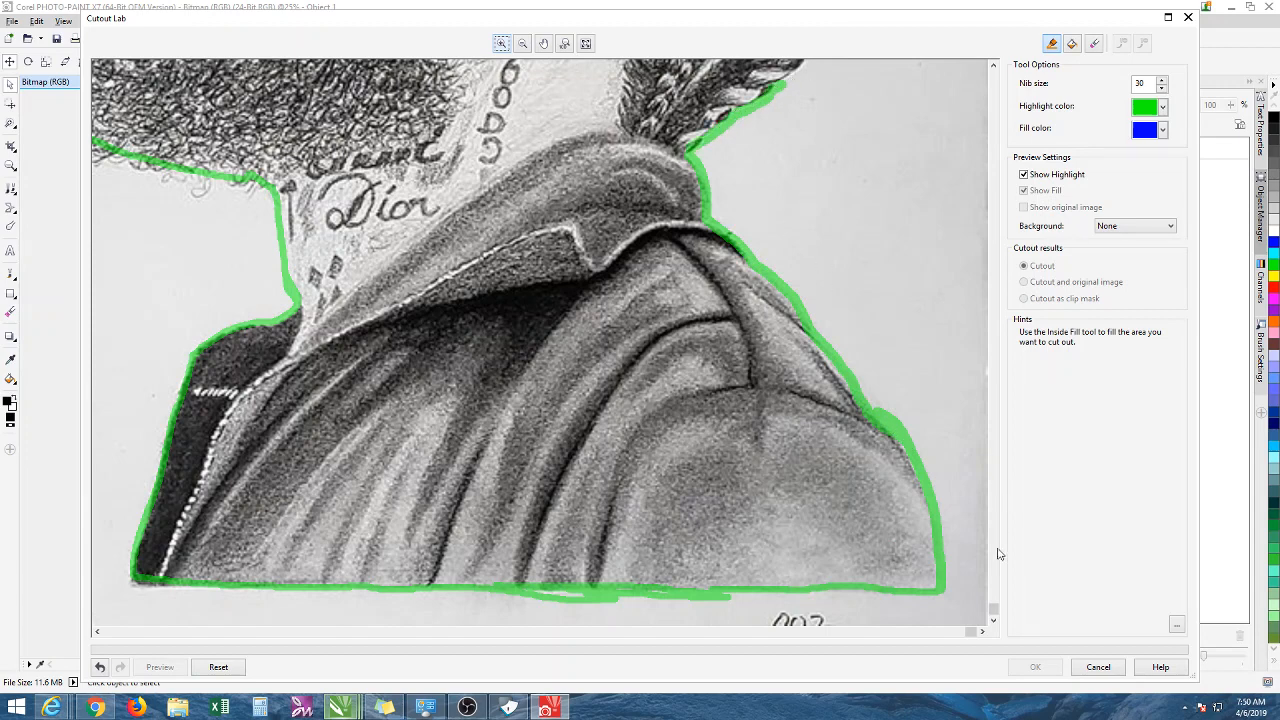
Highlight the outer edge of the braids along the lower back of the head, closing the gaps between strokes
{"action": "left_click_drag", "start_coordinate": [993, 607], "coordinate": [1020, 308]}
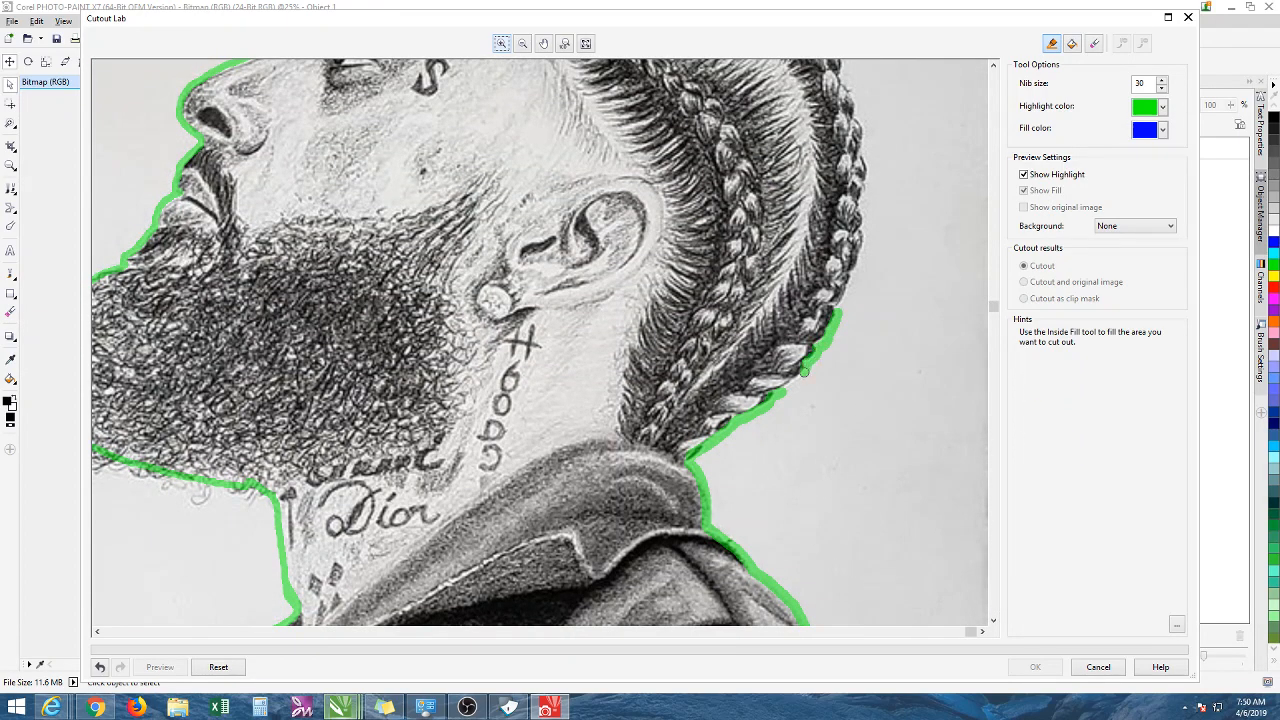
{"action": "scroll", "coordinate": [773, 398], "scroll_direction": "up", "scroll_amount": 3}
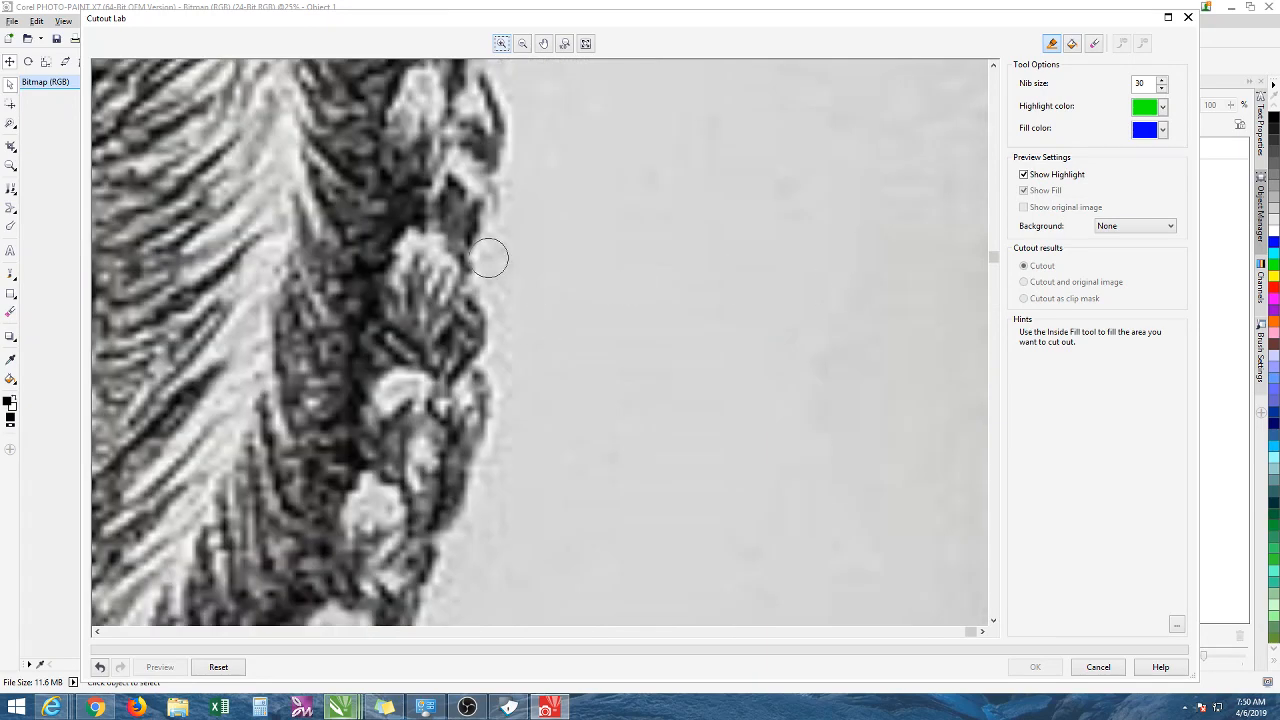
{"action": "left_click_drag", "start_coordinate": [487, 258], "coordinate": [503, 406]}
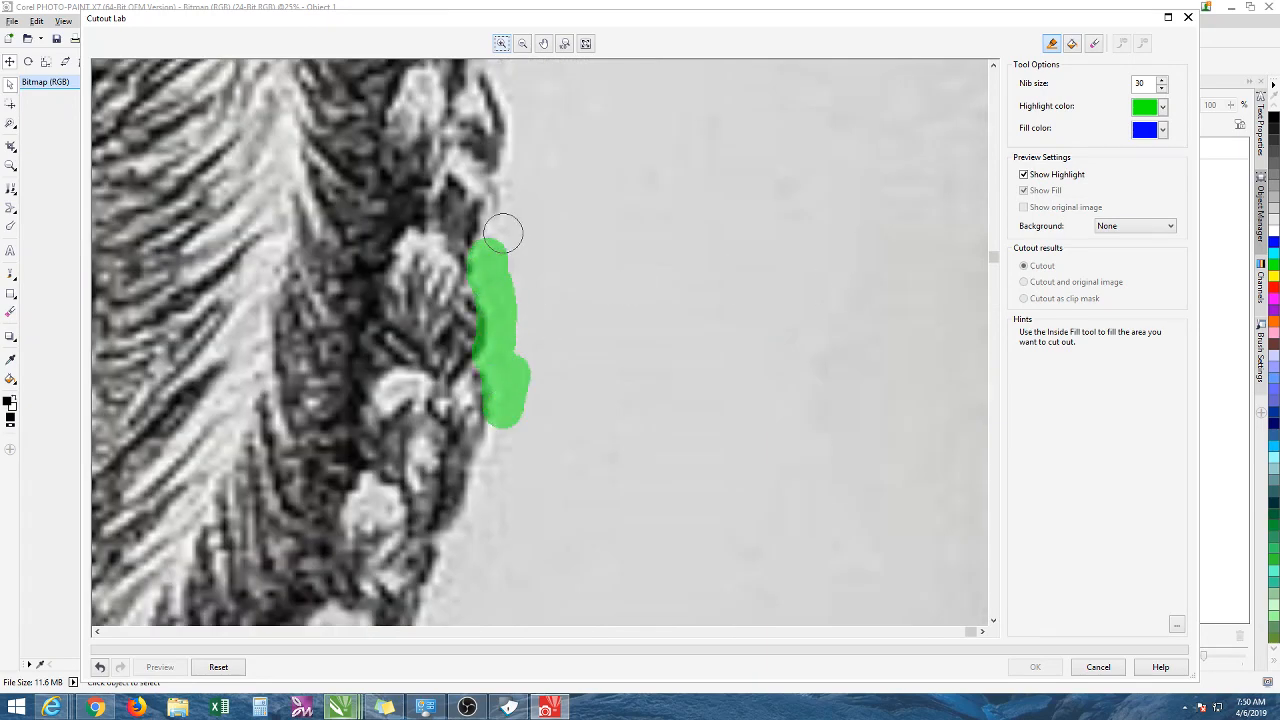
{"action": "left_click_drag", "start_coordinate": [503, 226], "coordinate": [523, 123]}
{"action": "left_click_drag", "start_coordinate": [490, 425], "coordinate": [445, 555]}
{"action": "scroll", "coordinate": [458, 535], "scroll_direction": "down", "scroll_amount": 2}
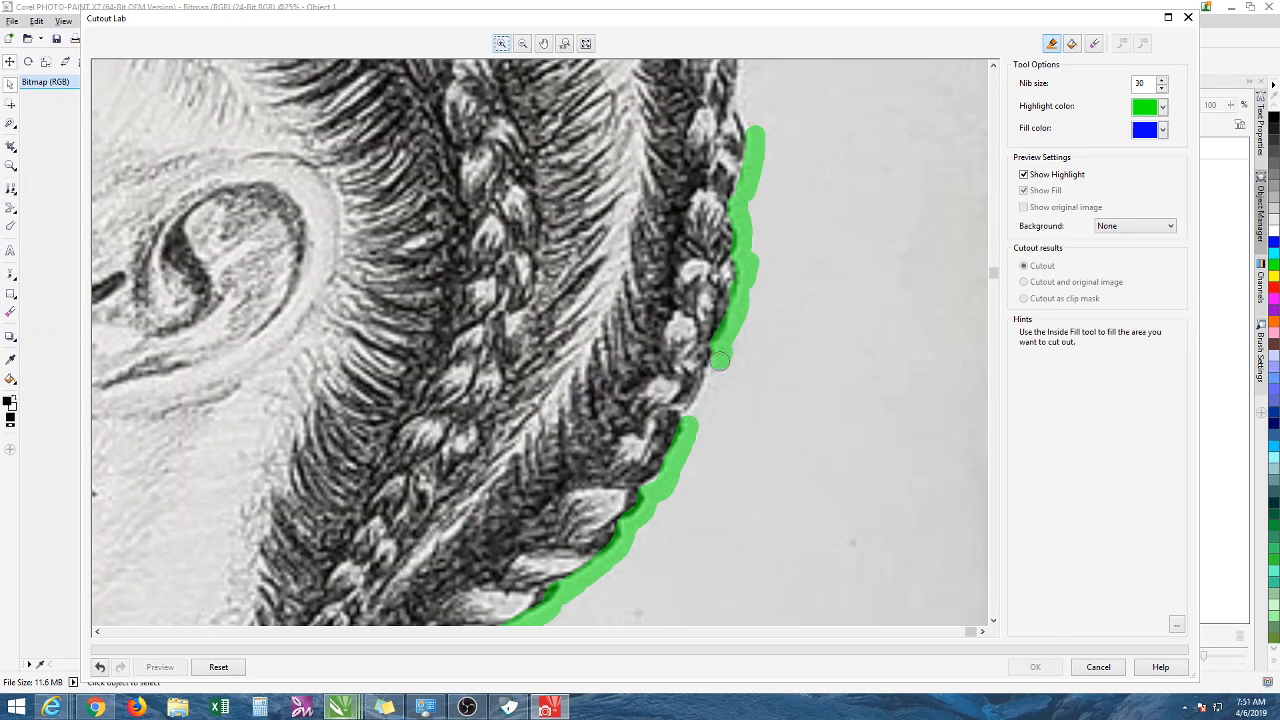
{"action": "left_click_drag", "start_coordinate": [720, 360], "coordinate": [697, 403]}
Highlight the braids' outer edge over the upper back of the head to close the outline at the top
{"action": "left_click_drag", "start_coordinate": [993, 277], "coordinate": [993, 196]}
{"action": "mouse_move", "coordinate": [701, 178]}
{"action": "left_mouse_down"}
{"action": "mouse_move", "coordinate": [746, 295]}
{"action": "mouse_move", "coordinate": [772, 385]}
{"action": "left_mouse_up"}
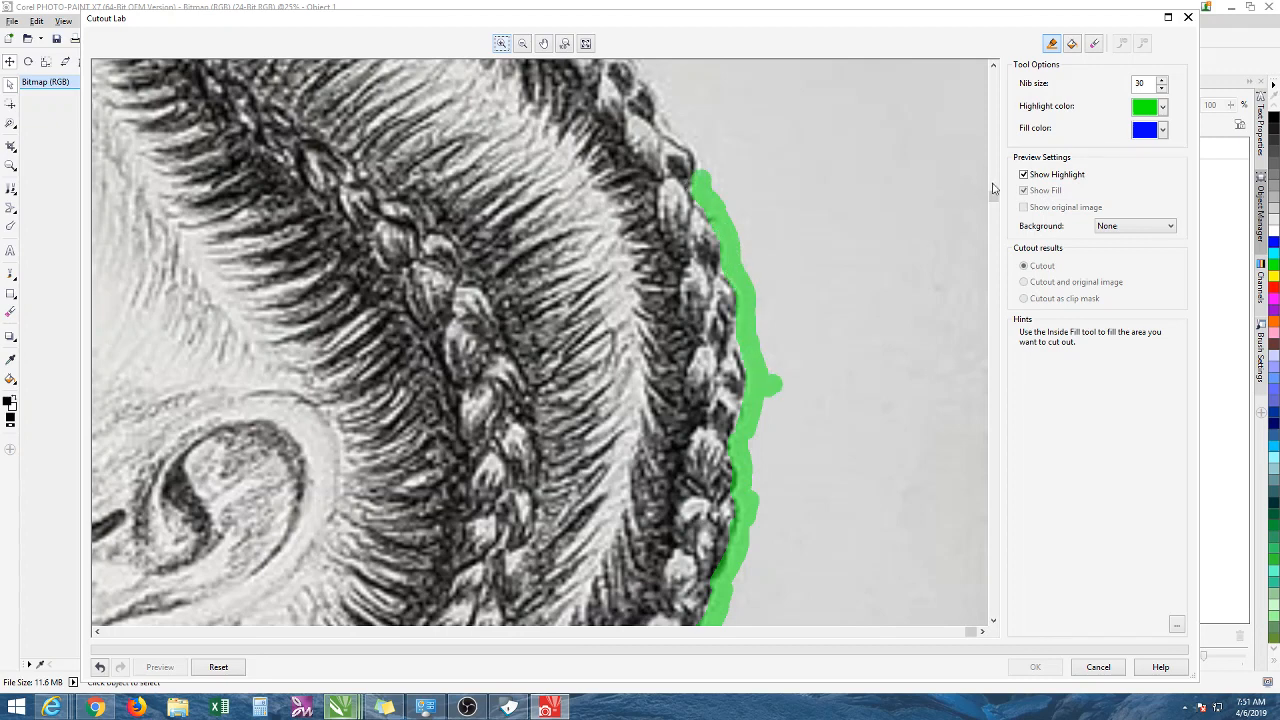
{"action": "left_click_drag", "start_coordinate": [993, 198], "coordinate": [993, 152]}
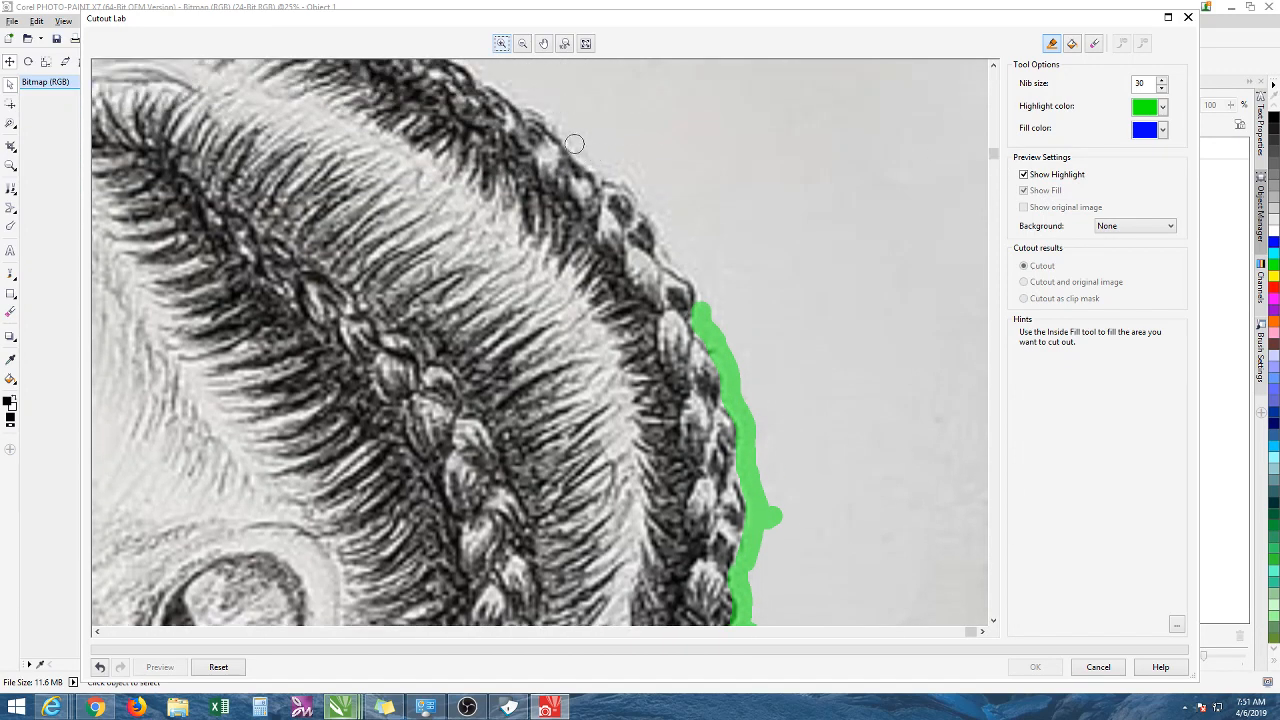
{"action": "mouse_move", "coordinate": [574, 144]}
{"action": "left_mouse_down"}
{"action": "mouse_move", "coordinate": [638, 189]}
{"action": "mouse_move", "coordinate": [691, 287]}
{"action": "left_mouse_up"}
{"action": "left_click_drag", "start_coordinate": [993, 158], "coordinate": [993, 110]}
{"action": "mouse_move", "coordinate": [171, 88]}
{"action": "left_mouse_down"}
{"action": "mouse_move", "coordinate": [340, 127]}
{"action": "mouse_move", "coordinate": [325, 133]}
{"action": "mouse_move", "coordinate": [493, 209]}
{"action": "mouse_move", "coordinate": [482, 212]}
{"action": "mouse_move", "coordinate": [558, 266]}
{"action": "left_mouse_up"}
{"action": "scroll", "coordinate": [598, 298], "scroll_direction": "down", "scroll_amount": 2}
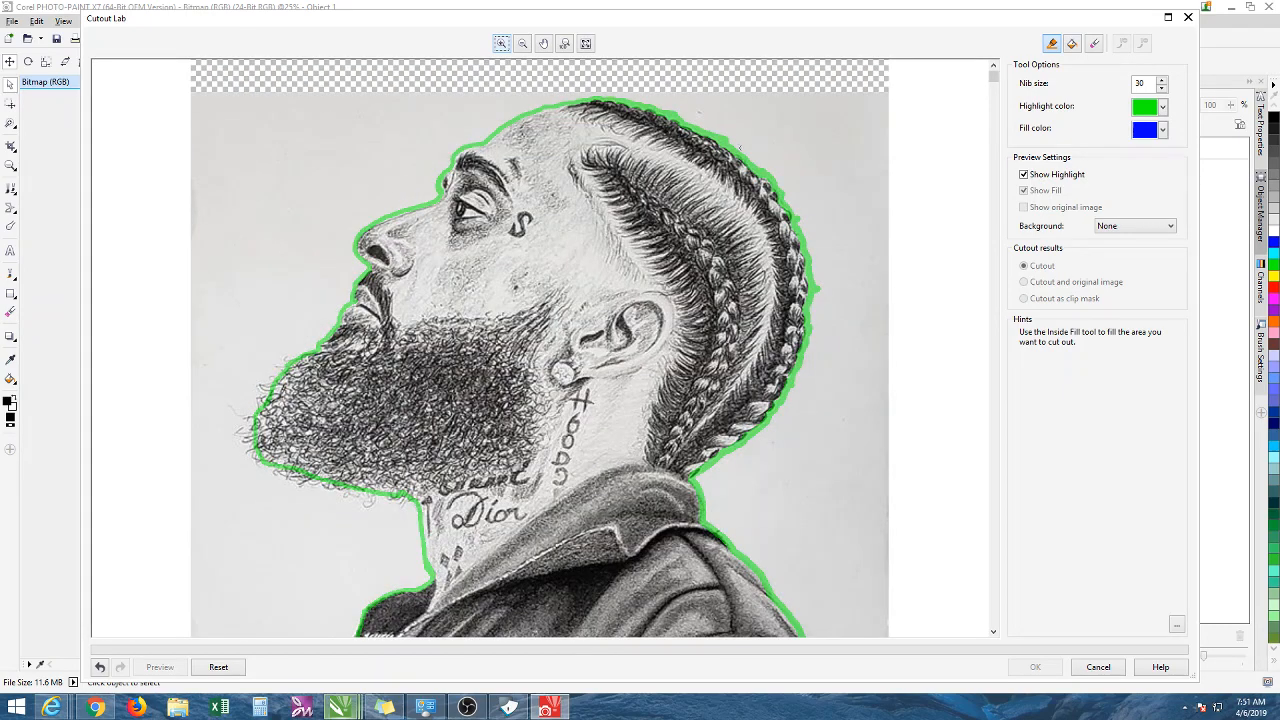
Fill the inside of the highlighted outline and apply the cutout to remove the background
{"action": "left_click", "coordinate": [1072, 44]}
{"action": "left_click", "coordinate": [600, 308]}
{"action": "scroll", "coordinate": [617, 291], "scroll_direction": "down", "scroll_amount": 2}
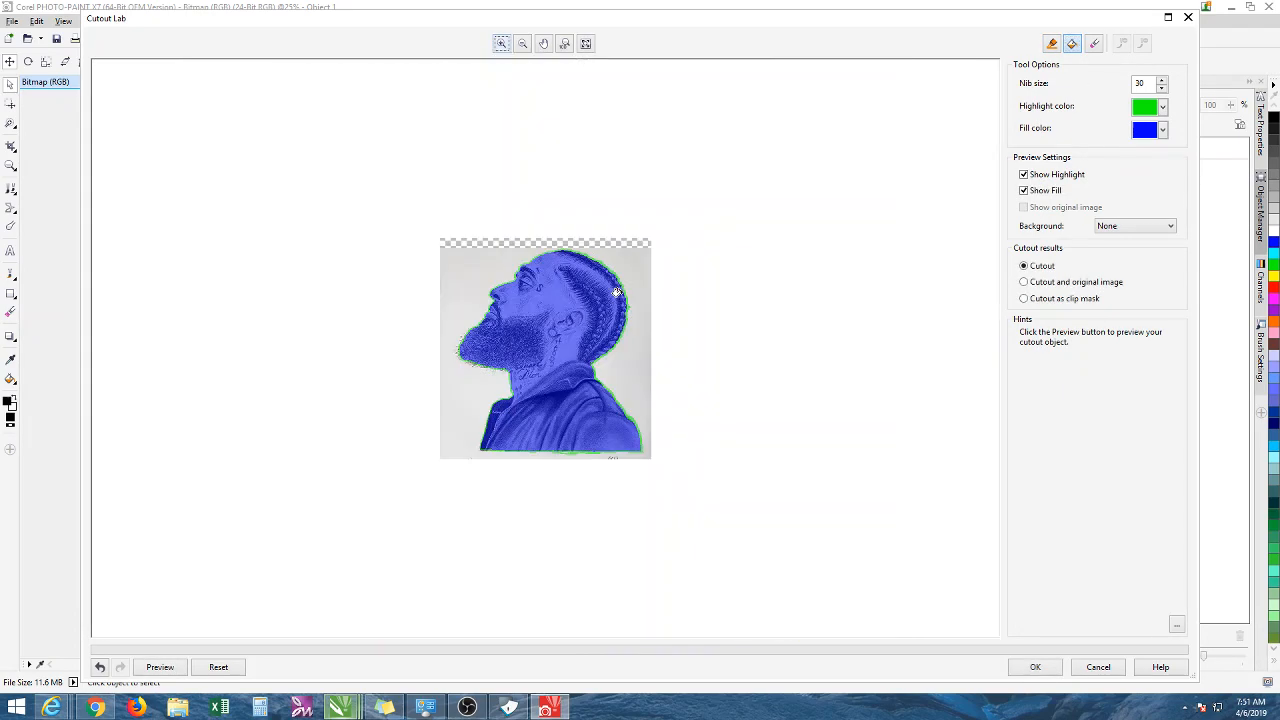
{"action": "left_click", "coordinate": [1040, 668]}
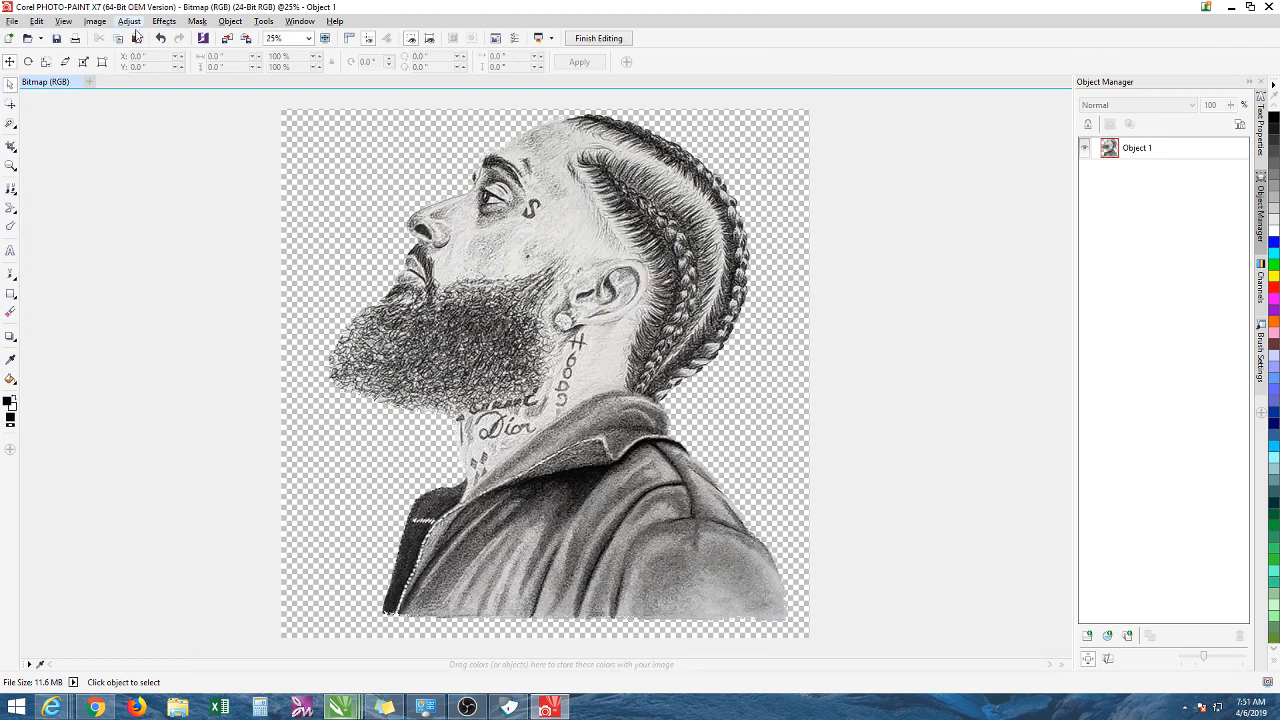
Darken the cut-out portrait with a Tone Curve, placing curve points at 100, 73 and 176, 156
{"action": "left_click", "coordinate": [542, 204]}
{"action": "left_click", "coordinate": [87, 25]}
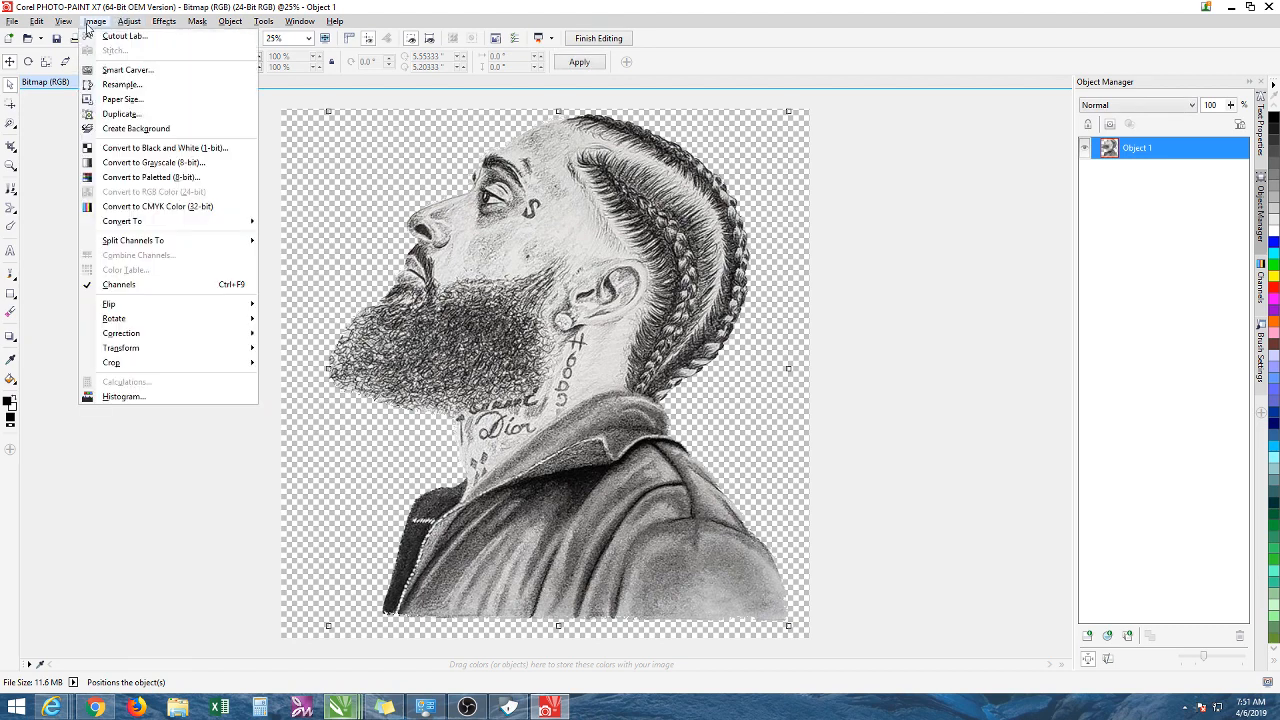
{"action": "mouse_move", "coordinate": [125, 23]}
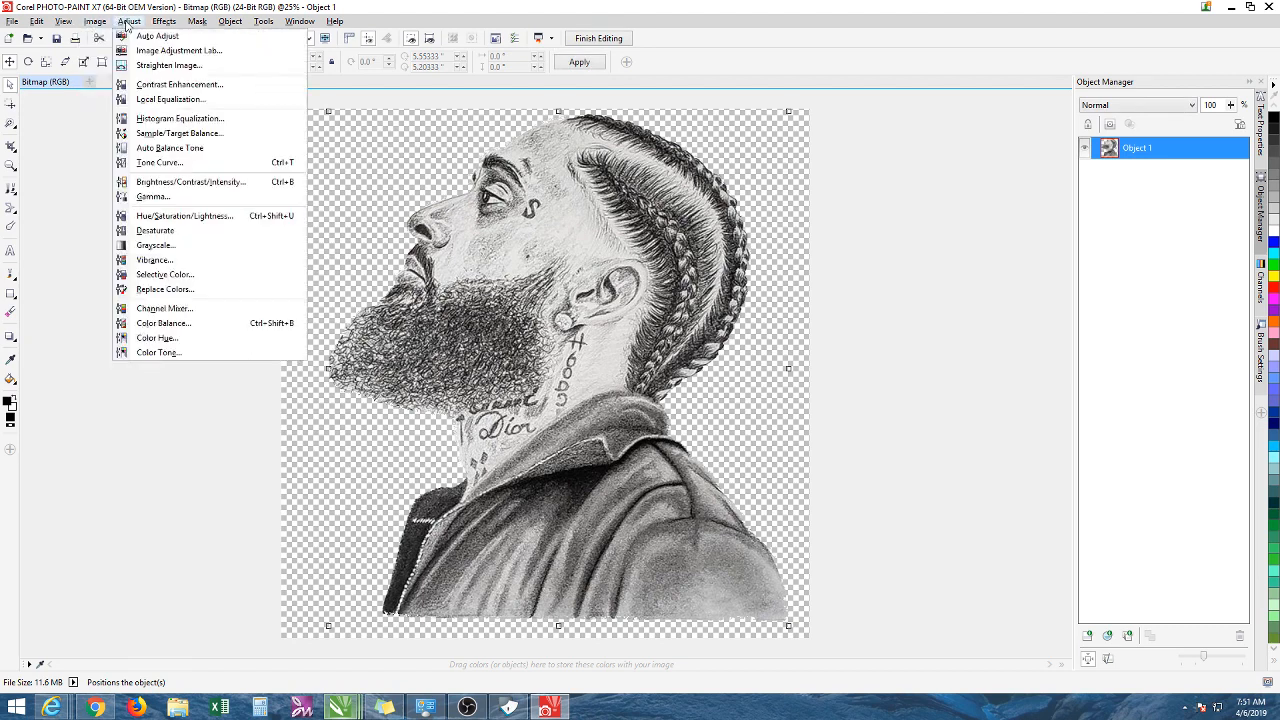
{"action": "left_click", "coordinate": [160, 162]}
{"action": "left_click_drag", "start_coordinate": [672, 214], "coordinate": [1045, 147]}
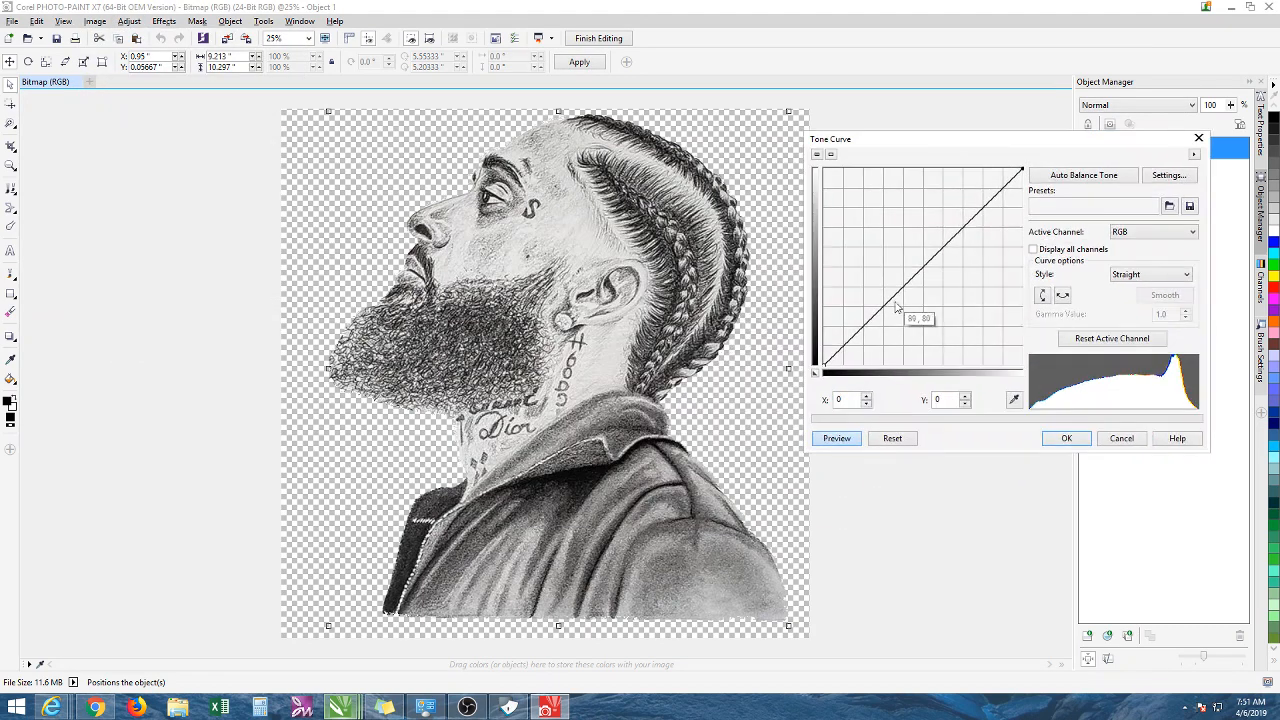
{"action": "mouse_move", "coordinate": [892, 300]}
{"action": "left_mouse_down"}
{"action": "mouse_move", "coordinate": [924, 275]}
{"action": "mouse_move", "coordinate": [944, 289]}
{"action": "mouse_move", "coordinate": [920, 280]}
{"action": "mouse_move", "coordinate": [888, 213]}
{"action": "mouse_move", "coordinate": [858, 206]}
{"action": "mouse_move", "coordinate": [908, 290]}
{"action": "mouse_move", "coordinate": [901, 300]}
{"action": "left_mouse_up"}
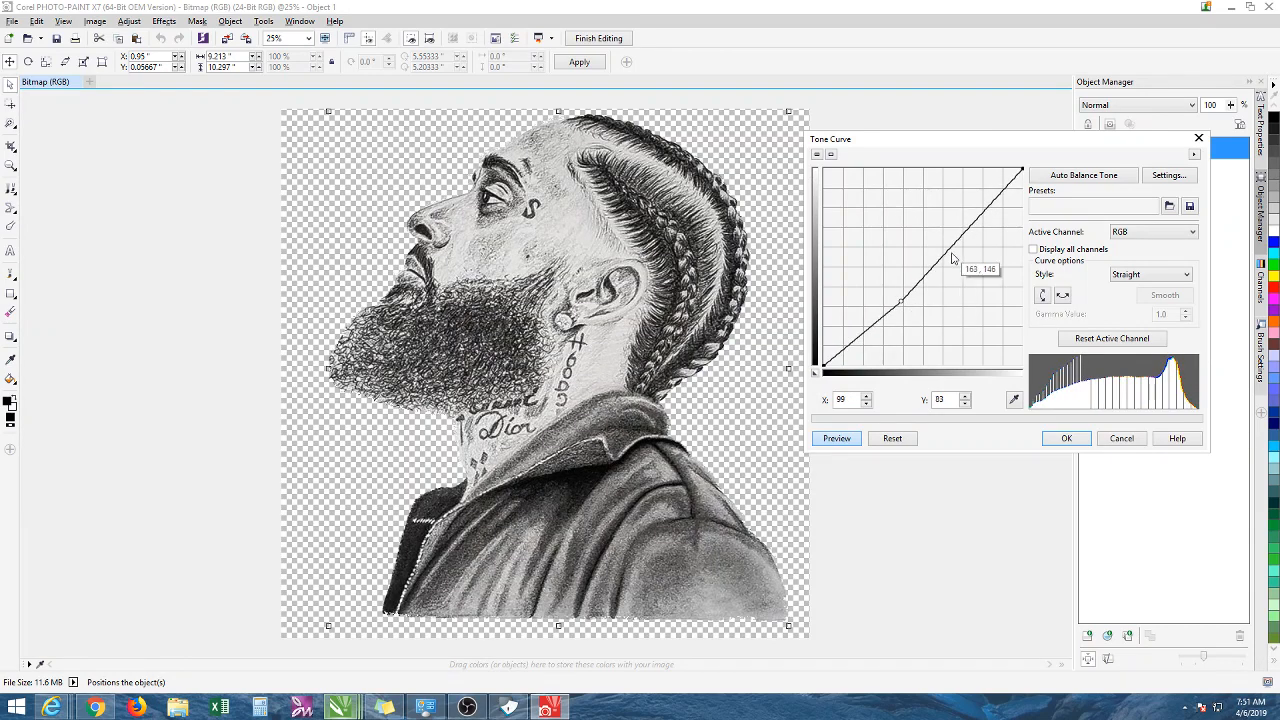
{"action": "mouse_move", "coordinate": [957, 238]}
{"action": "left_mouse_down"}
{"action": "mouse_move", "coordinate": [965, 210]}
{"action": "mouse_move", "coordinate": [961, 244]}
{"action": "left_mouse_up"}
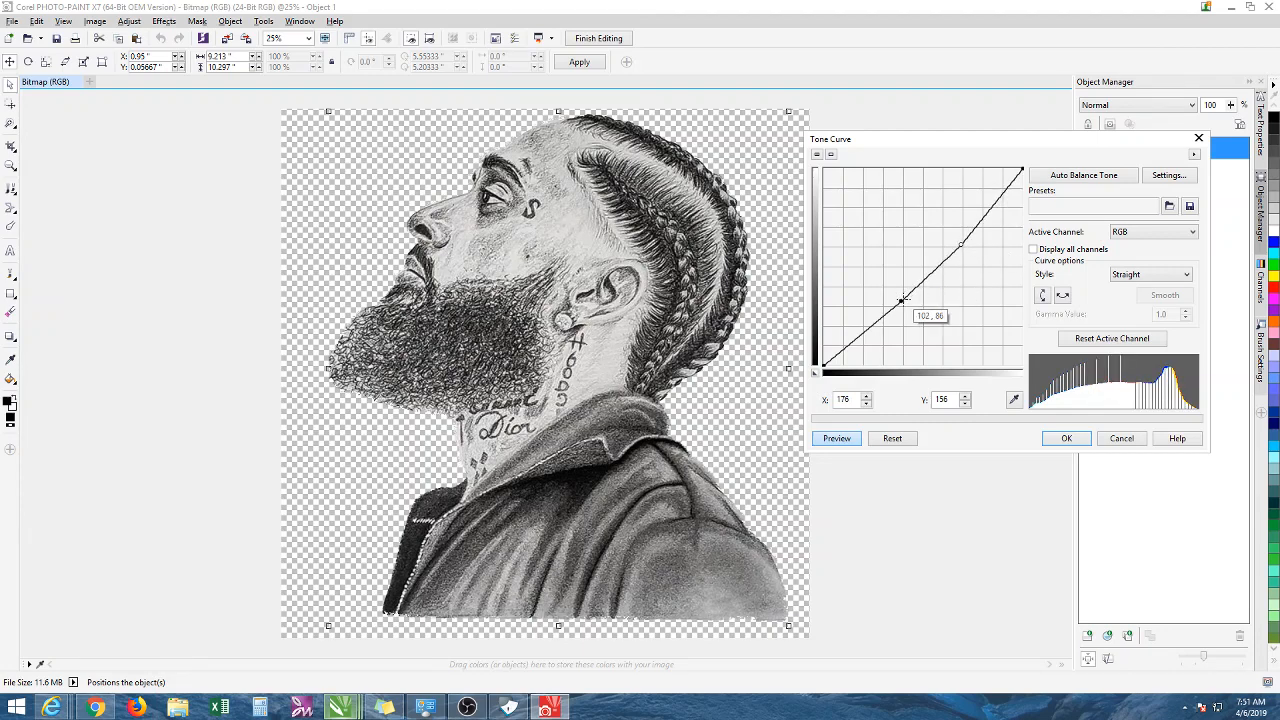
{"action": "left_click_drag", "start_coordinate": [901, 301], "coordinate": [901, 309]}
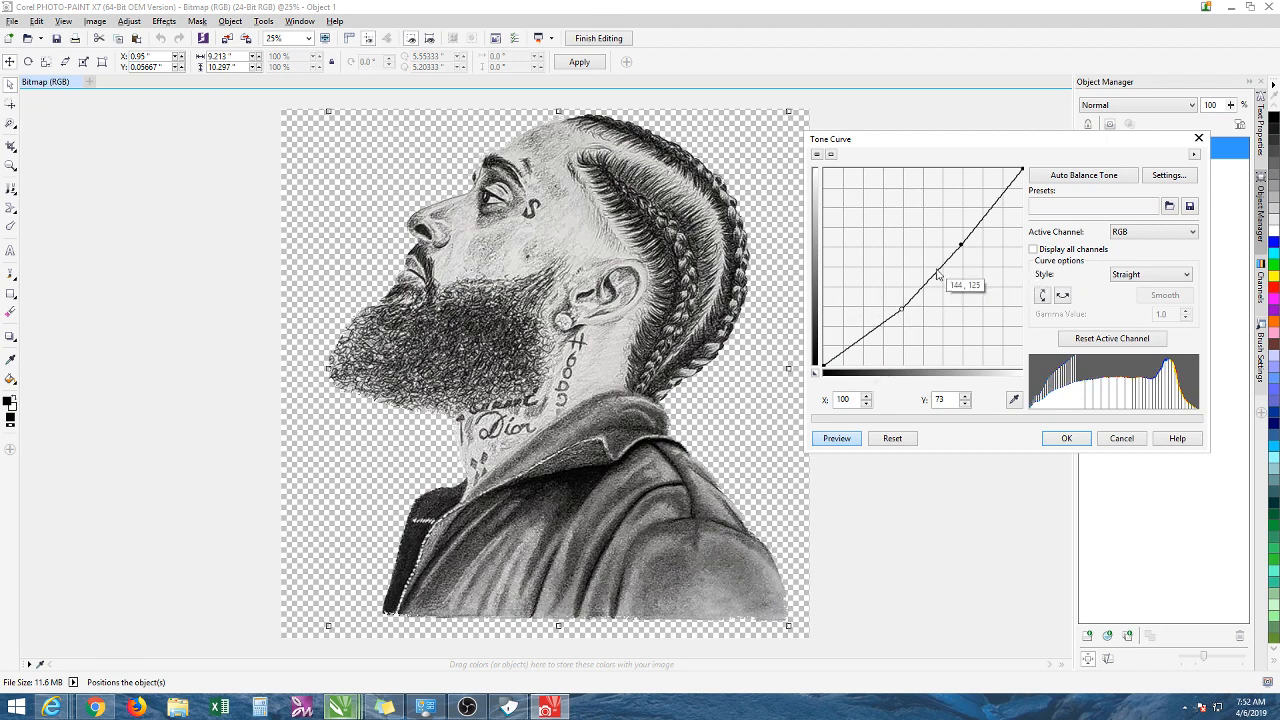
{"action": "left_click", "coordinate": [1066, 438]}
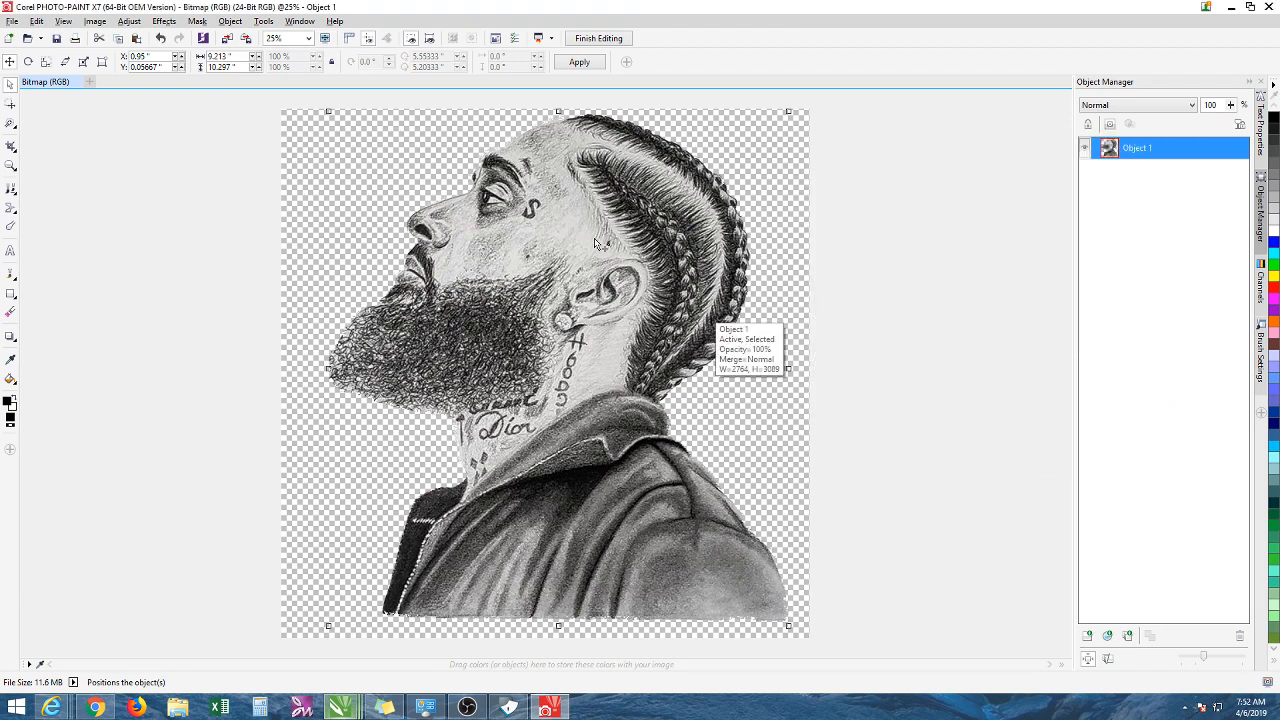
{"action": "left_click", "coordinate": [218, 169]}
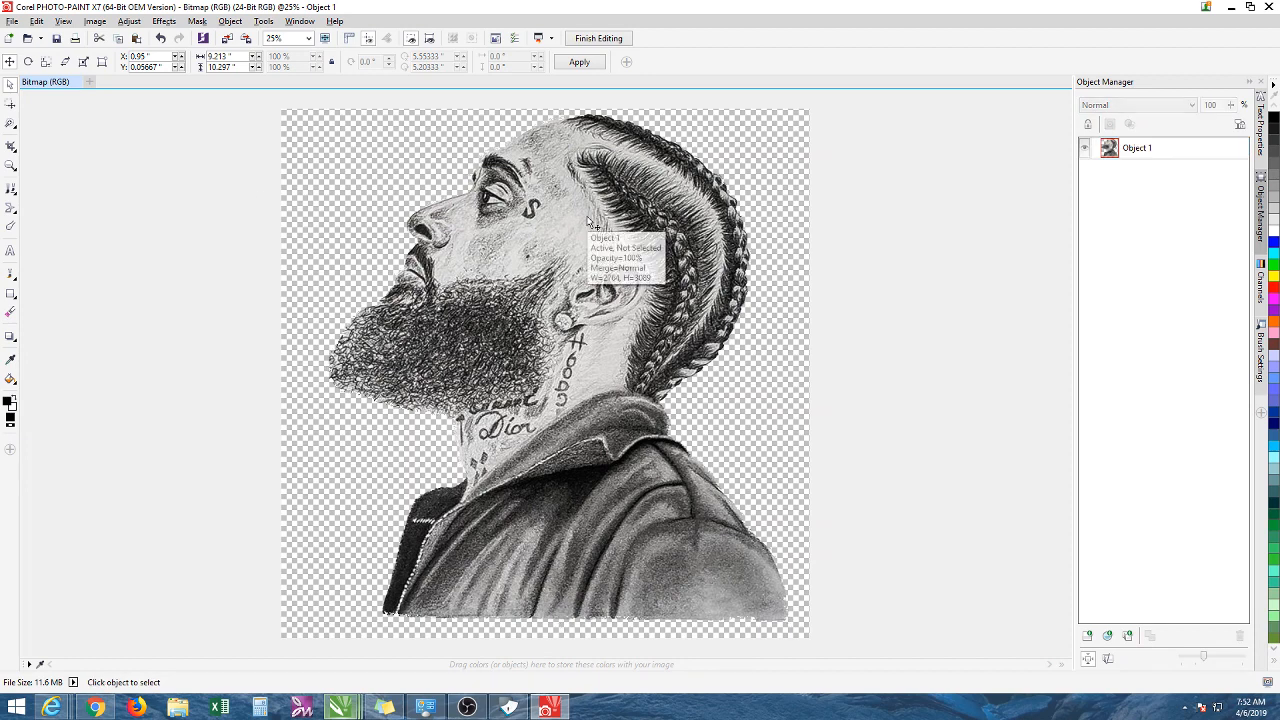
Convert the portrait to 32-bit CMYK color, flattening the image
{"action": "left_click", "coordinate": [577, 302]}
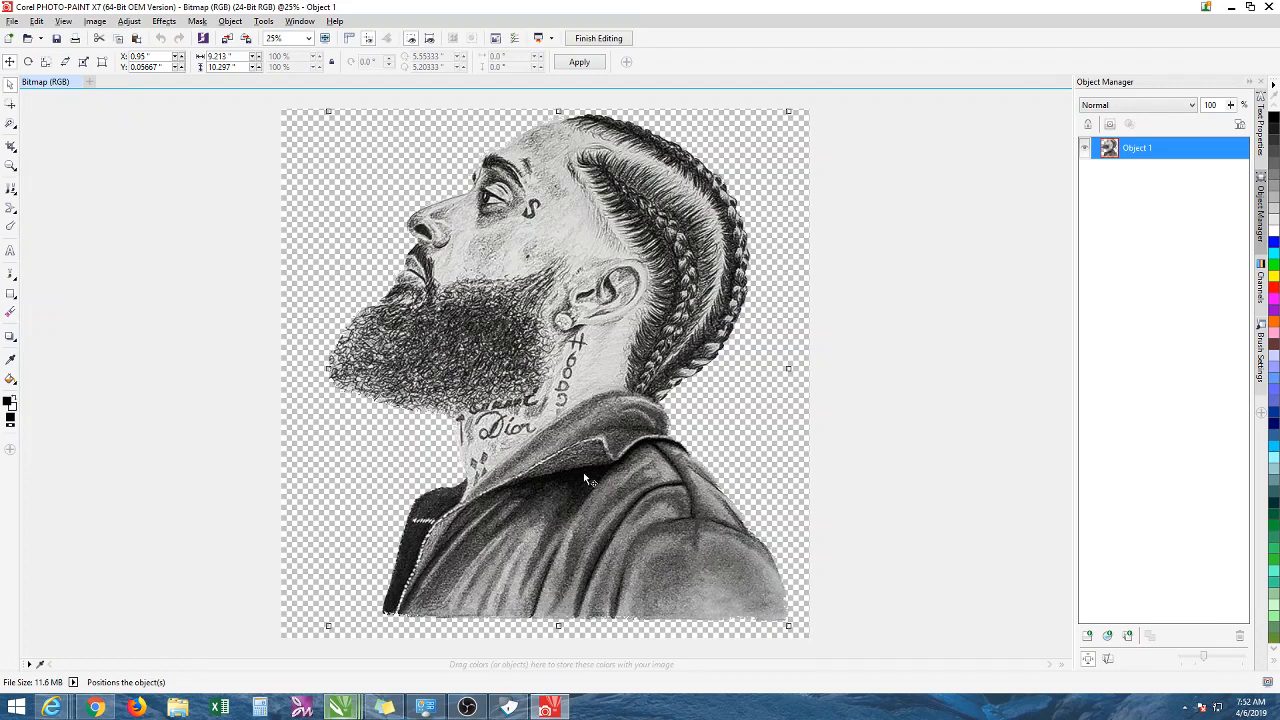
{"action": "right_click", "coordinate": [543, 304]}
{"action": "left_click", "coordinate": [546, 308]}
{"action": "left_click", "coordinate": [436, 233]}
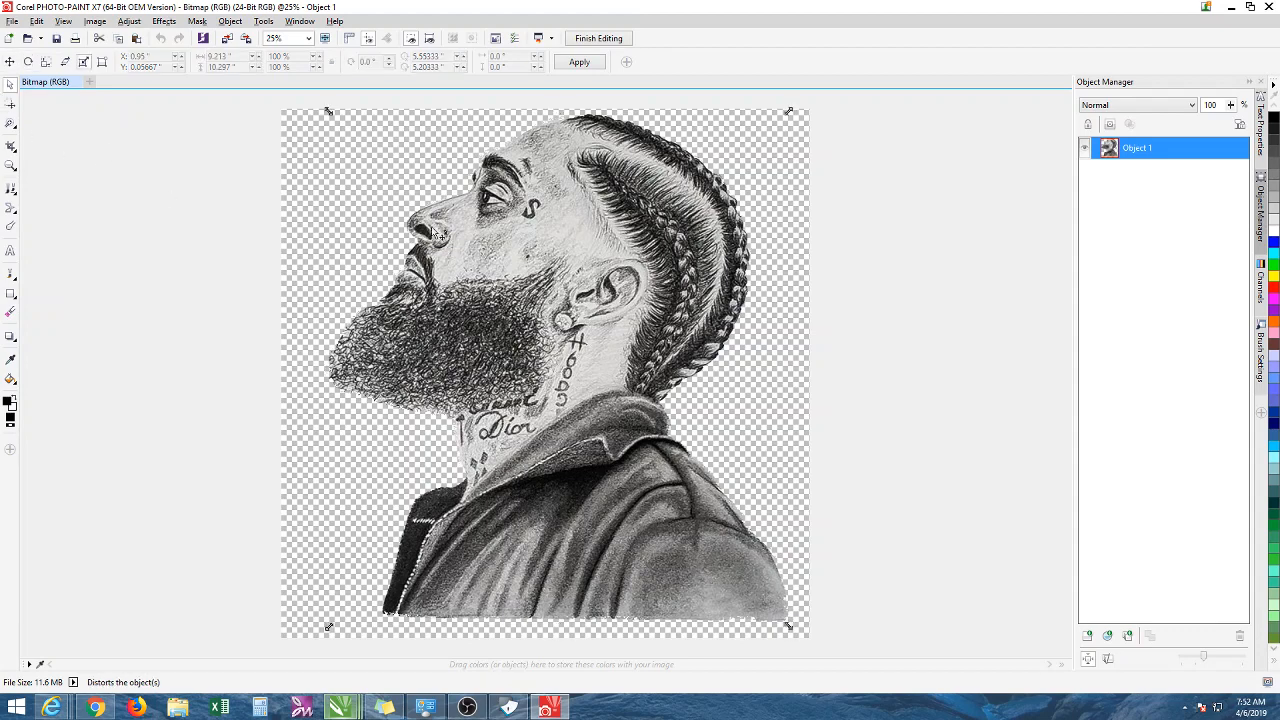
{"action": "left_click", "coordinate": [94, 21]}
{"action": "left_click", "coordinate": [121, 207]}
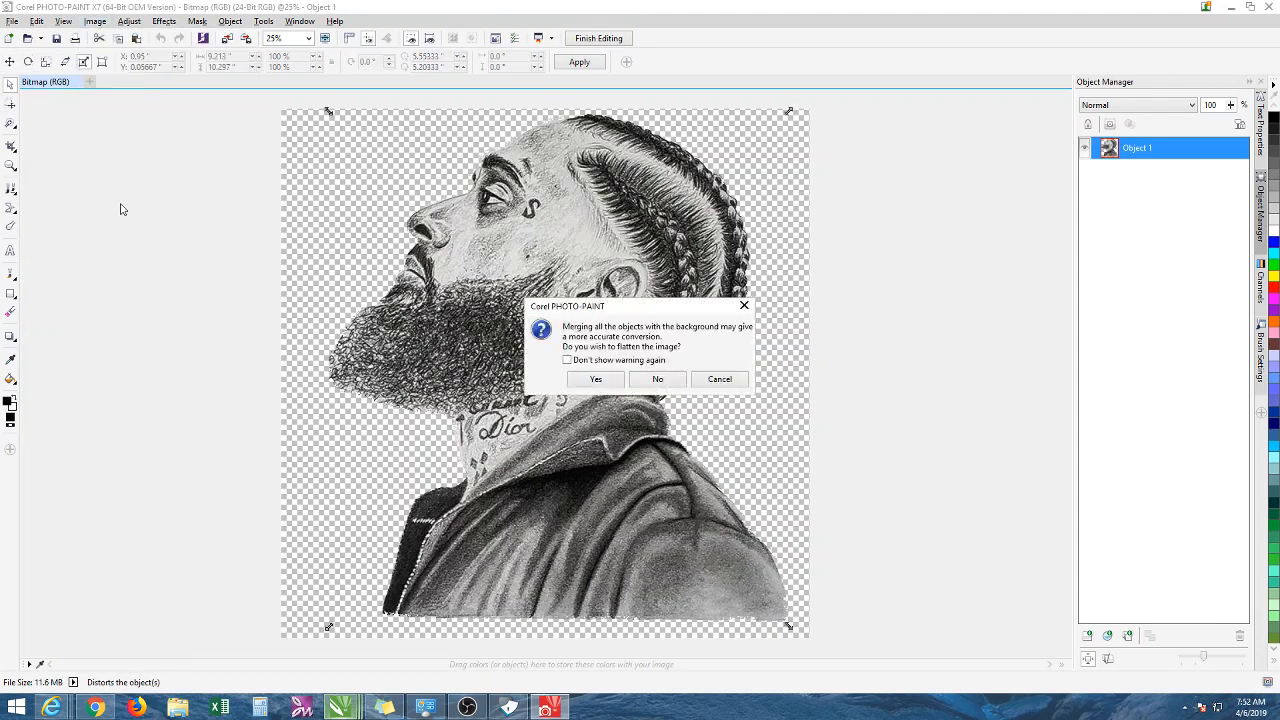
{"action": "left_click", "coordinate": [610, 381]}
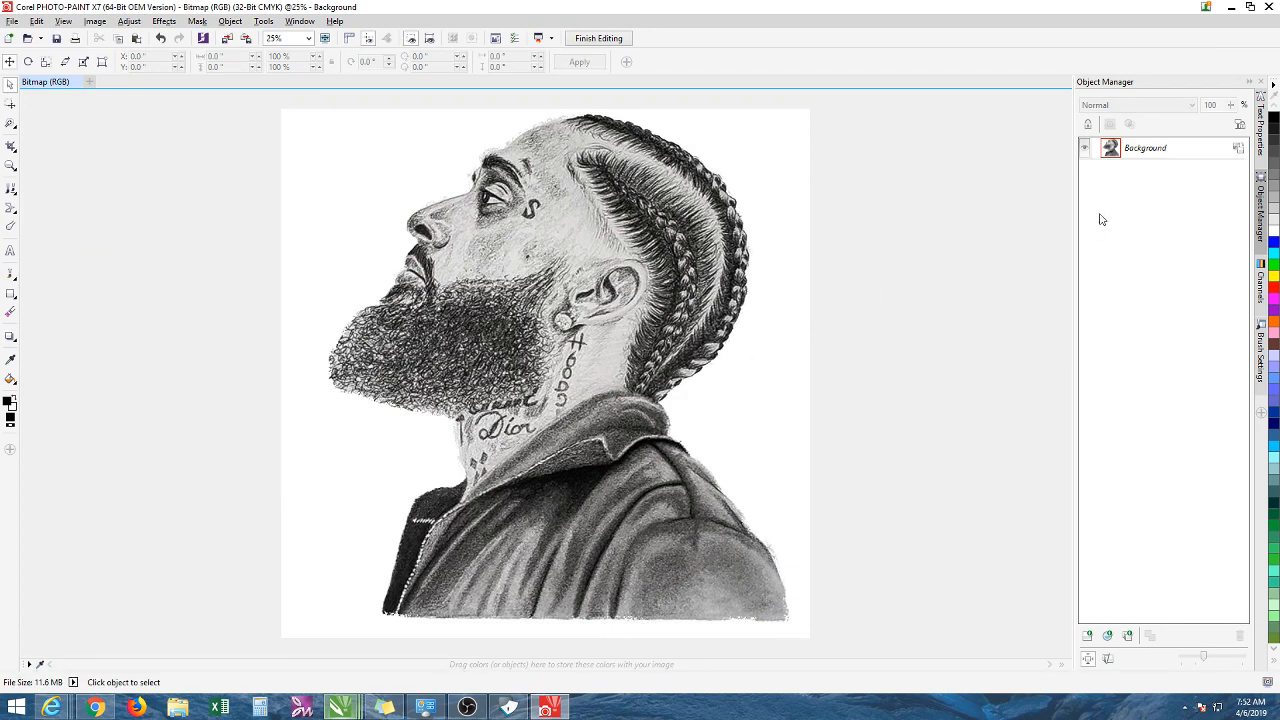
Create a mask from the Black channel, invert it, and switch back to the composite CMYK channels
{"action": "left_click", "coordinate": [1262, 290]}
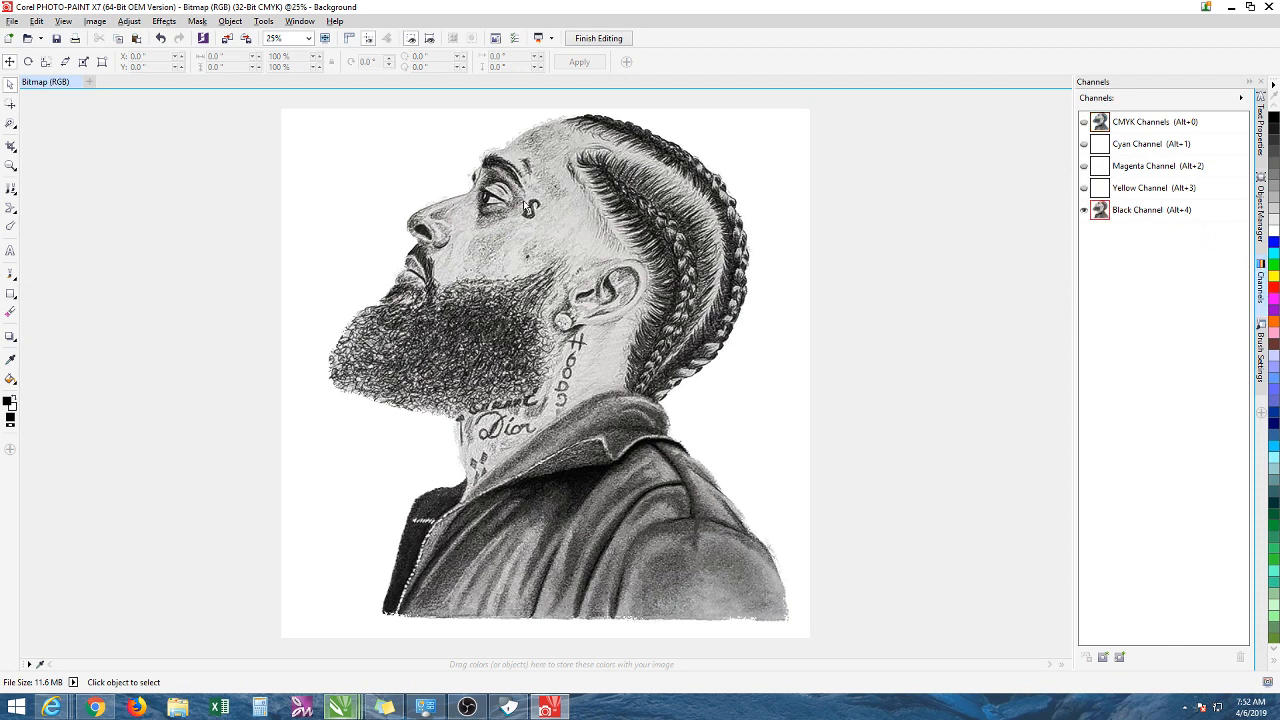
{"action": "left_click", "coordinate": [199, 21]}
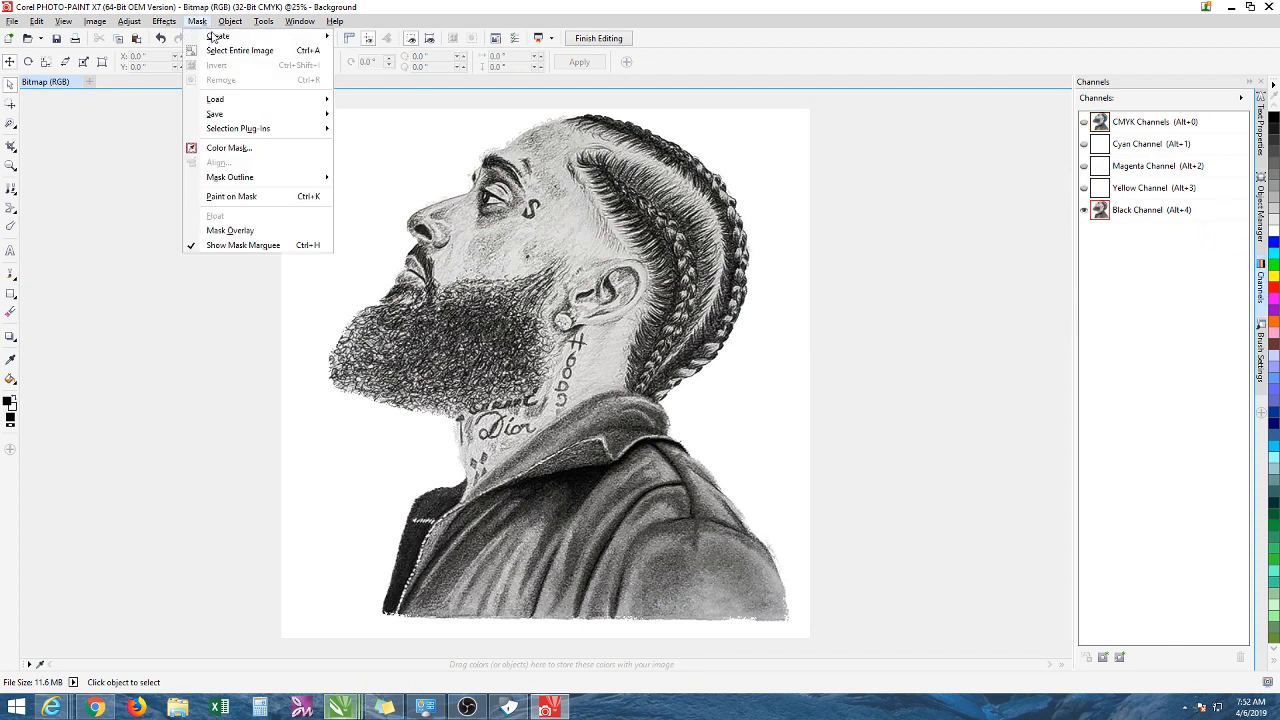
{"action": "mouse_move", "coordinate": [213, 37]}
{"action": "left_click", "coordinate": [388, 100]}
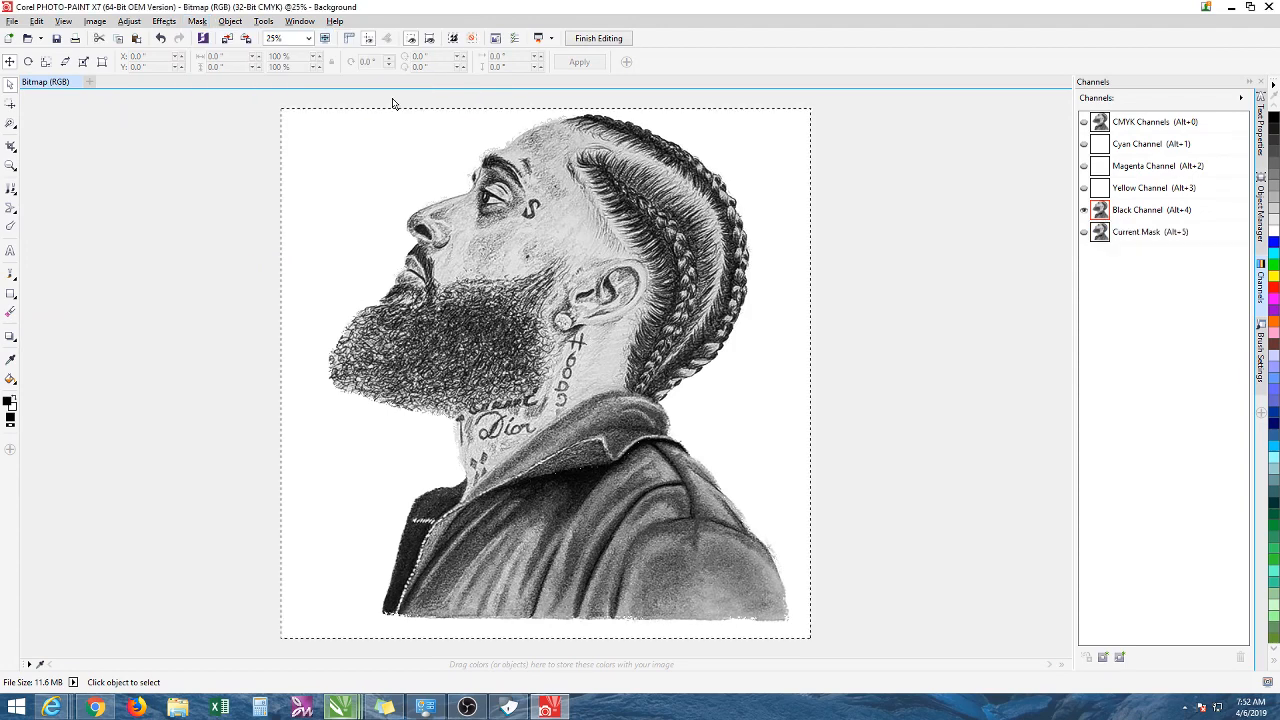
{"action": "left_click", "coordinate": [203, 22]}
{"action": "left_click", "coordinate": [225, 64]}
{"action": "left_click", "coordinate": [1135, 124]}
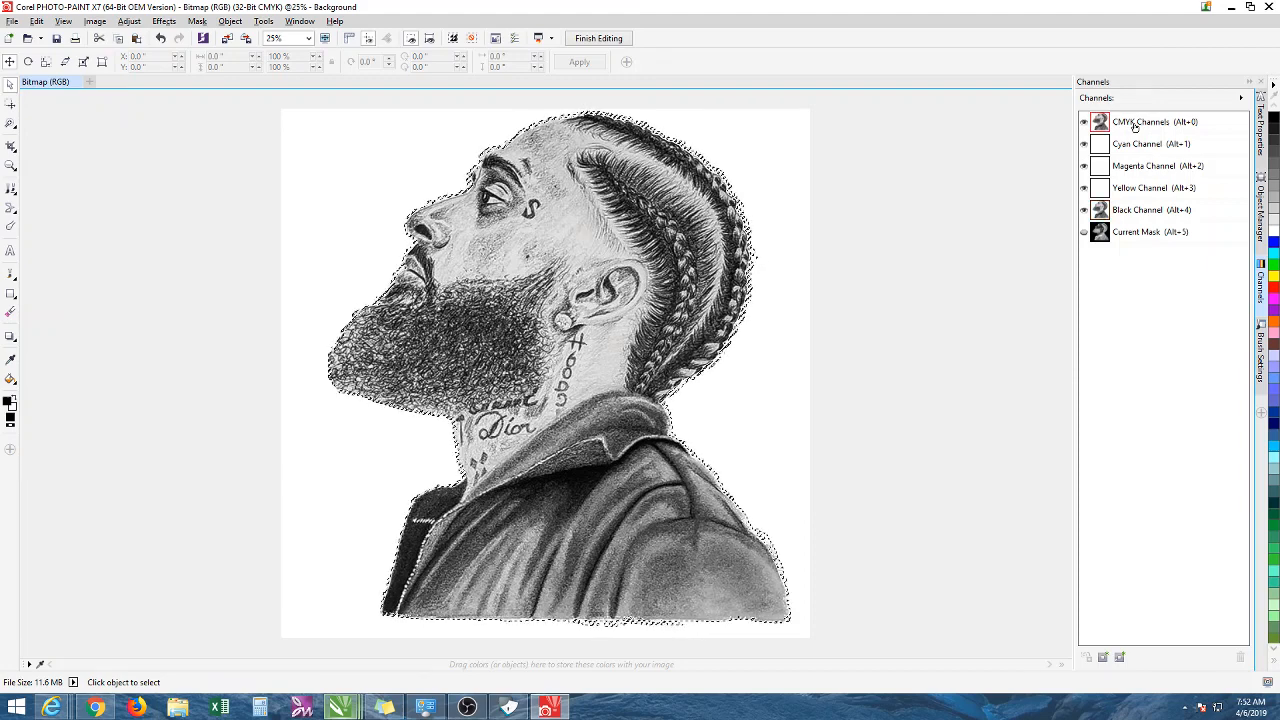
Replace the background with a new empty object and fill its masked area with black
{"action": "left_click", "coordinate": [1263, 215]}
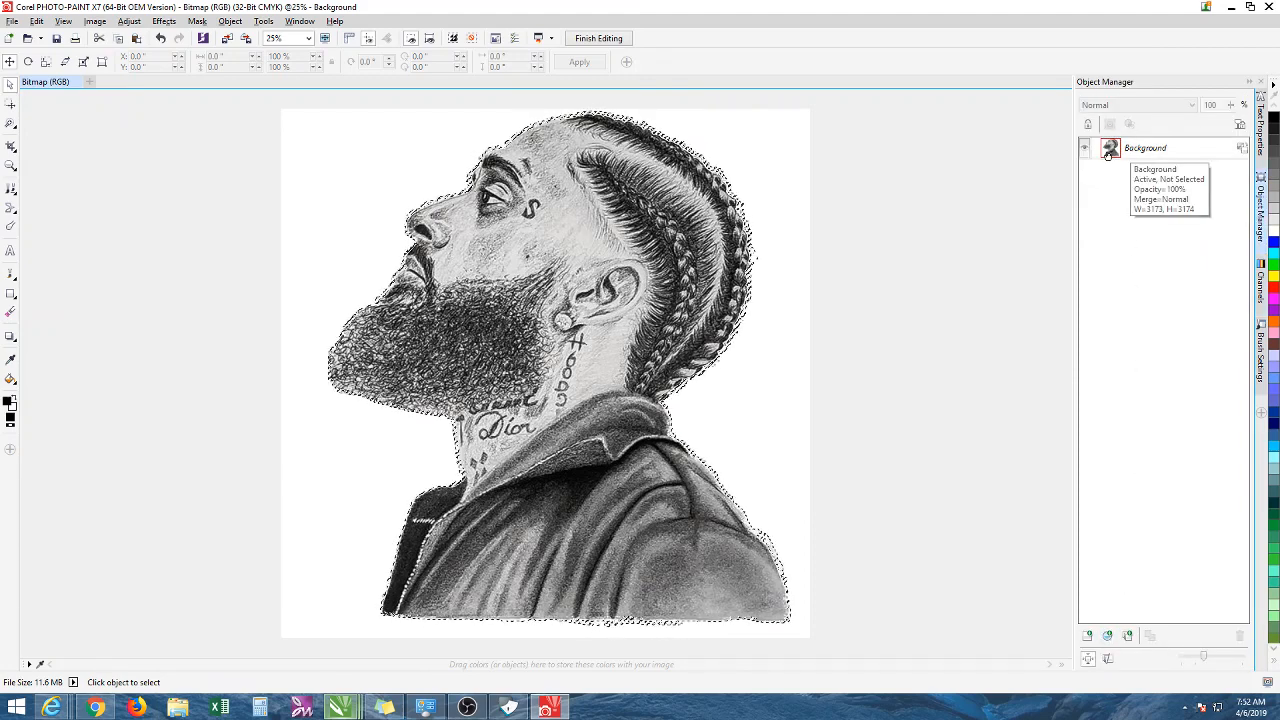
{"action": "left_click", "coordinate": [1088, 636]}
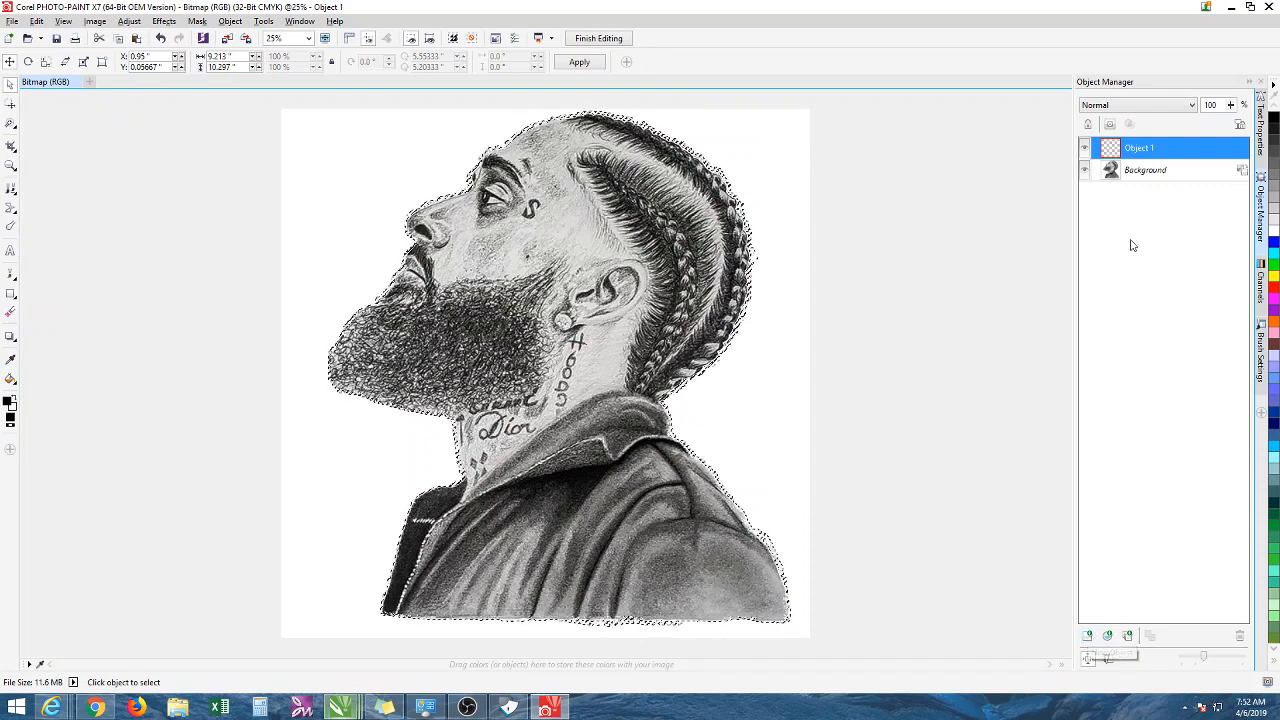
{"action": "left_click", "coordinate": [1133, 172]}
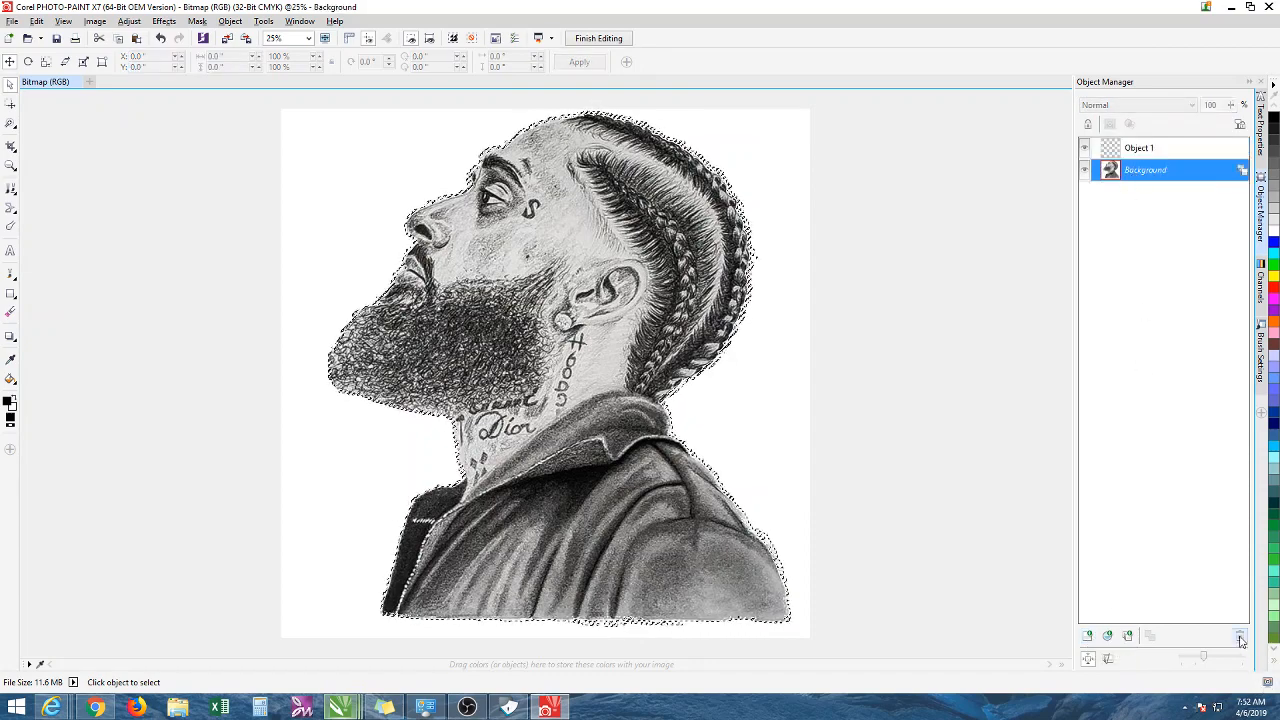
{"action": "left_click", "coordinate": [1239, 636]}
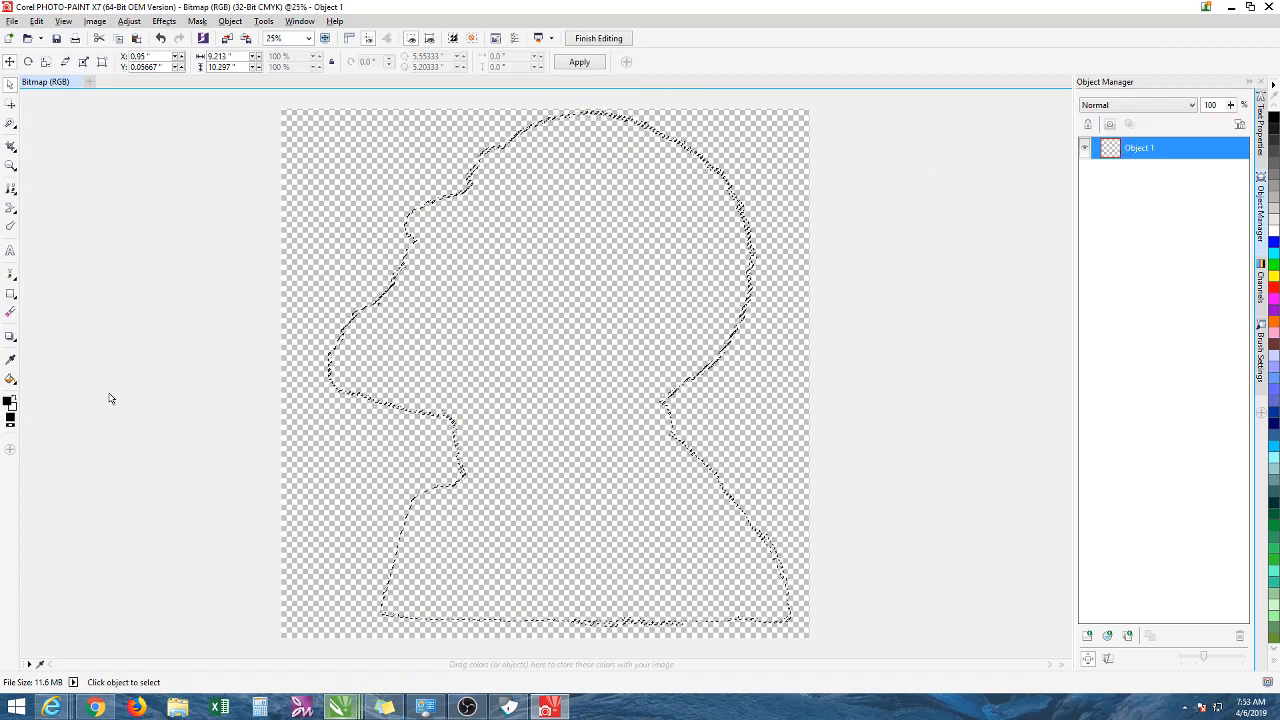
{"action": "left_click", "coordinate": [10, 379]}
{"action": "left_click", "coordinate": [511, 340]}
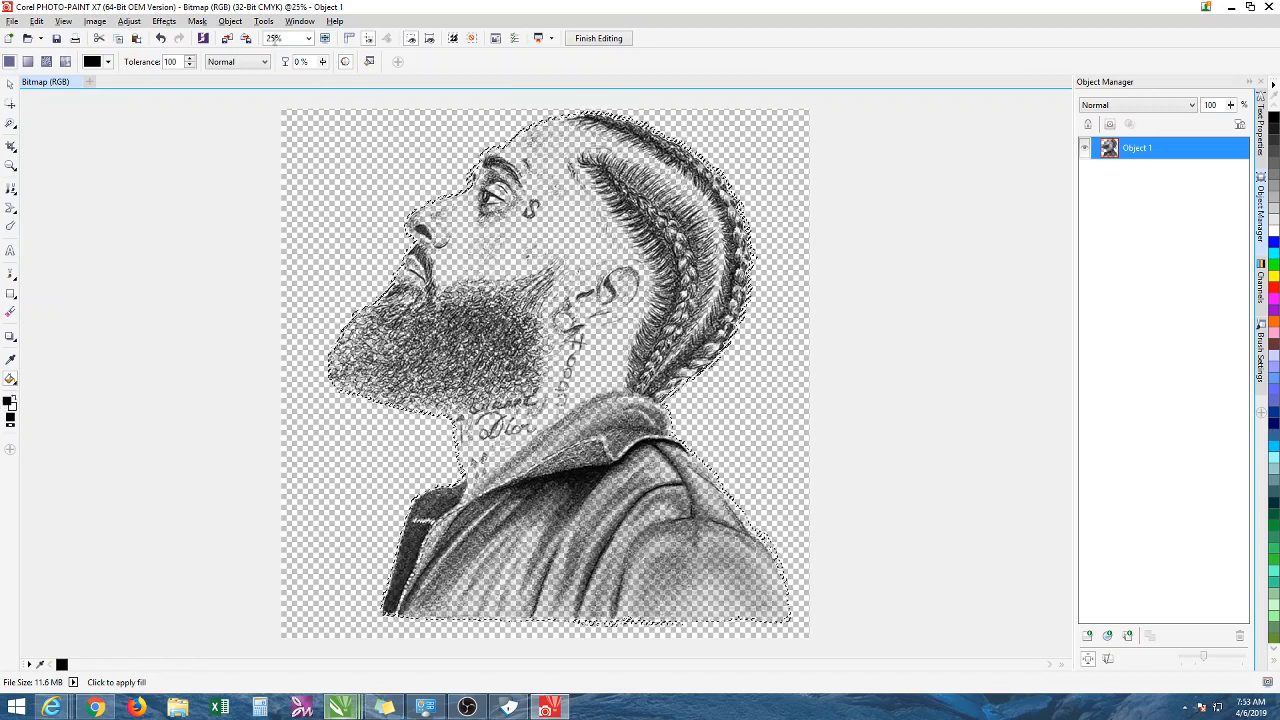
Remove the mask and finish editing, saving the changes to the bitmap back in CorelDRAW
{"action": "left_click", "coordinate": [201, 22]}
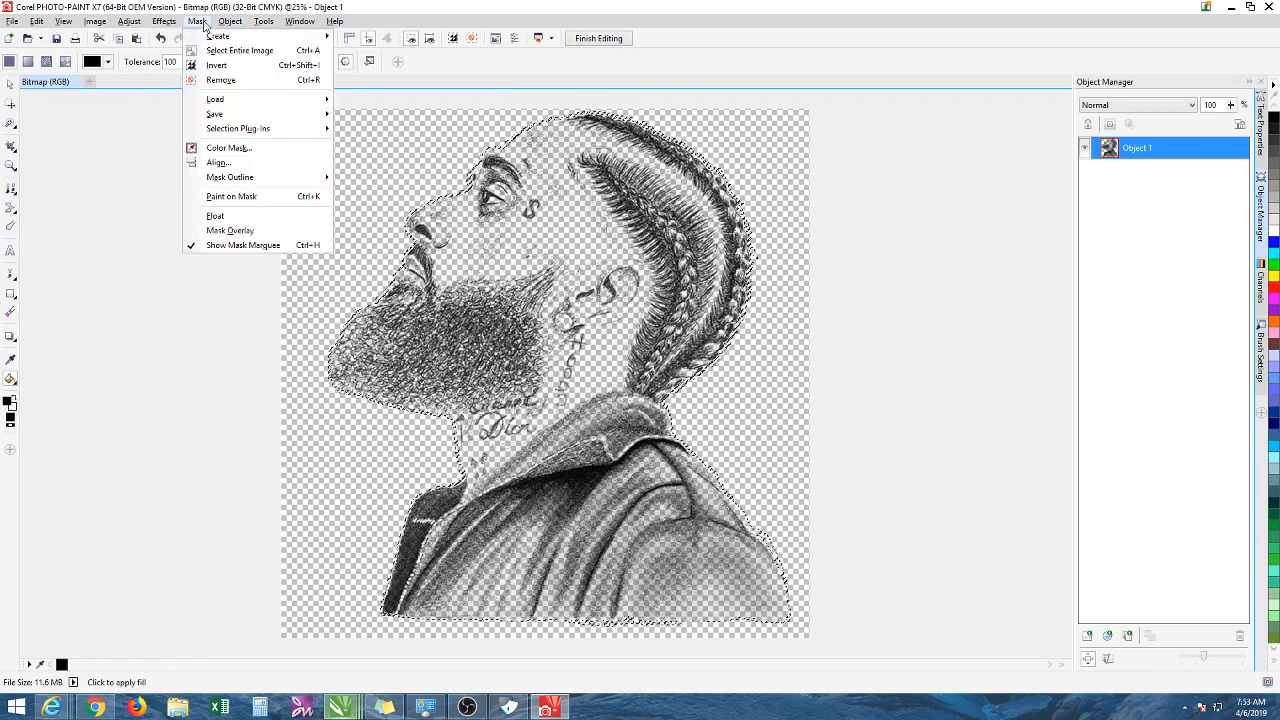
{"action": "left_click", "coordinate": [220, 80]}
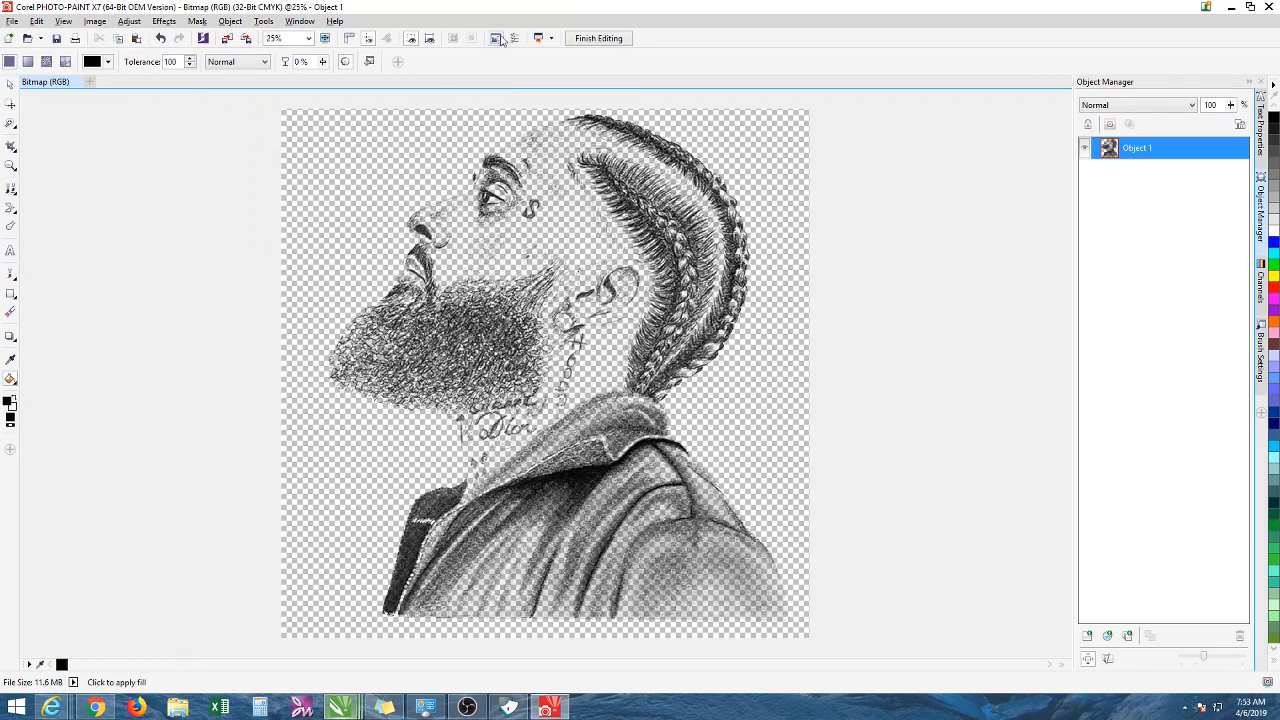
{"action": "left_click", "coordinate": [611, 40]}
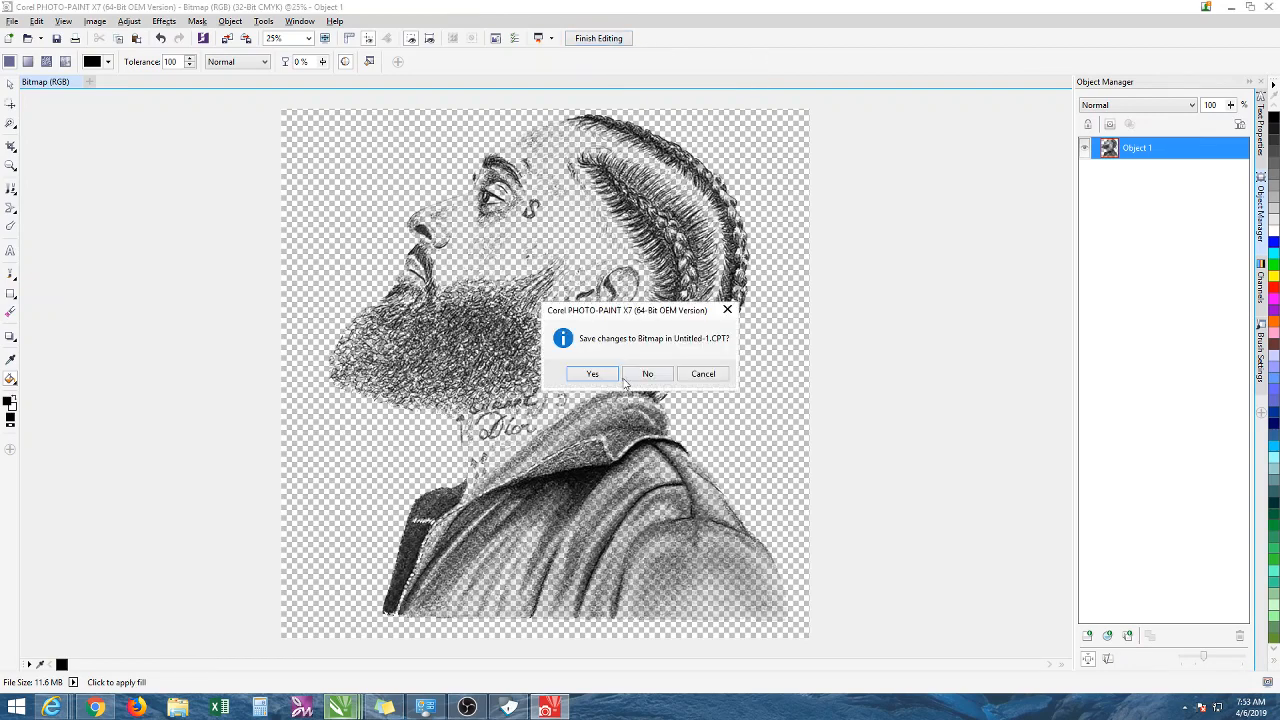
{"action": "left_click", "coordinate": [606, 378]}
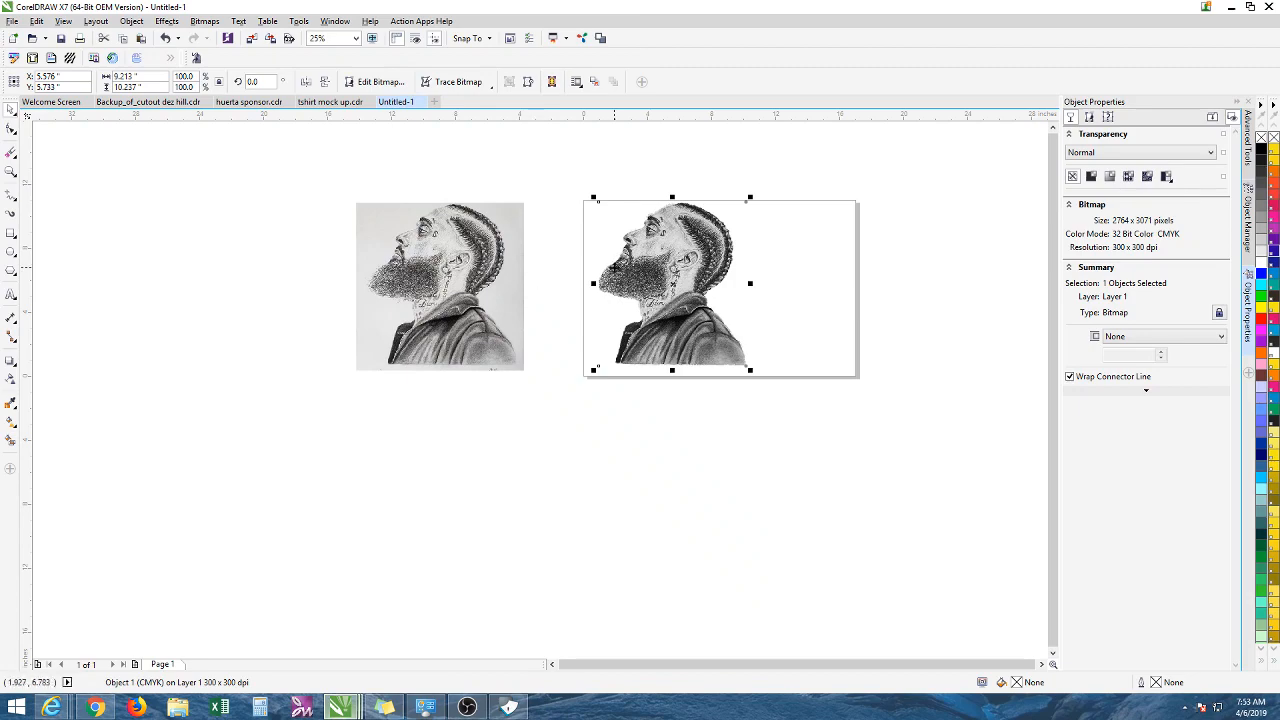
Move the cut-out portrait toward the page's center and bring the original portrait closer to the page's left edge
{"action": "left_click_drag", "start_coordinate": [497, 286], "coordinate": [509, 283]}
{"action": "left_click_drag", "start_coordinate": [649, 282], "coordinate": [760, 276]}
{"action": "scroll", "coordinate": [627, 281], "scroll_direction": "up", "scroll_amount": 2}
{"action": "scroll", "coordinate": [659, 280], "scroll_direction": "down", "scroll_amount": 2}
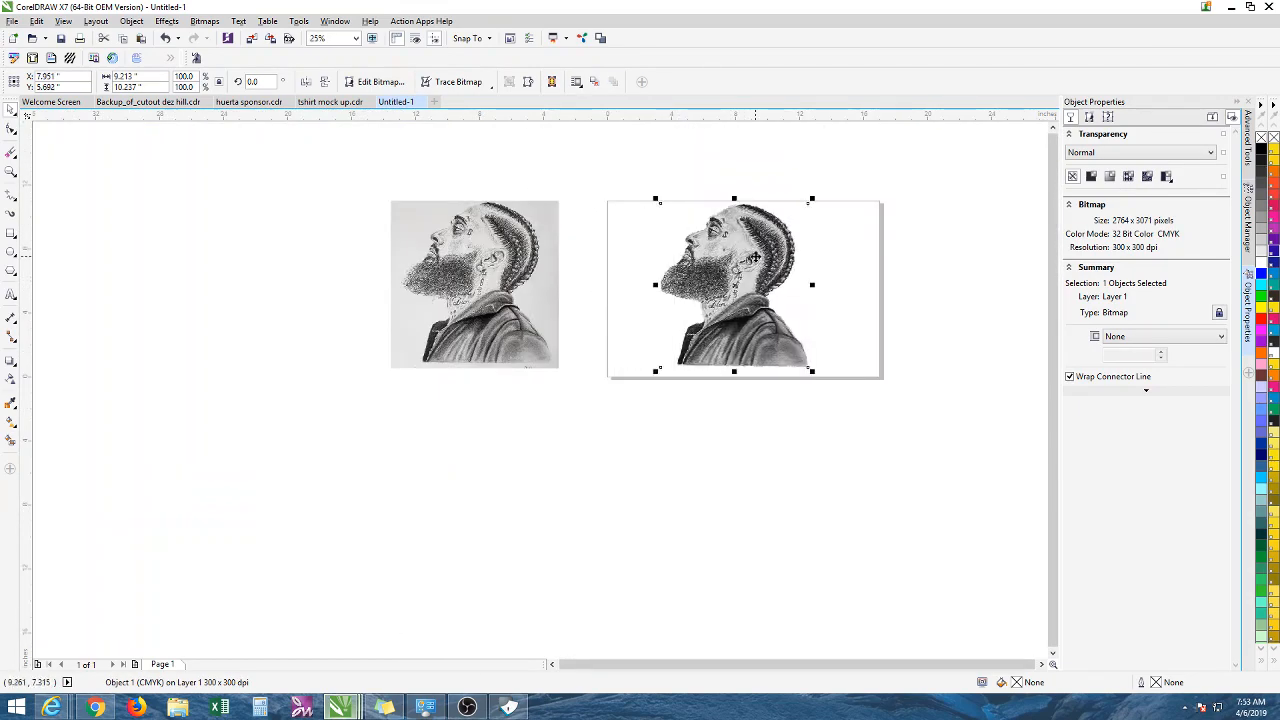
{"action": "scroll", "coordinate": [770, 283], "scroll_direction": "up", "scroll_amount": 4}
{"action": "scroll", "coordinate": [770, 283], "scroll_direction": "down", "scroll_amount": 4}
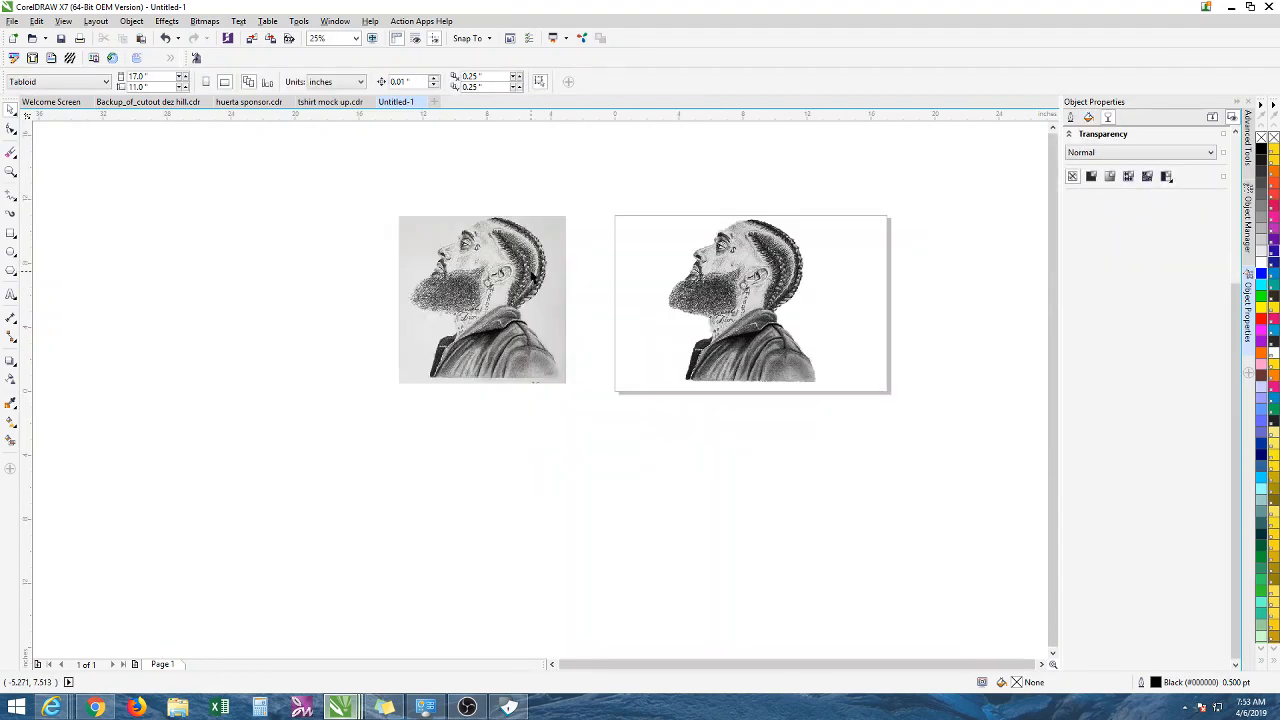
{"action": "left_click", "coordinate": [760, 290]}
{"action": "left_click", "coordinate": [651, 406]}
{"action": "left_click", "coordinate": [725, 308]}
{"action": "left_click_drag", "start_coordinate": [558, 280], "coordinate": [582, 283]}
Convert the cut-out portrait to a 1-bit black-and-white bitmap using Line Art with a threshold of 222
{"action": "left_click", "coordinate": [739, 277]}
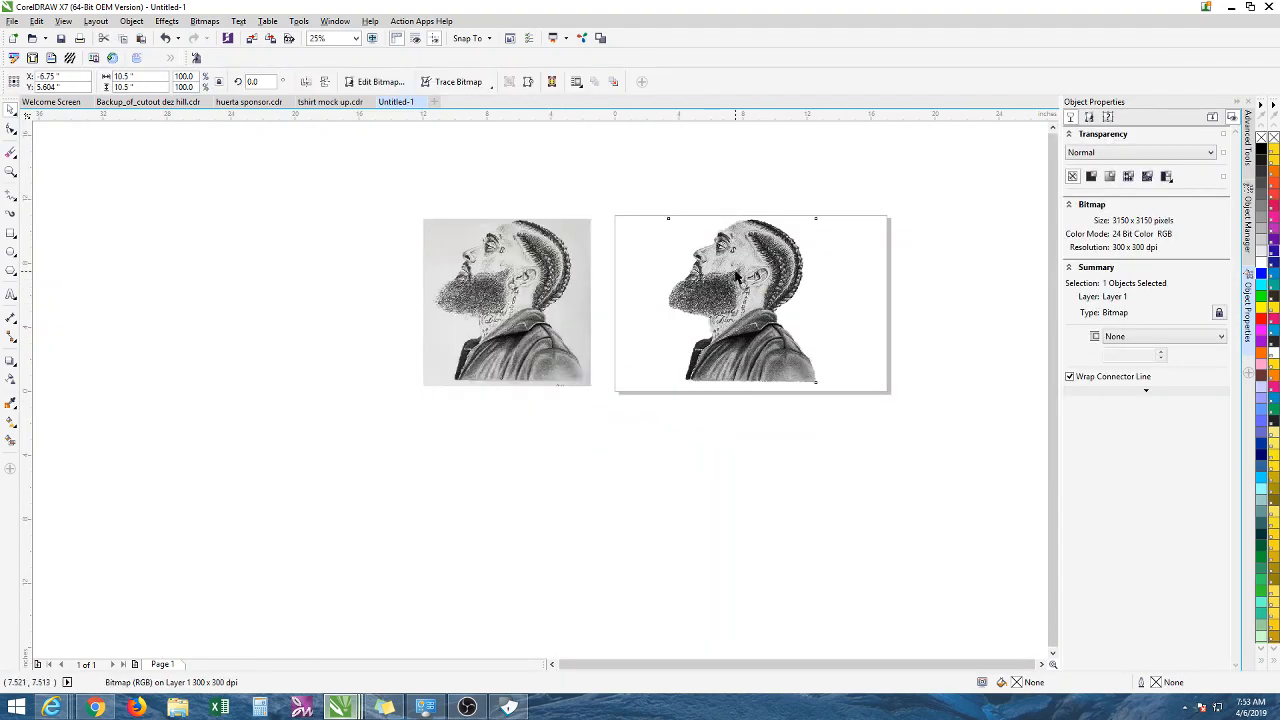
{"action": "left_click", "coordinate": [204, 21]}
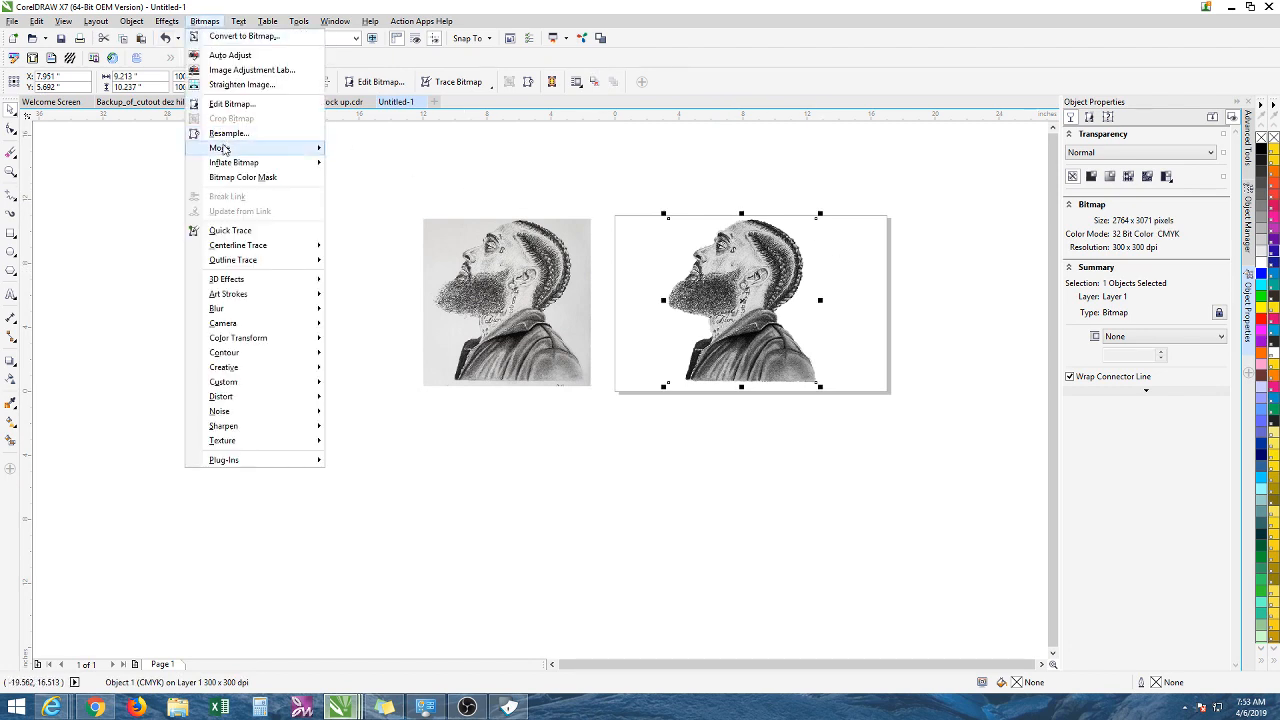
{"action": "mouse_move", "coordinate": [224, 149]}
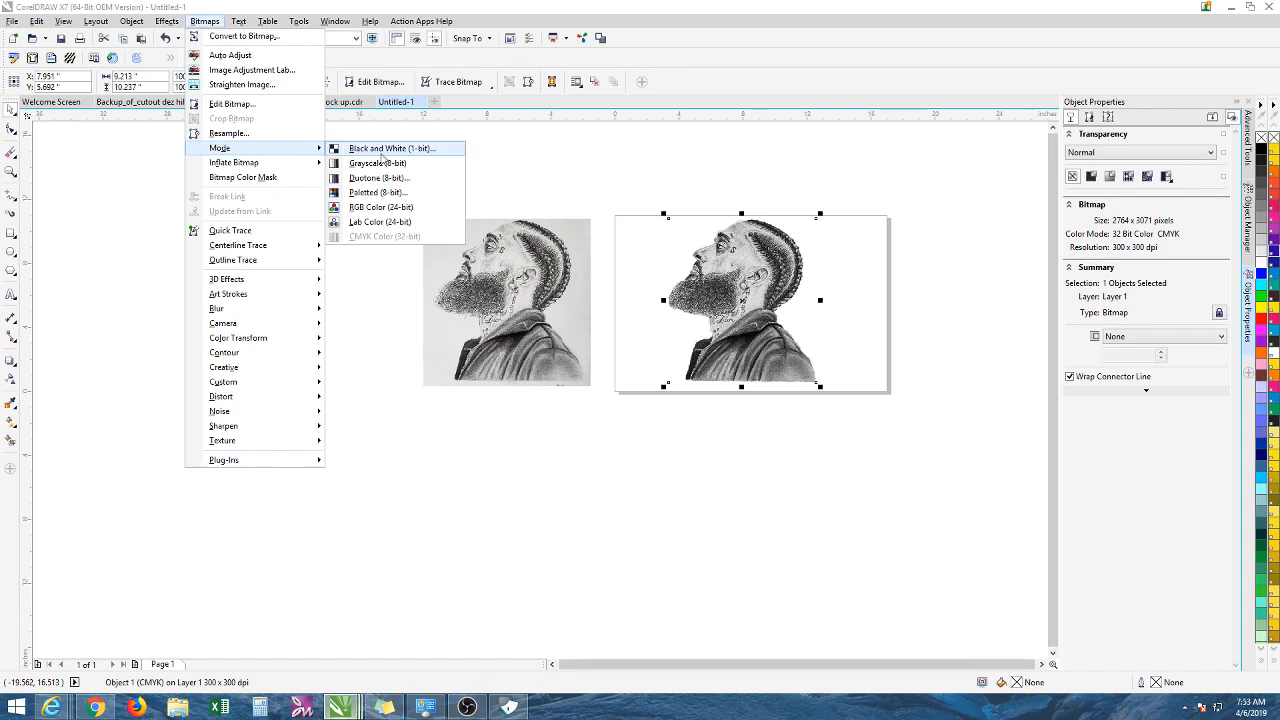
{"action": "left_click", "coordinate": [381, 154]}
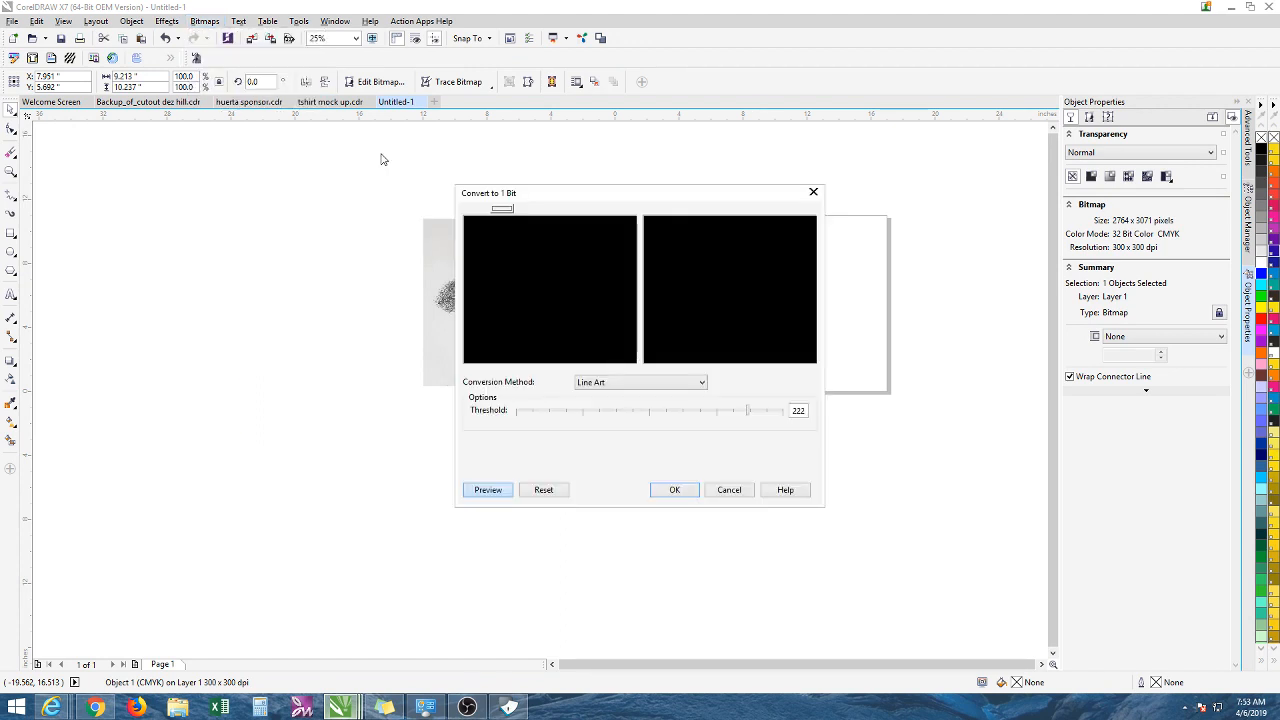
{"action": "left_click", "coordinate": [673, 490]}
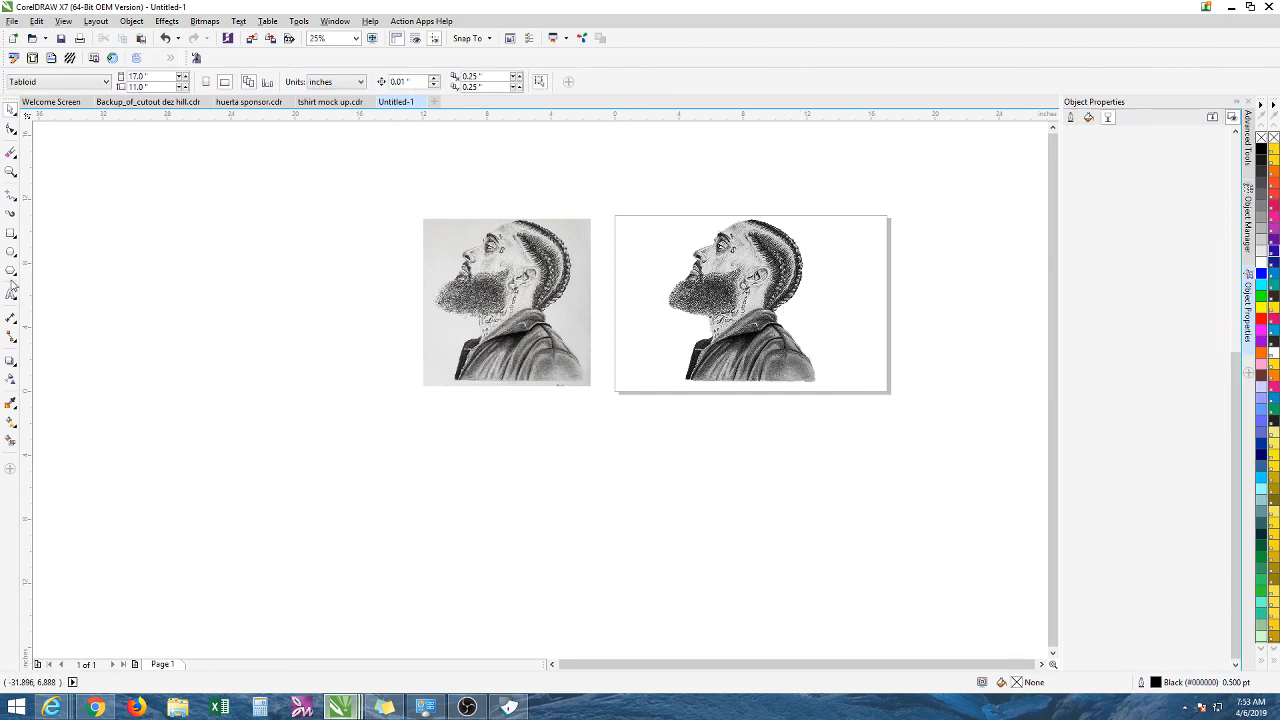
Draw a rectangle about 21 by 19.2 inches around the page and fill it with red
{"action": "left_click", "coordinate": [10, 234]}
{"action": "left_click_drag", "start_coordinate": [912, 180], "coordinate": [572, 490]}
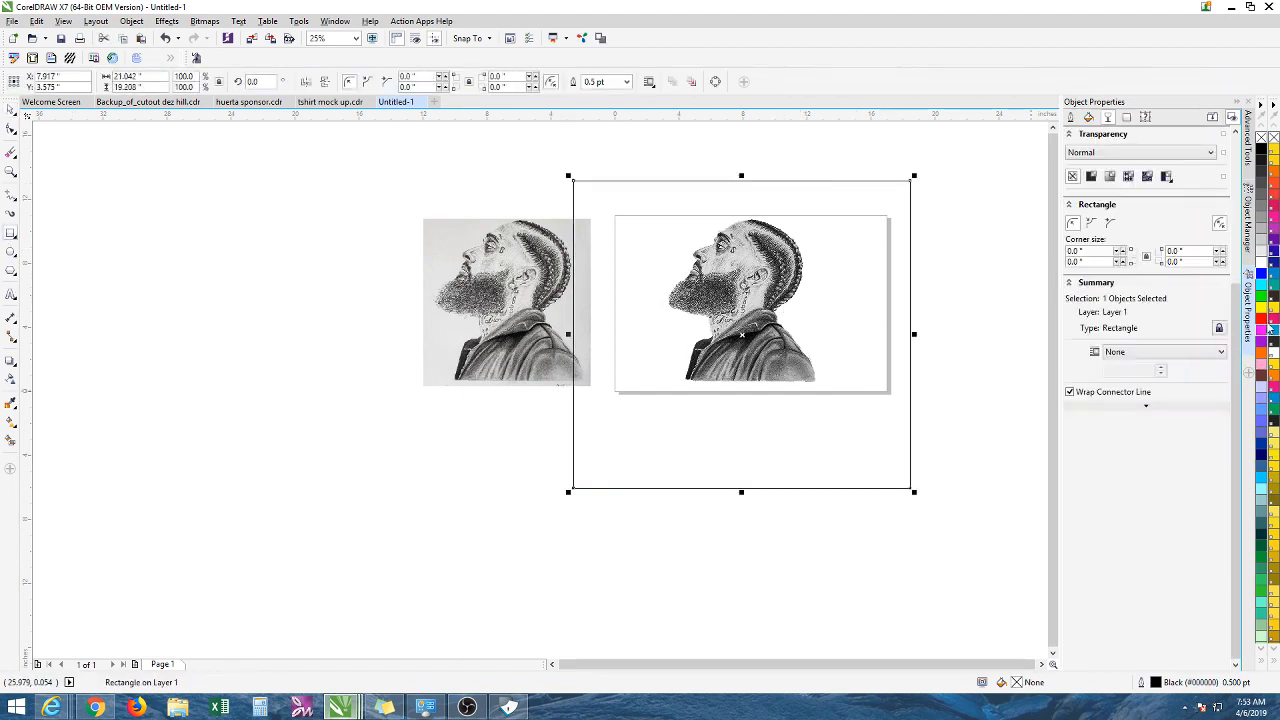
{"action": "left_click", "coordinate": [1261, 320]}
Send the red rectangle behind the portraits
{"action": "right_click", "coordinate": [864, 335]}
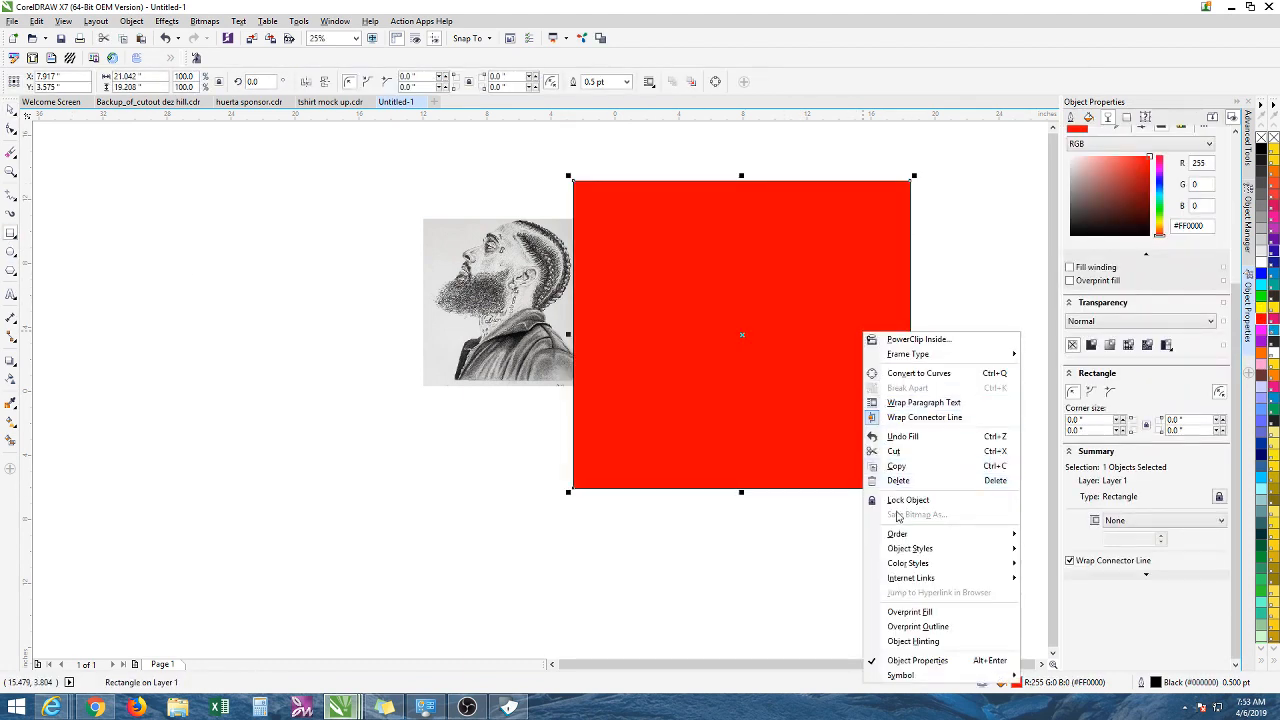
{"action": "mouse_move", "coordinate": [900, 532]}
{"action": "left_click", "coordinate": [1060, 556]}
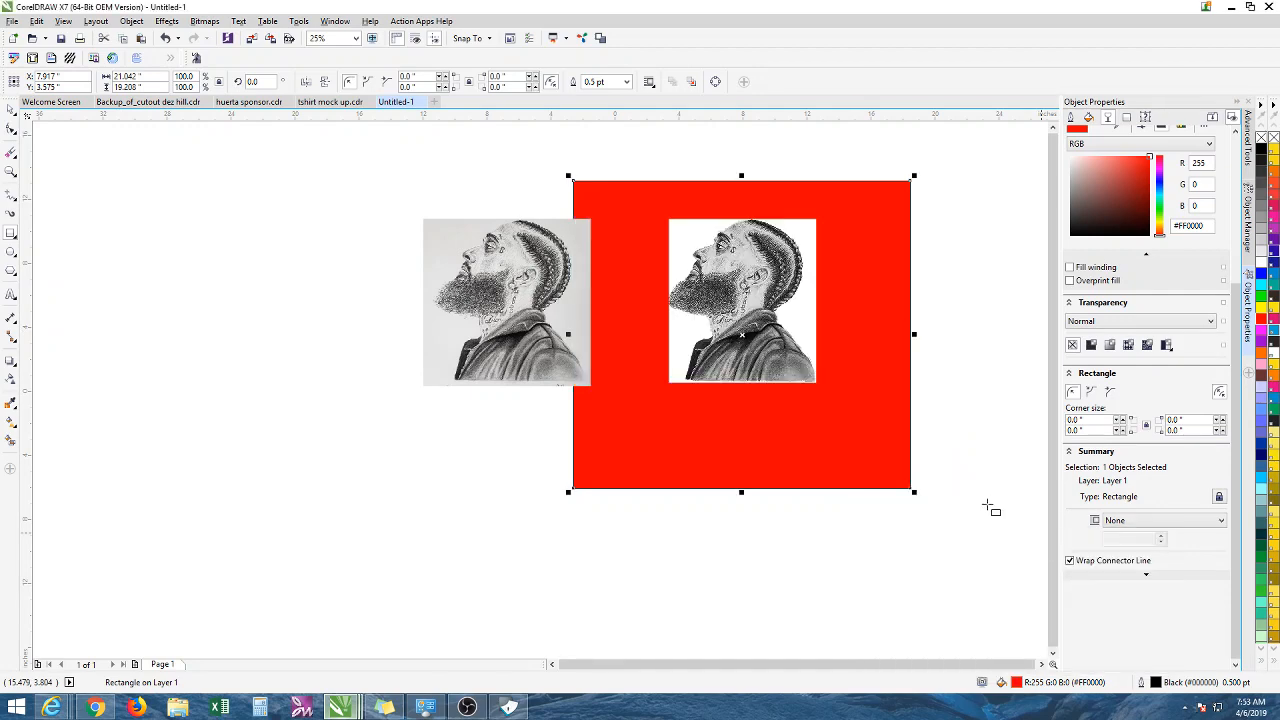
Remove the white fill from the monochrome portrait on the red rectangle
{"action": "left_click", "coordinate": [11, 110]}
{"action": "left_click", "coordinate": [329, 320]}
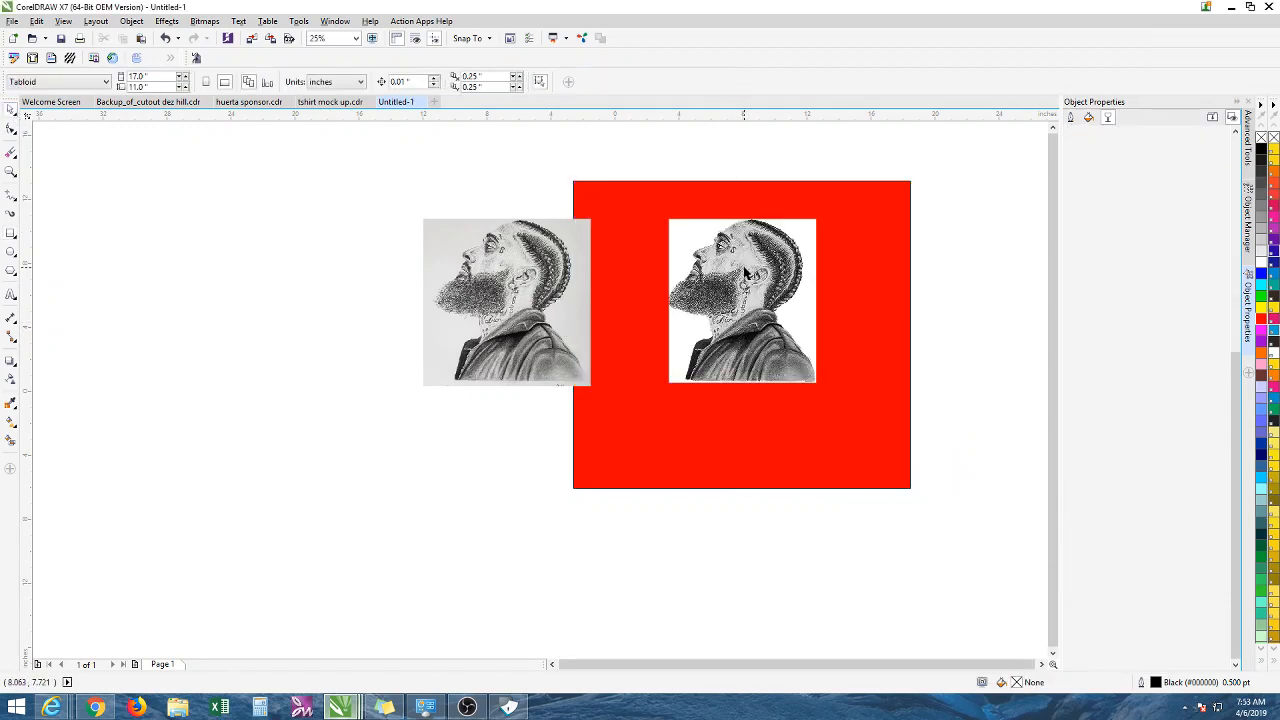
{"action": "left_click", "coordinate": [740, 270]}
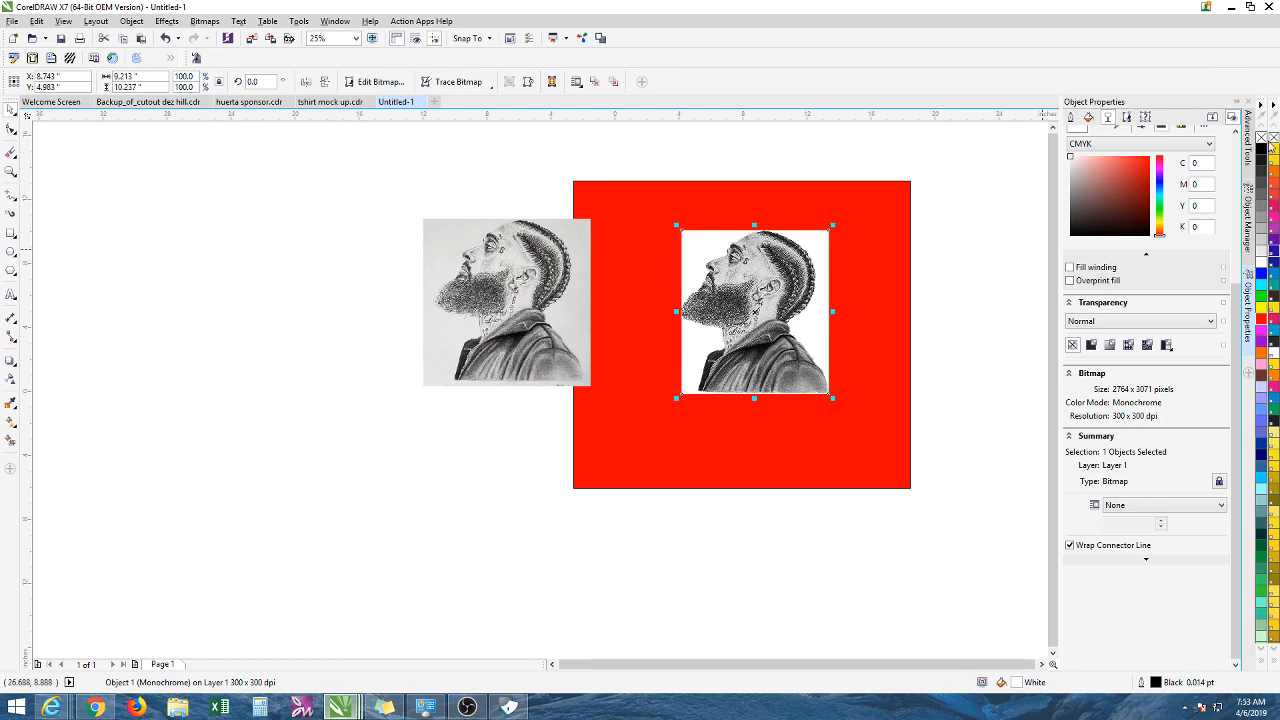
{"action": "left_click", "coordinate": [1262, 141]}
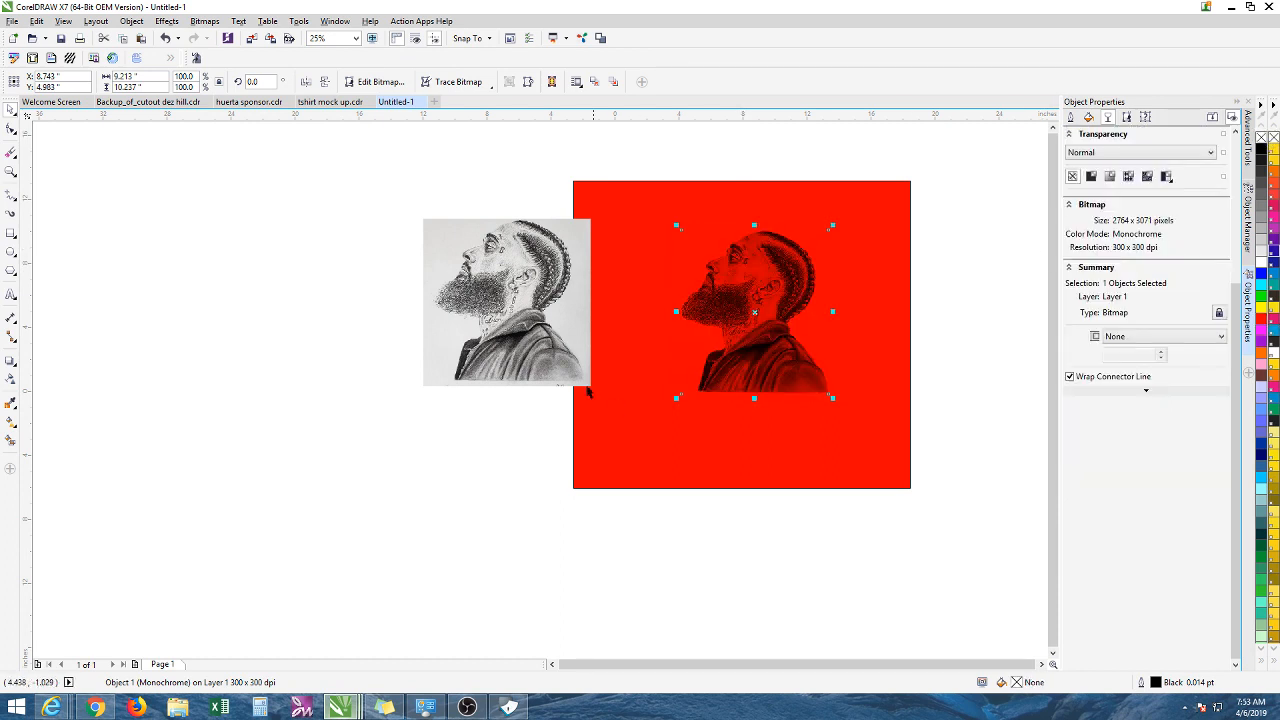
Try green, white, several grays and PANTONE Blue 072 C as the monochrome portrait's color, ending with black
{"action": "right_click", "coordinate": [1265, 298]}
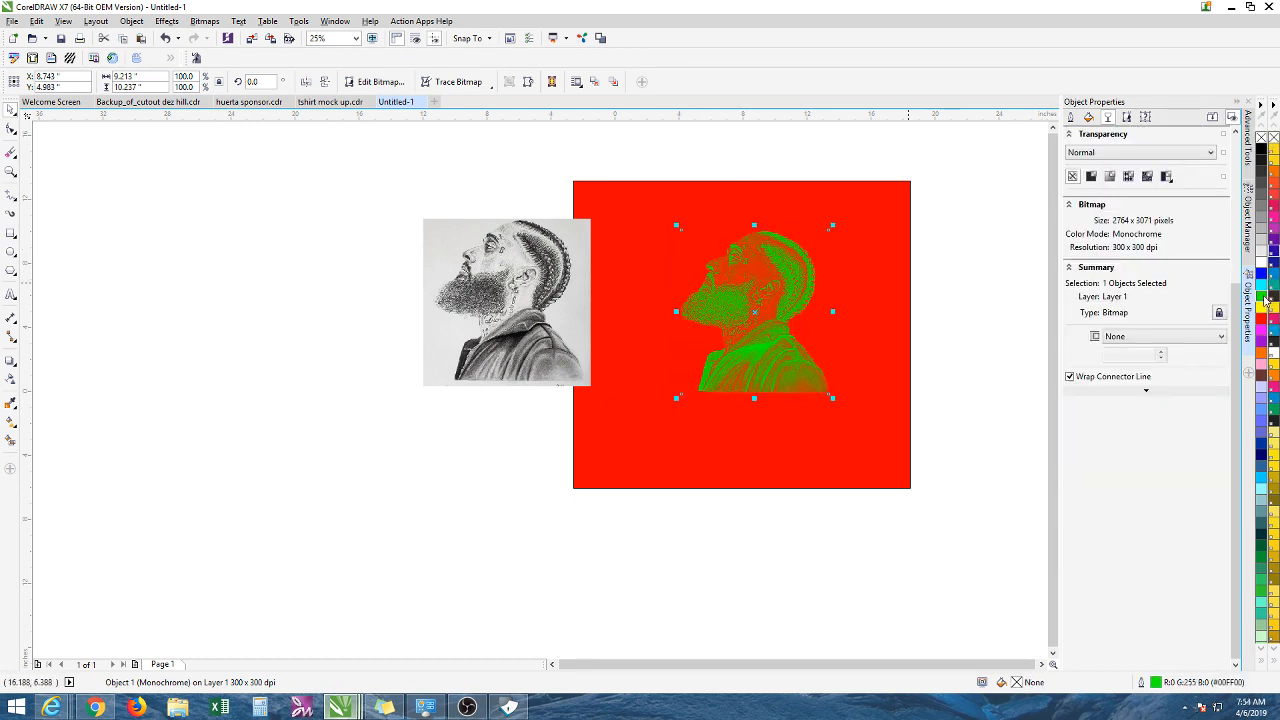
{"action": "right_click", "coordinate": [1263, 261]}
{"action": "right_click", "coordinate": [1263, 243]}
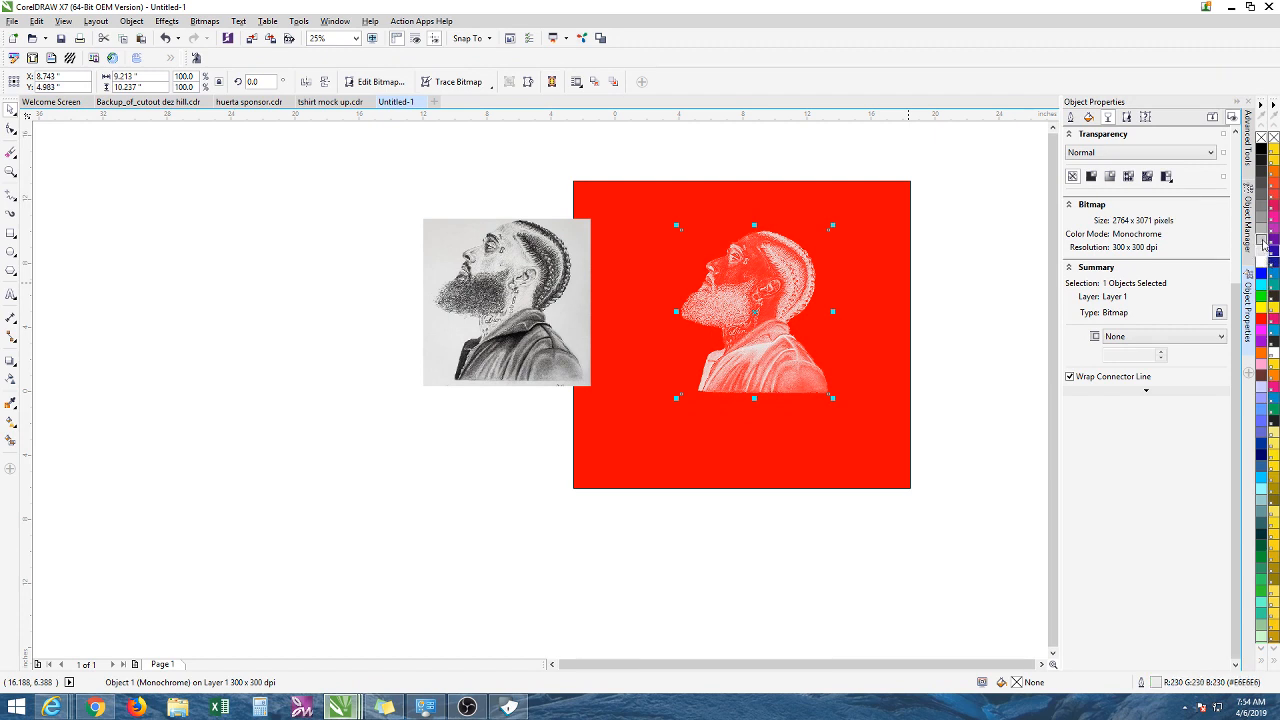
{"action": "right_click", "coordinate": [1262, 234]}
{"action": "right_click", "coordinate": [1262, 225]}
{"action": "right_click", "coordinate": [1262, 216]}
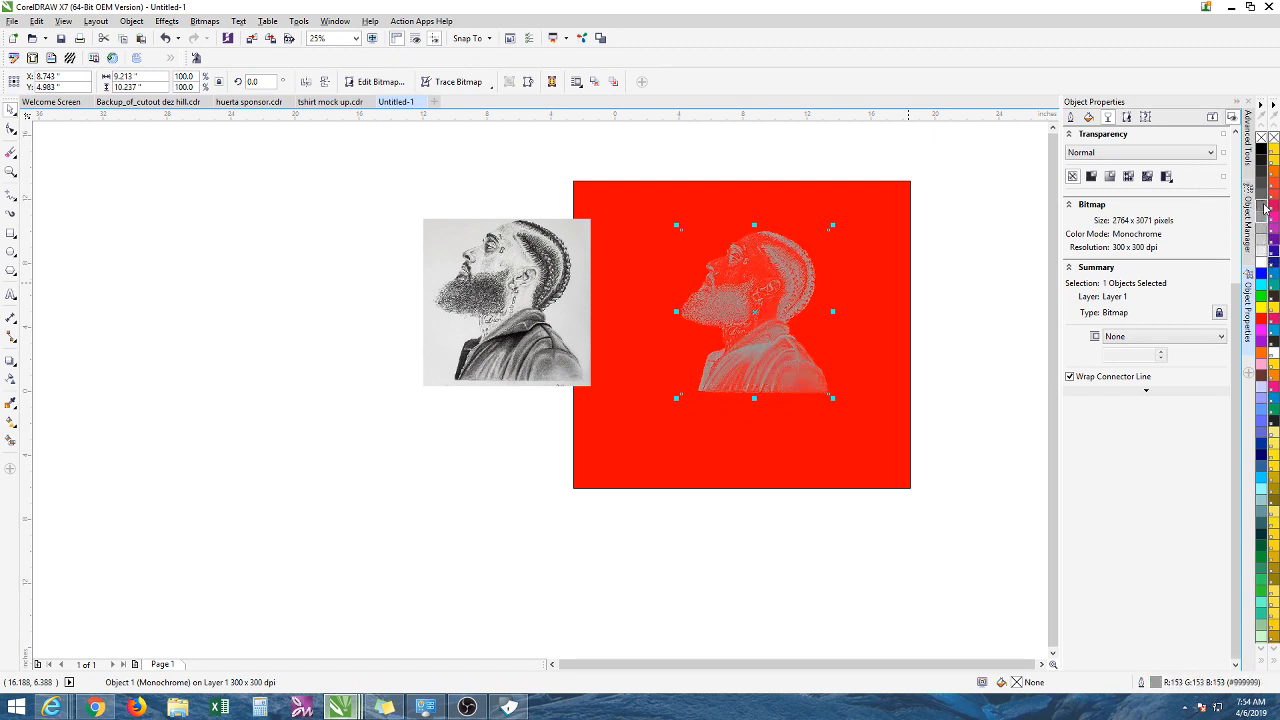
{"action": "right_click", "coordinate": [1262, 207]}
{"action": "right_click", "coordinate": [1273, 197]}
{"action": "right_click", "coordinate": [1273, 250]}
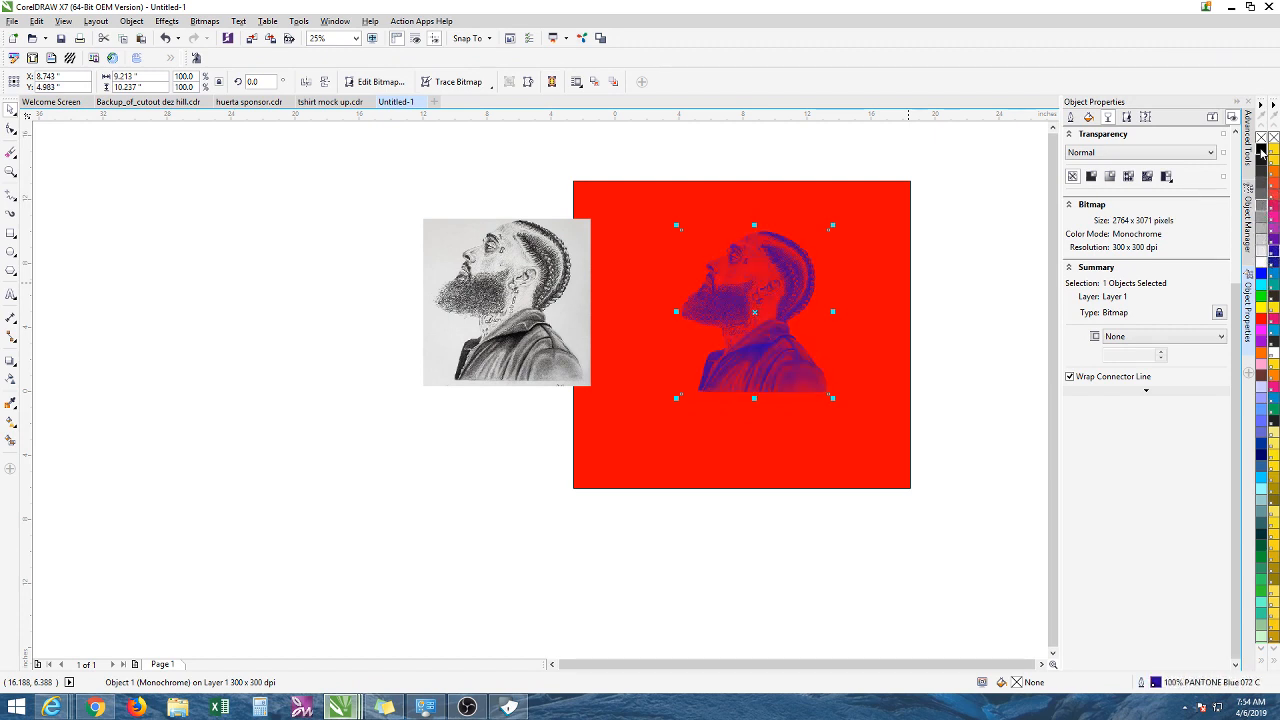
{"action": "right_click", "coordinate": [1261, 149]}
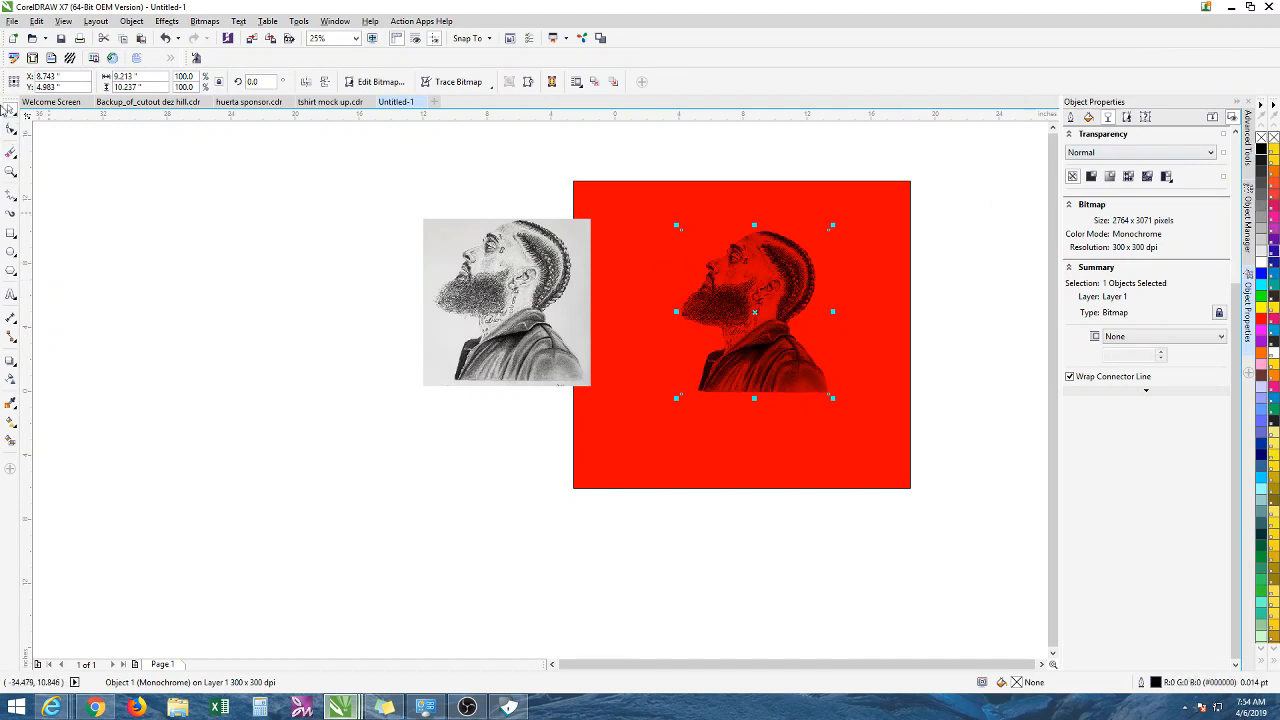
Move the original portrait farther to the left, clear of the red rectangle
{"action": "left_click", "coordinate": [148, 267]}
{"action": "left_click_drag", "start_coordinate": [534, 283], "coordinate": [394, 285]}
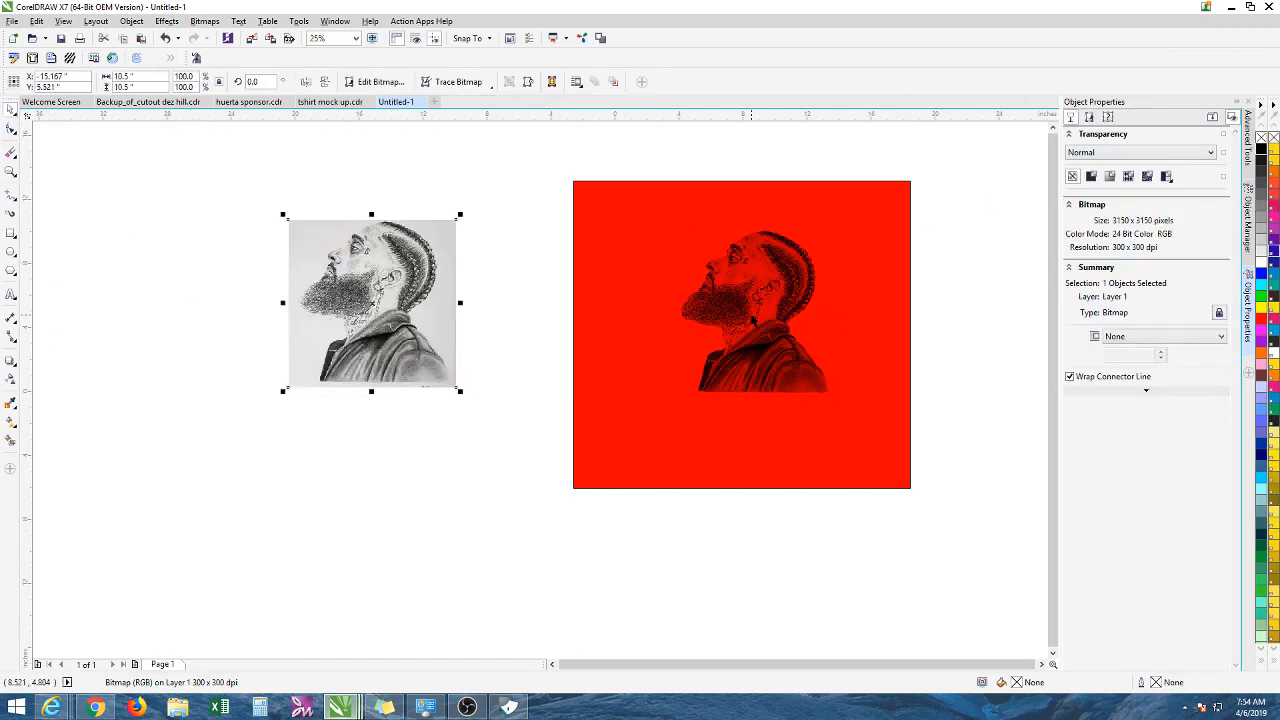
Duplicate the red rectangle and its monochrome portrait below the original portrait
{"action": "left_click", "coordinate": [633, 370]}
{"action": "scroll", "coordinate": [640, 419], "scroll_direction": "down", "scroll_amount": 2}
{"action": "left_click_drag", "start_coordinate": [640, 419], "coordinate": [453, 525]}
{"action": "right_click", "coordinate": [453, 525]}
{"action": "left_click_drag", "start_coordinate": [709, 393], "coordinate": [497, 510]}
{"action": "right_click", "coordinate": [497, 510]}
Recolor the copied portrait white and fill its background rectangle with black
{"action": "scroll", "coordinate": [500, 483], "scroll_direction": "up", "scroll_amount": 3}
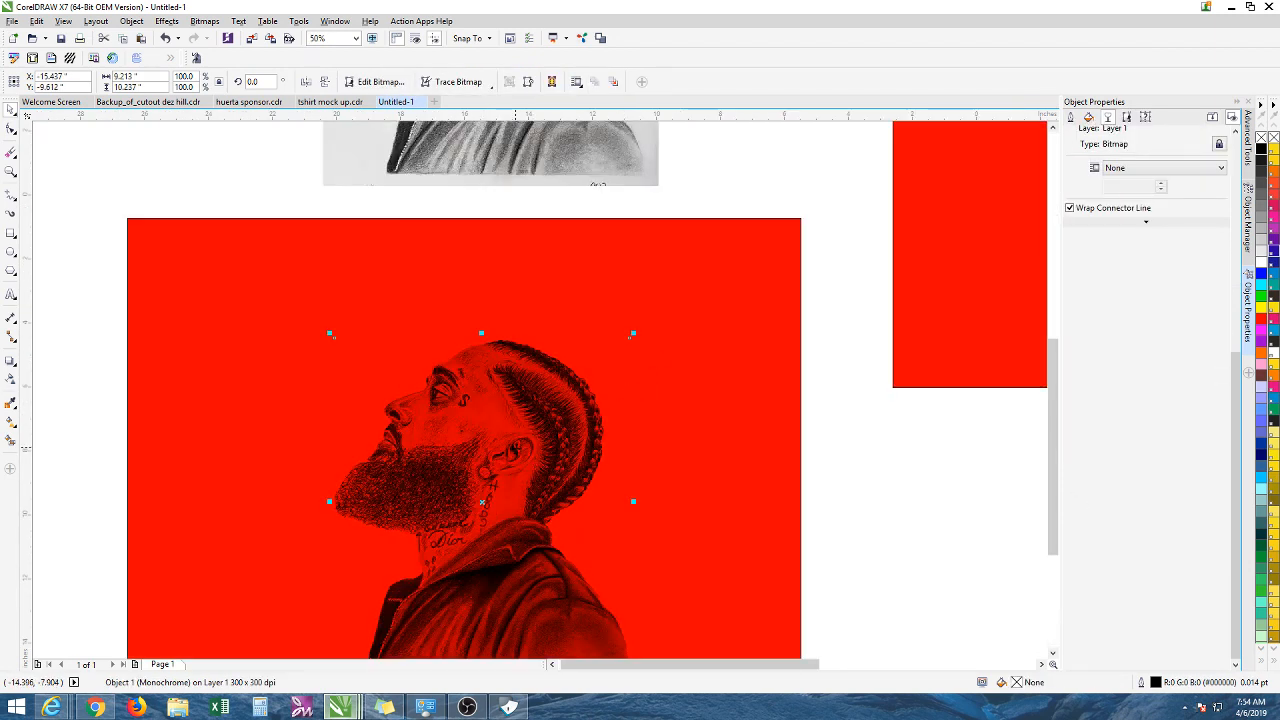
{"action": "right_click", "coordinate": [1262, 262]}
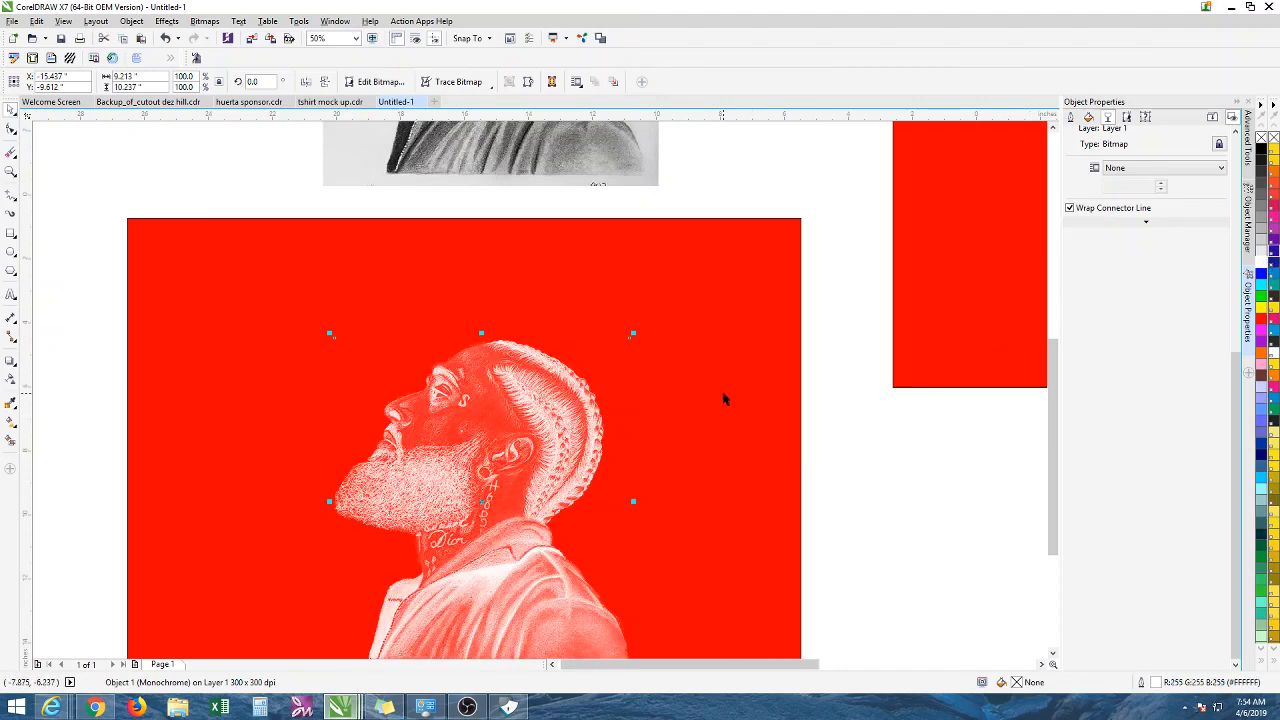
{"action": "left_click", "coordinate": [729, 380]}
{"action": "left_click", "coordinate": [1261, 150]}
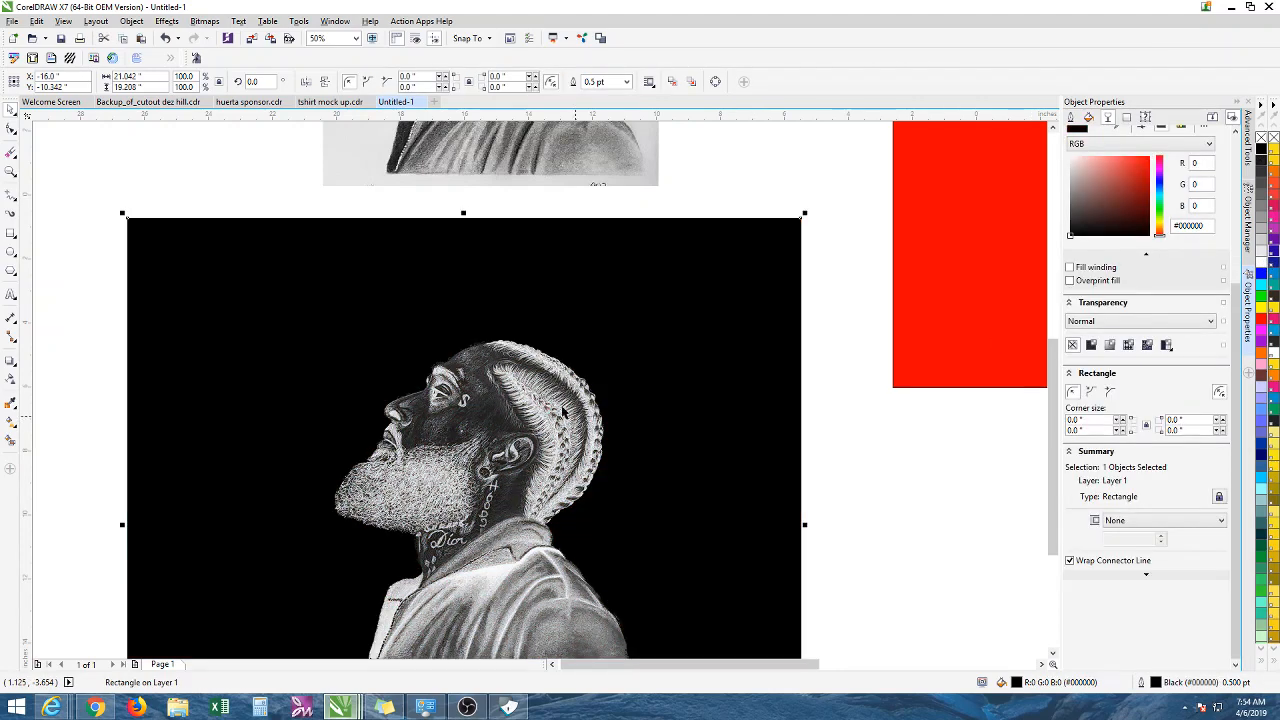
{"action": "scroll", "coordinate": [538, 404], "scroll_direction": "down", "scroll_amount": 1}
{"action": "scroll", "coordinate": [500, 445], "scroll_direction": "up", "scroll_amount": 1}
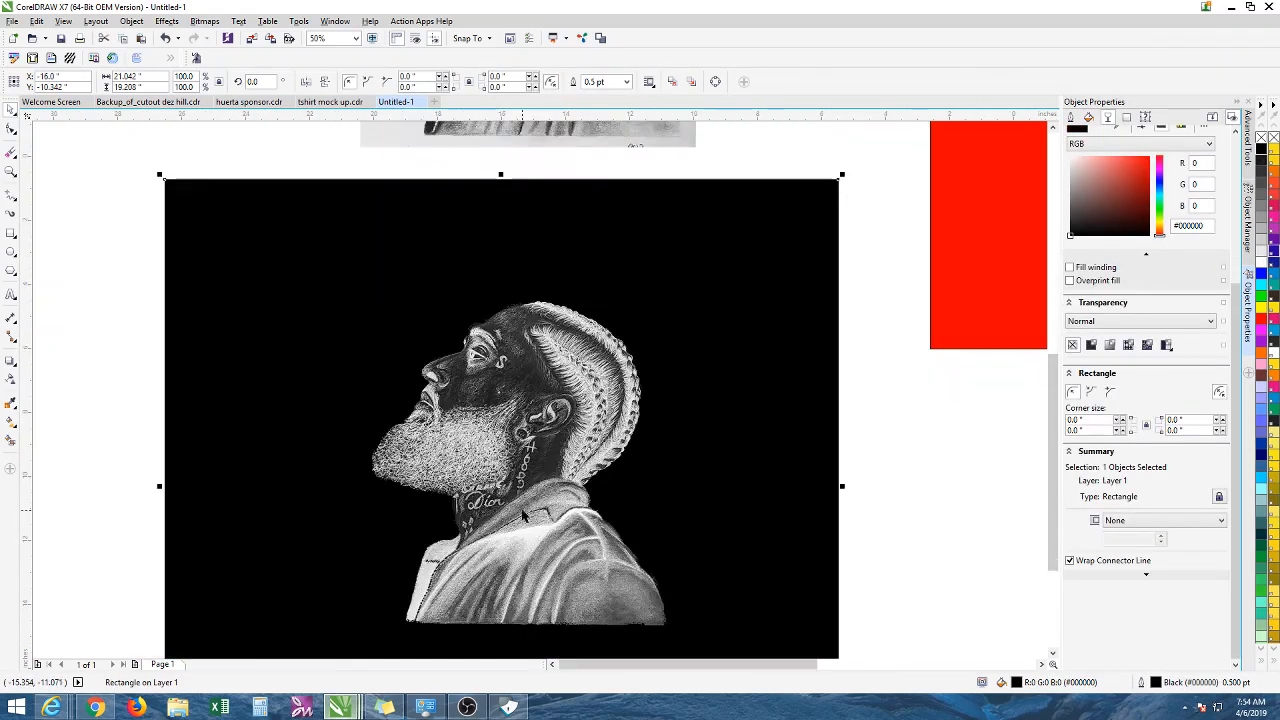
{"action": "scroll", "coordinate": [597, 394], "scroll_direction": "down", "scroll_amount": 2}
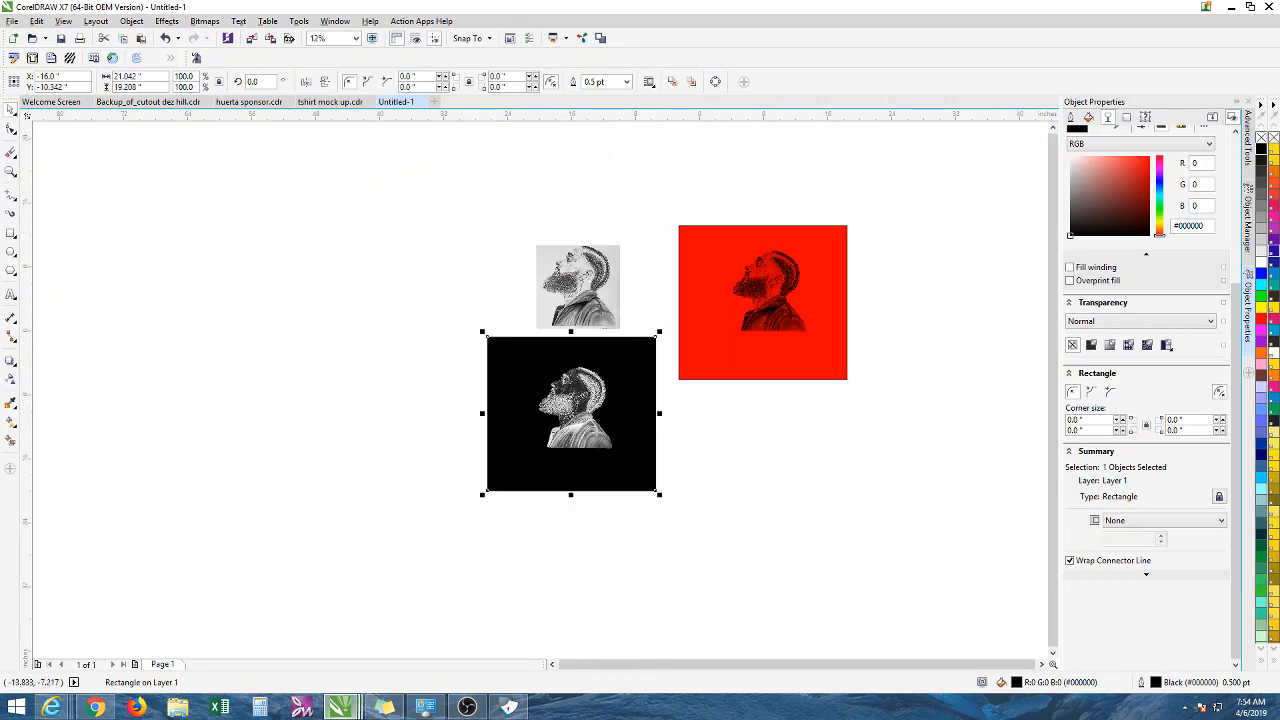
Delete the black rectangle together with the white portrait copy on it
{"action": "left_click_drag", "start_coordinate": [438, 325], "coordinate": [663, 494]}
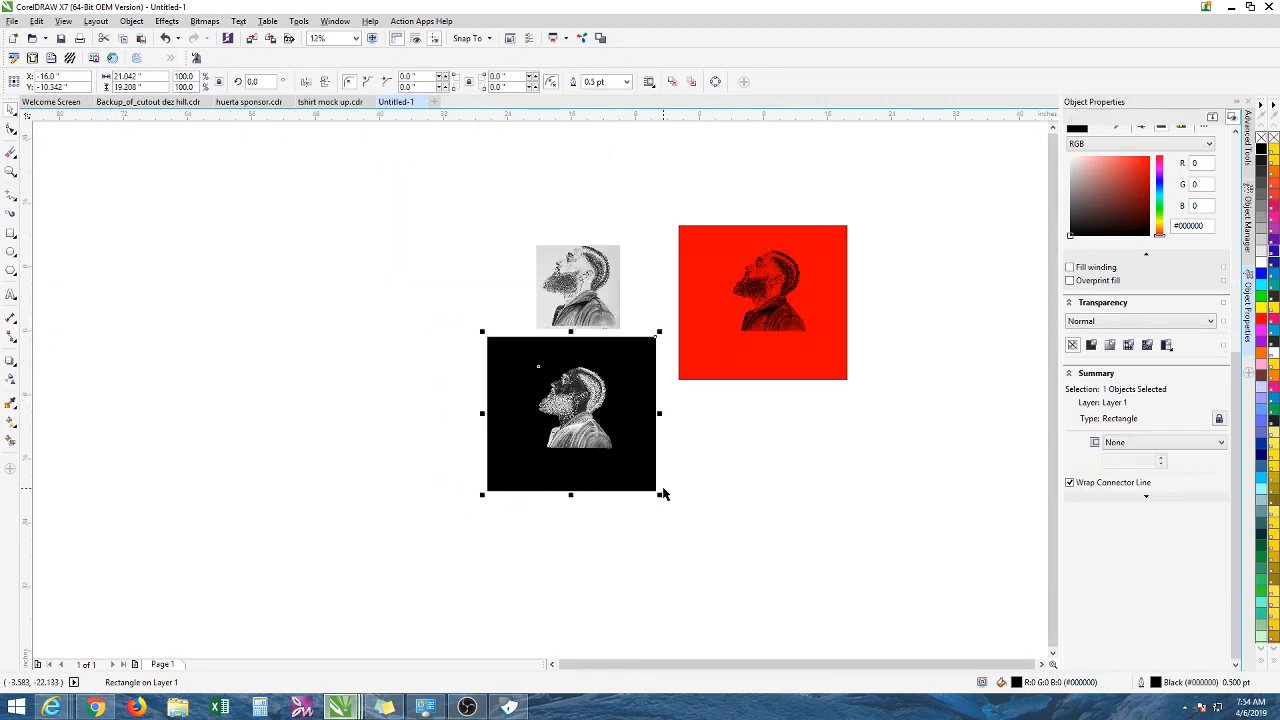
{"action": "key", "text": "Delete"}
Test blue, cyan and green fills on the background rectangle, and return it to red
{"action": "left_click", "coordinate": [789, 362]}
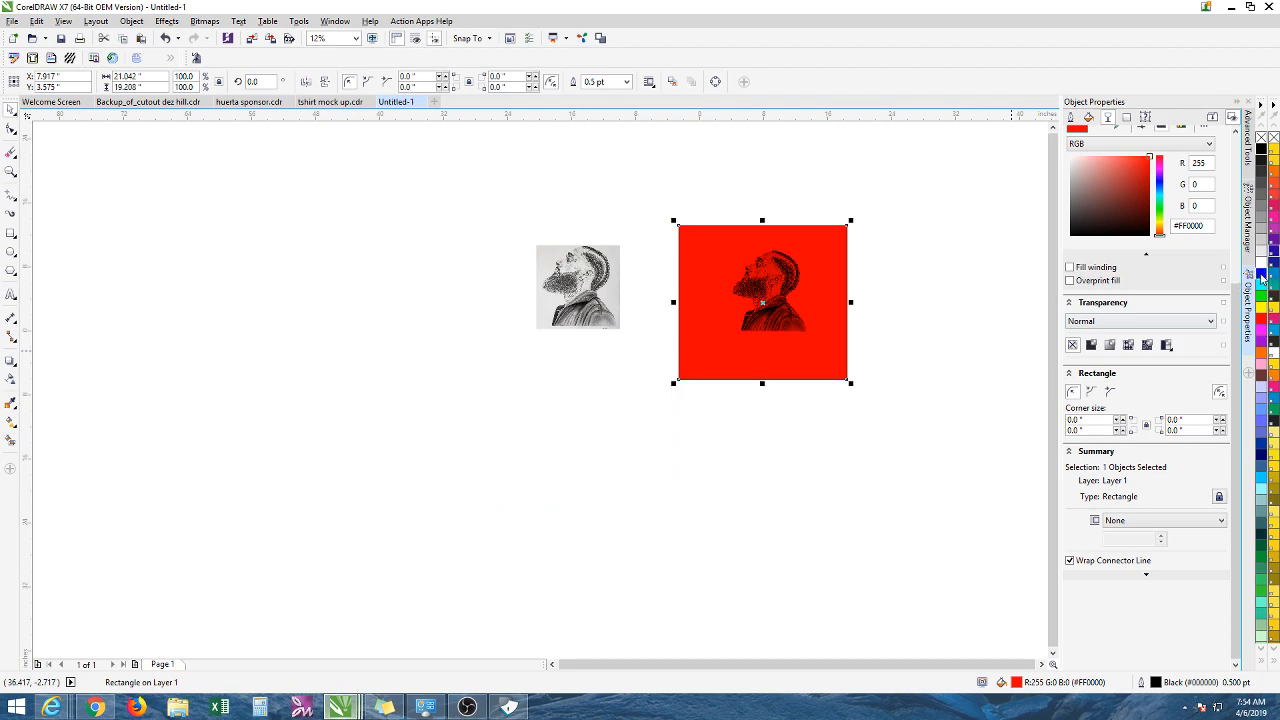
{"action": "left_click", "coordinate": [1261, 276]}
{"action": "left_click", "coordinate": [1263, 289]}
{"action": "left_click", "coordinate": [1262, 297]}
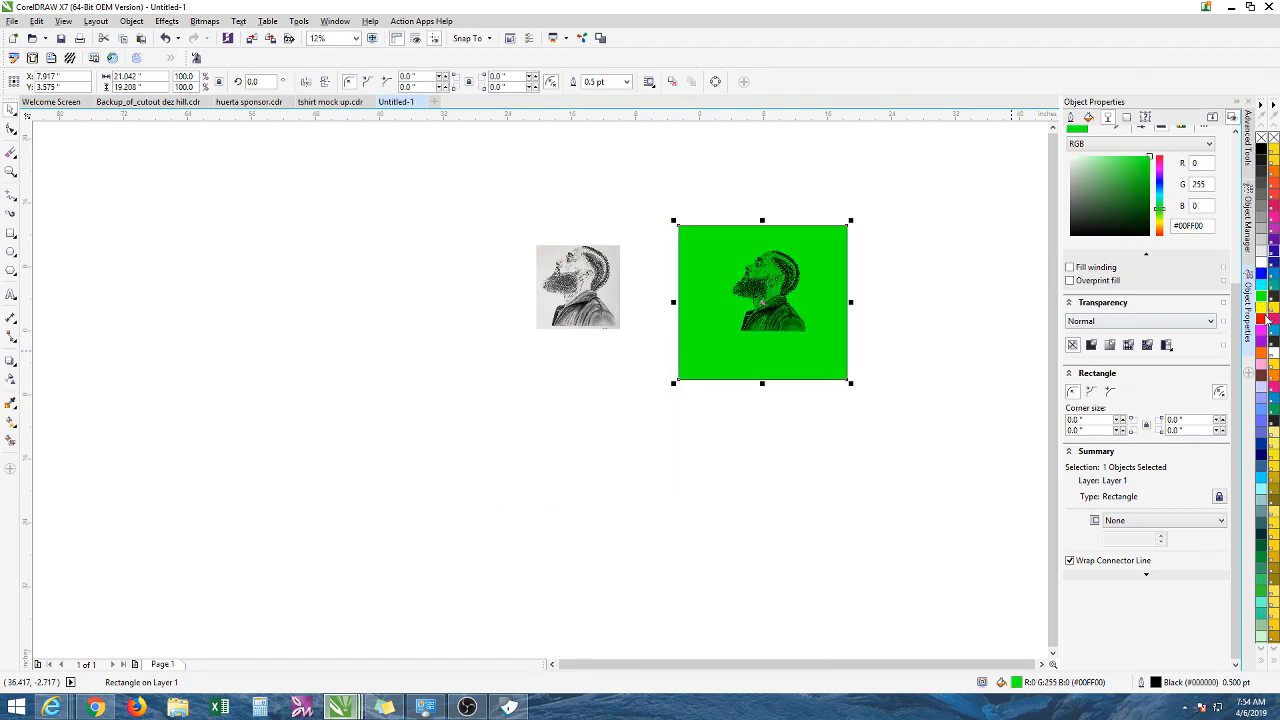
{"action": "left_click", "coordinate": [1262, 318]}
Inspect the monochrome portrait up close and move the original portrait beside it, overlapping the red rectangle's edge
{"action": "scroll", "coordinate": [834, 292], "scroll_direction": "up", "scroll_amount": 1}
{"action": "left_click", "coordinate": [758, 298]}
{"action": "scroll", "coordinate": [700, 275], "scroll_direction": "up", "scroll_amount": 2}
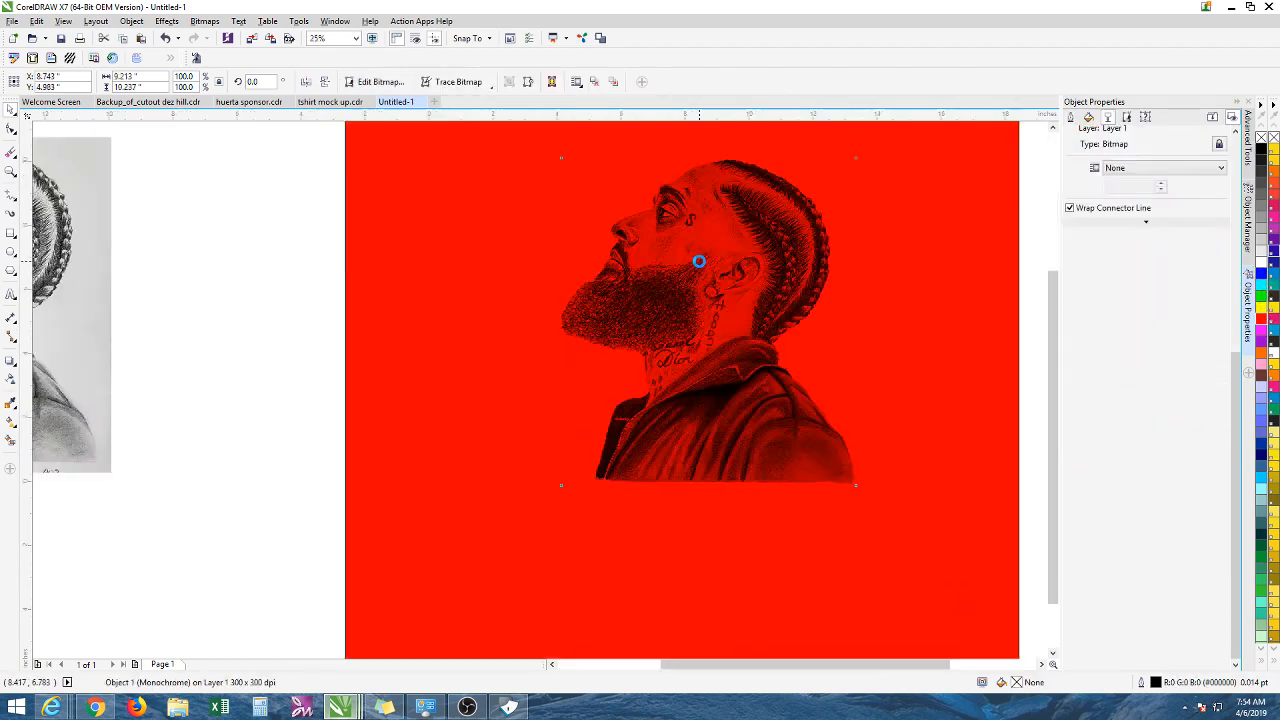
{"action": "scroll", "coordinate": [700, 275], "scroll_direction": "down", "scroll_amount": 1}
{"action": "scroll", "coordinate": [700, 282], "scroll_direction": "up", "scroll_amount": 1}
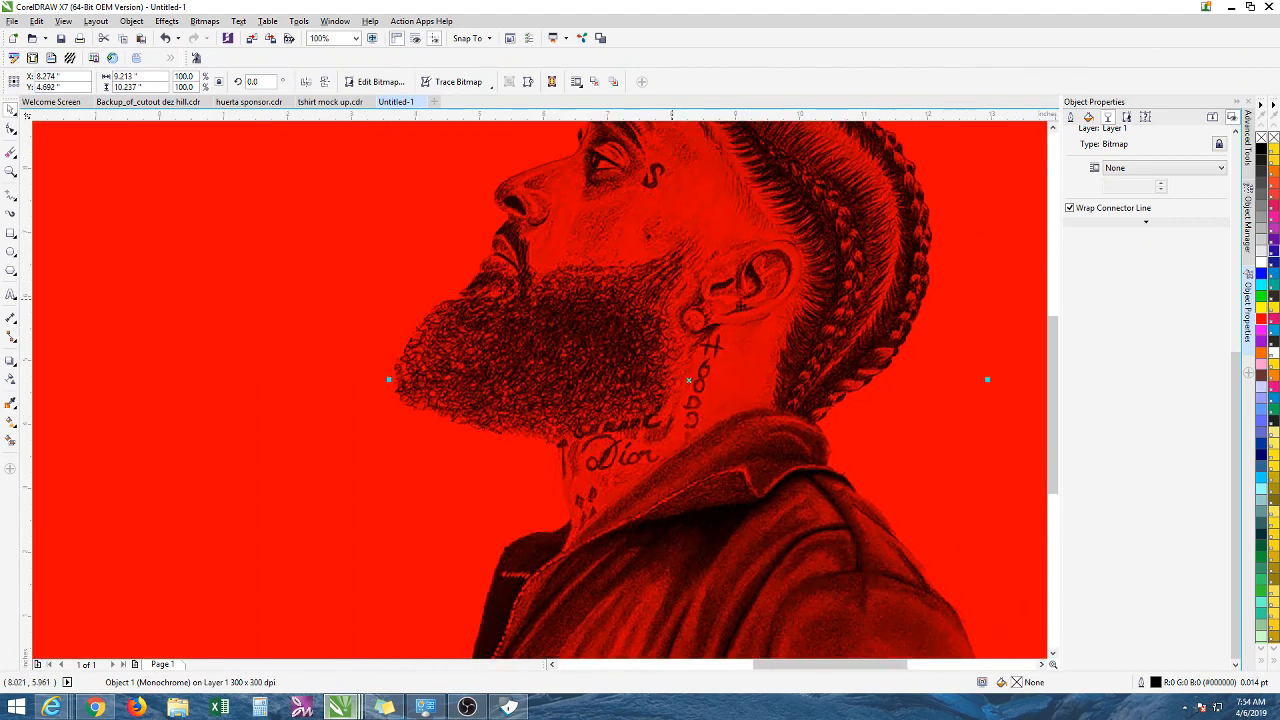
{"action": "scroll", "coordinate": [906, 306], "scroll_direction": "down", "scroll_amount": 1}
{"action": "left_click_drag", "start_coordinate": [175, 306], "coordinate": [406, 320]}
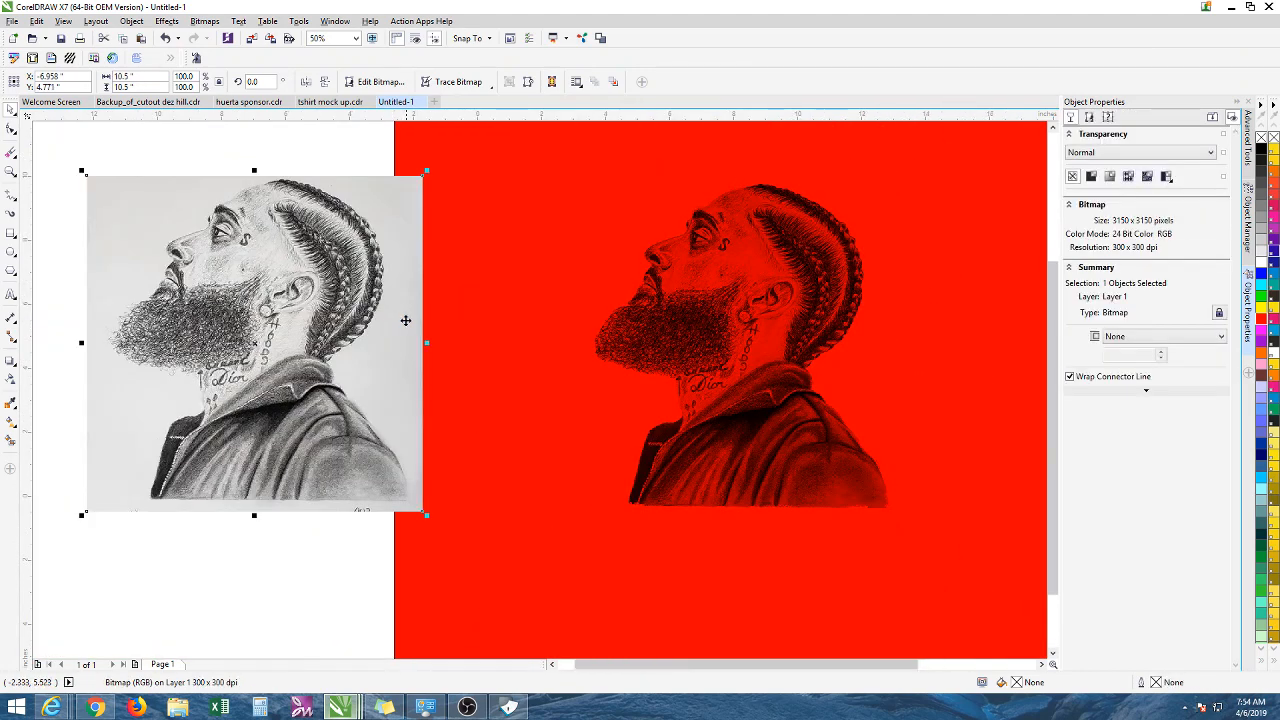
{"action": "left_click_drag", "start_coordinate": [317, 309], "coordinate": [434, 331]}
Test gray and several blue shades on the monochrome portrait, and return it to black
{"action": "left_click", "coordinate": [732, 348]}
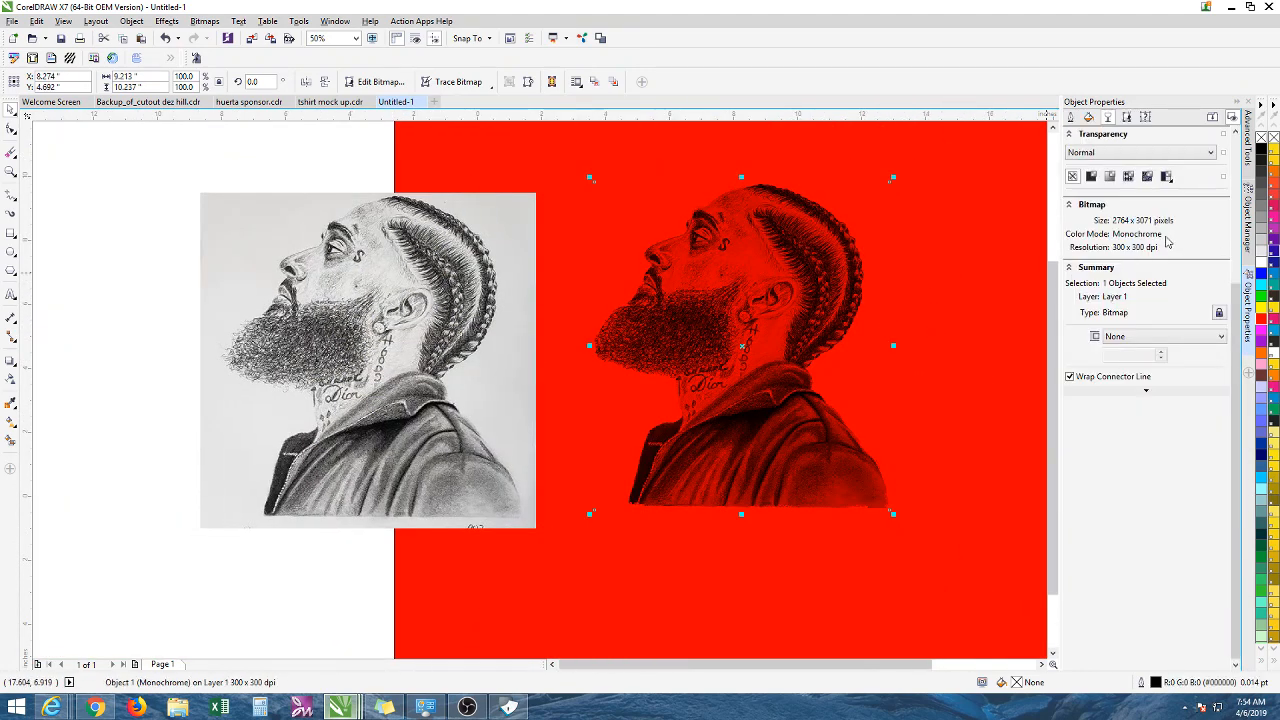
{"action": "right_click", "coordinate": [1264, 204]}
{"action": "right_click", "coordinate": [1265, 212]}
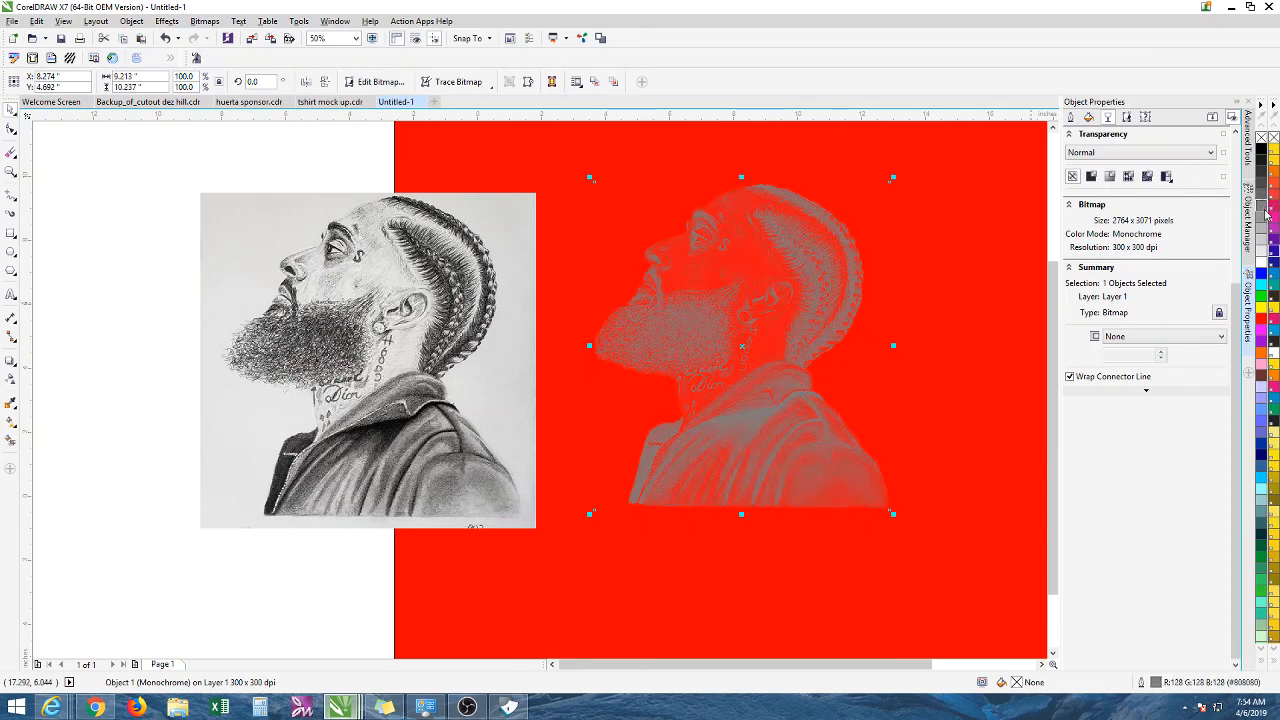
{"action": "right_click", "coordinate": [1262, 150]}
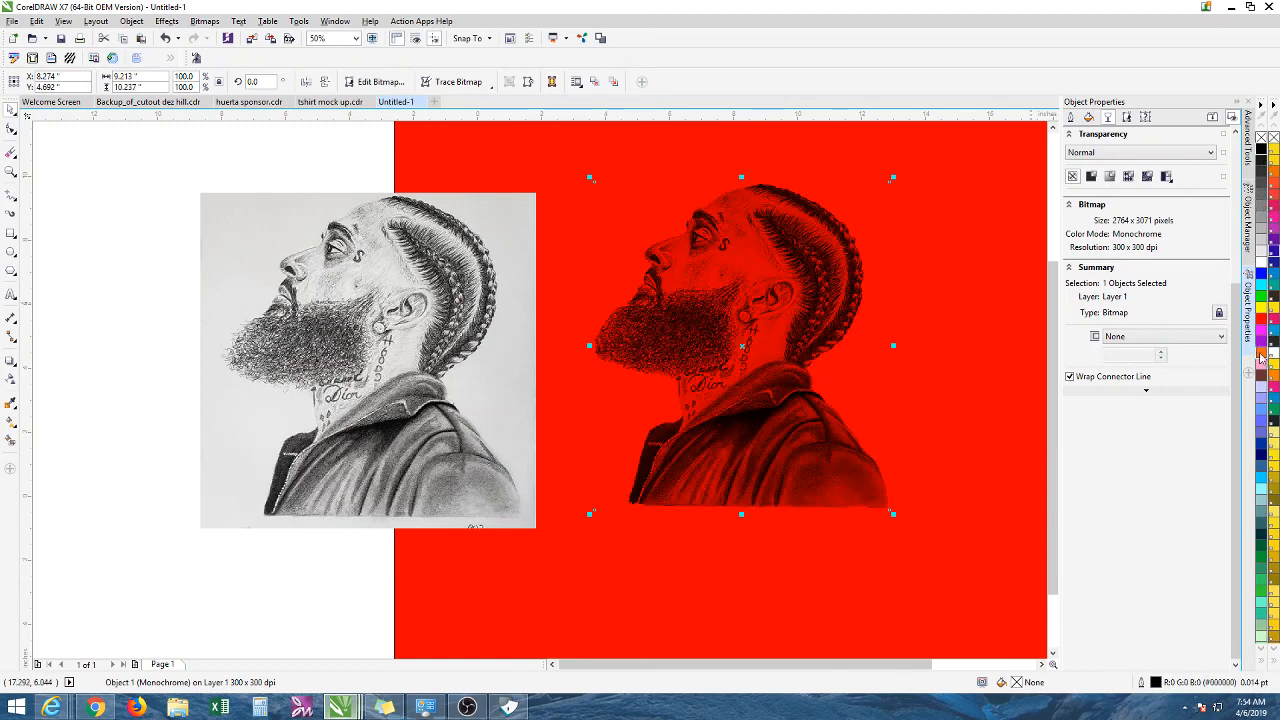
{"action": "right_click", "coordinate": [1262, 428]}
{"action": "right_click", "coordinate": [1262, 466]}
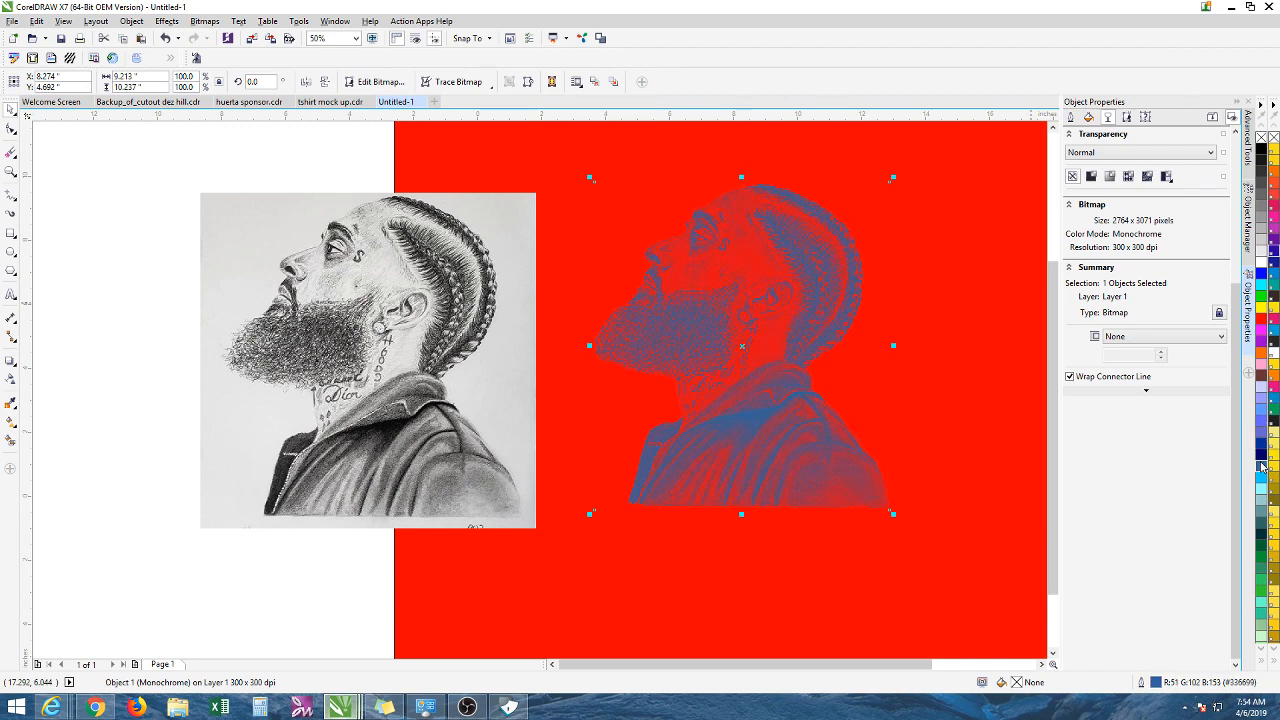
{"action": "right_click", "coordinate": [1262, 454]}
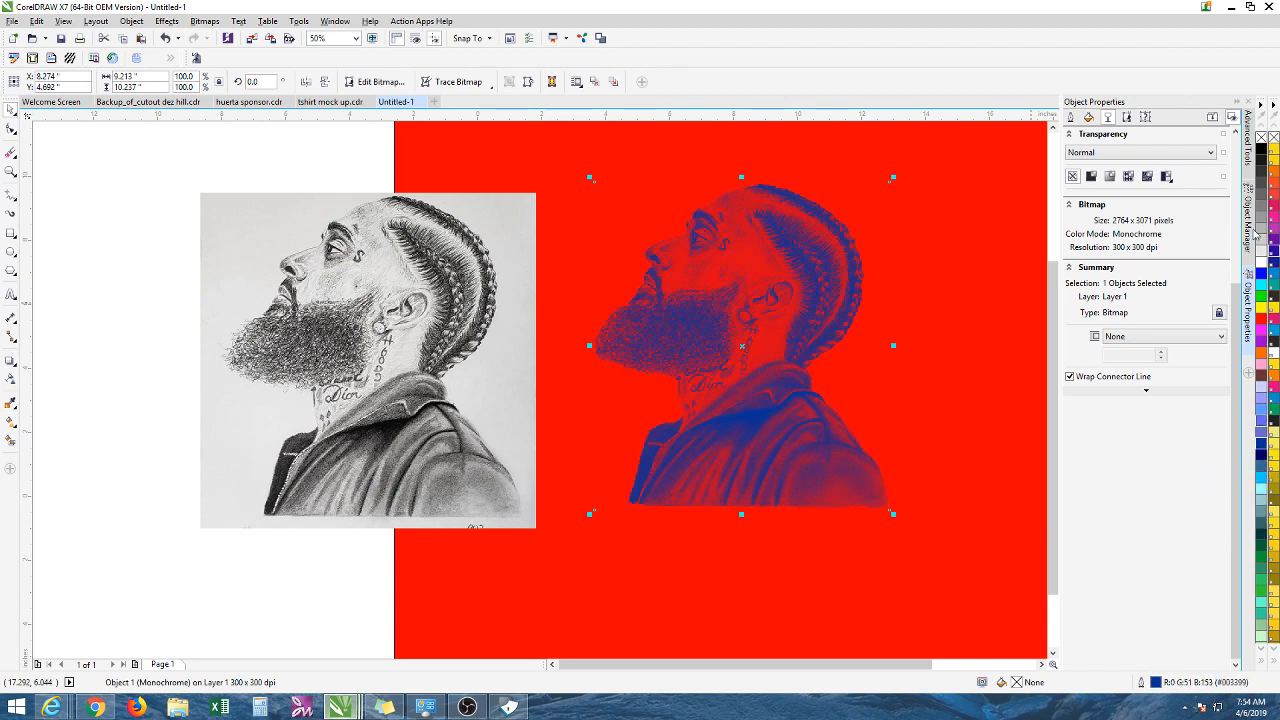
{"action": "right_click", "coordinate": [1262, 148]}
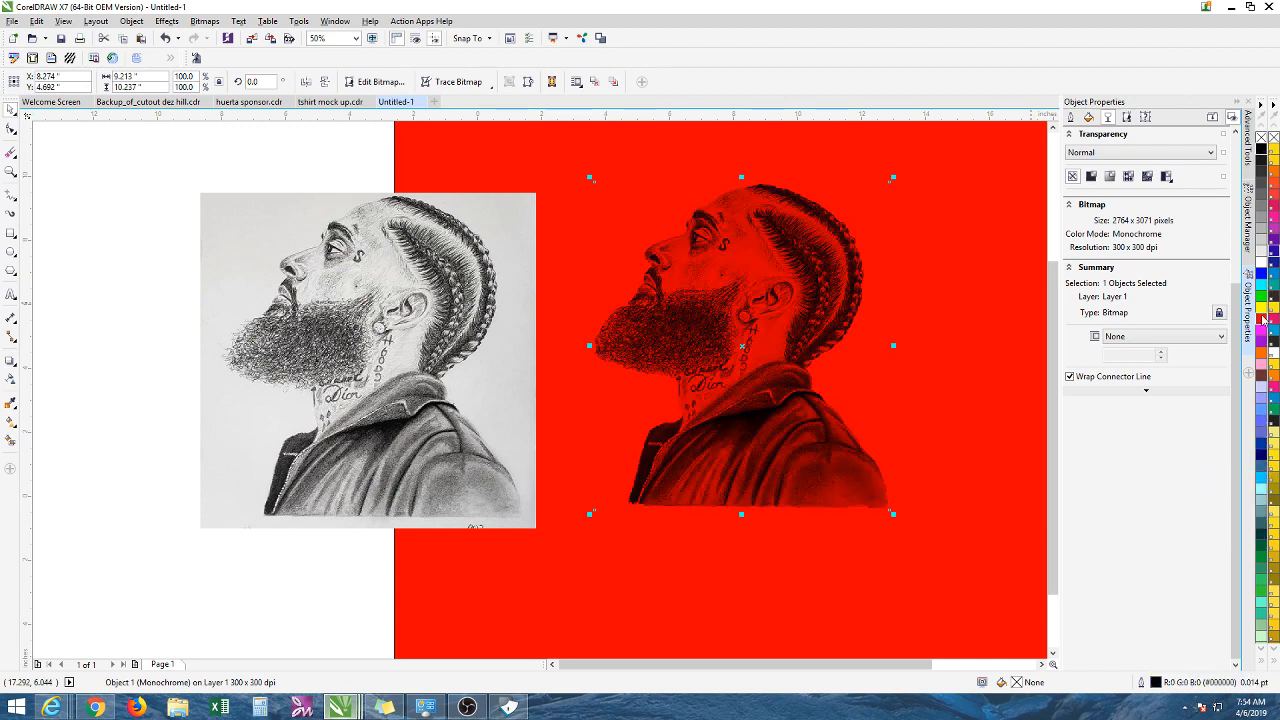
Recolor the monochrome portrait red and fill its background rectangle with PANTONE orange to compare it with the original
{"action": "right_click", "coordinate": [1262, 318]}
{"action": "left_click", "coordinate": [953, 221]}
{"action": "left_click", "coordinate": [1268, 172]}
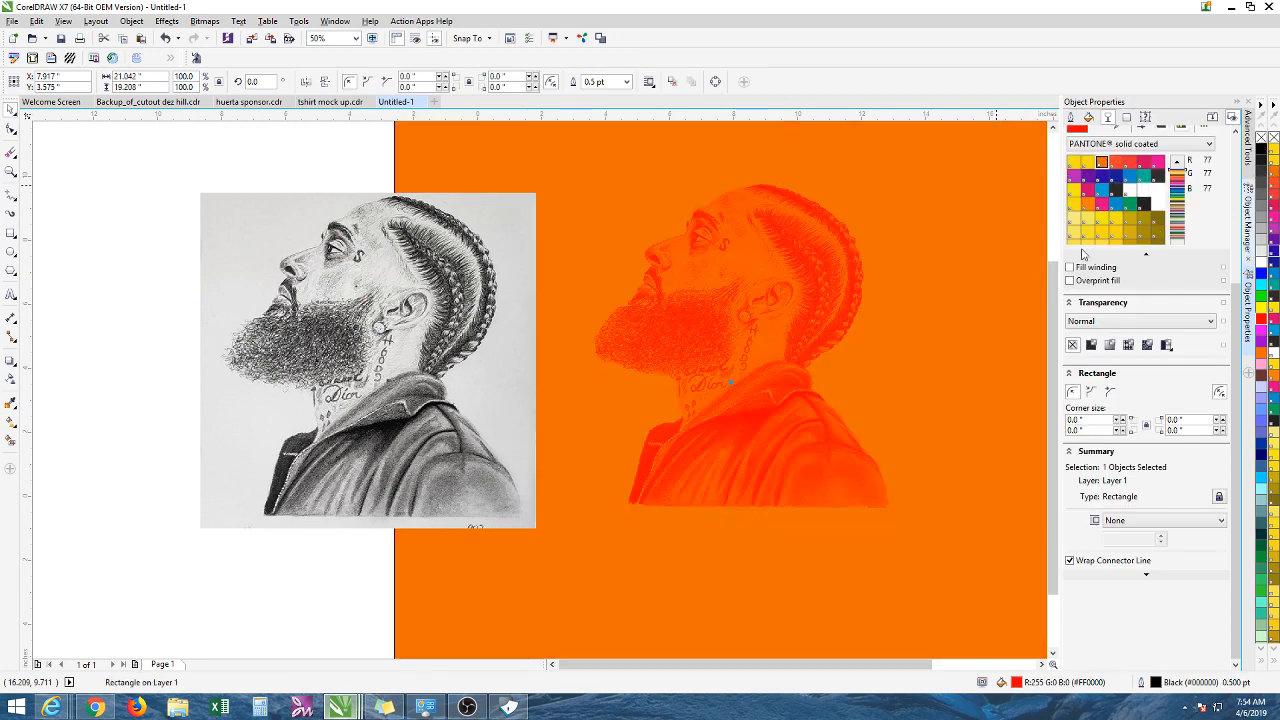
{"action": "scroll", "coordinate": [842, 290], "scroll_direction": "down", "scroll_amount": 1}
{"action": "left_click", "coordinate": [629, 293]}
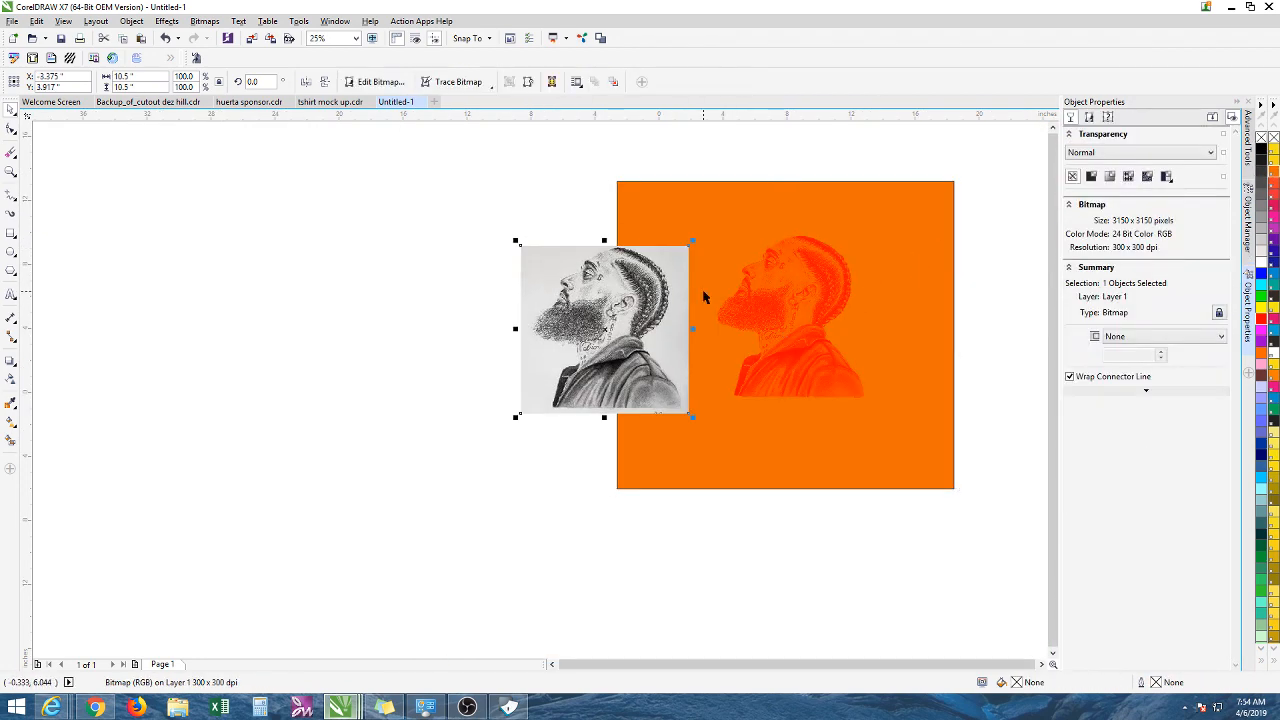
{"action": "scroll", "coordinate": [777, 286], "scroll_direction": "up", "scroll_amount": 1}
{"action": "left_click", "coordinate": [777, 297]}
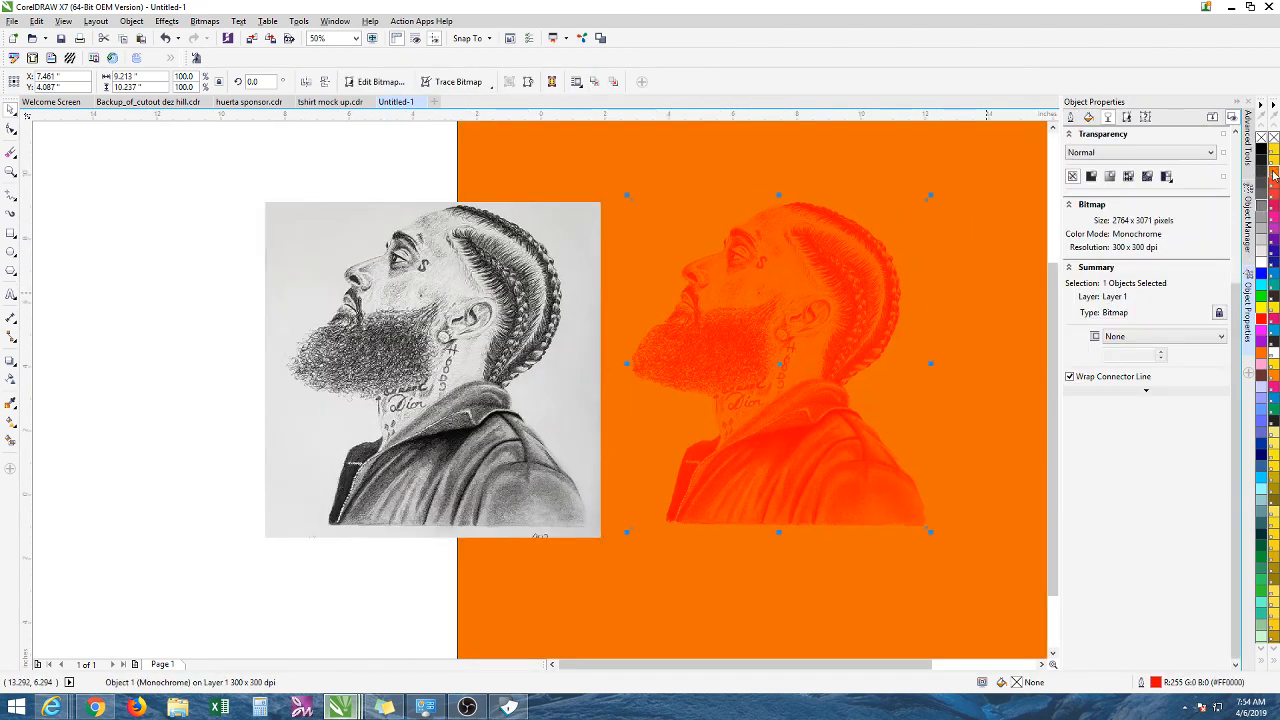
Fill the background rectangle with light gray and recolor the monochrome portrait black
{"action": "left_click", "coordinate": [1000, 143]}
{"action": "left_click", "coordinate": [1262, 242]}
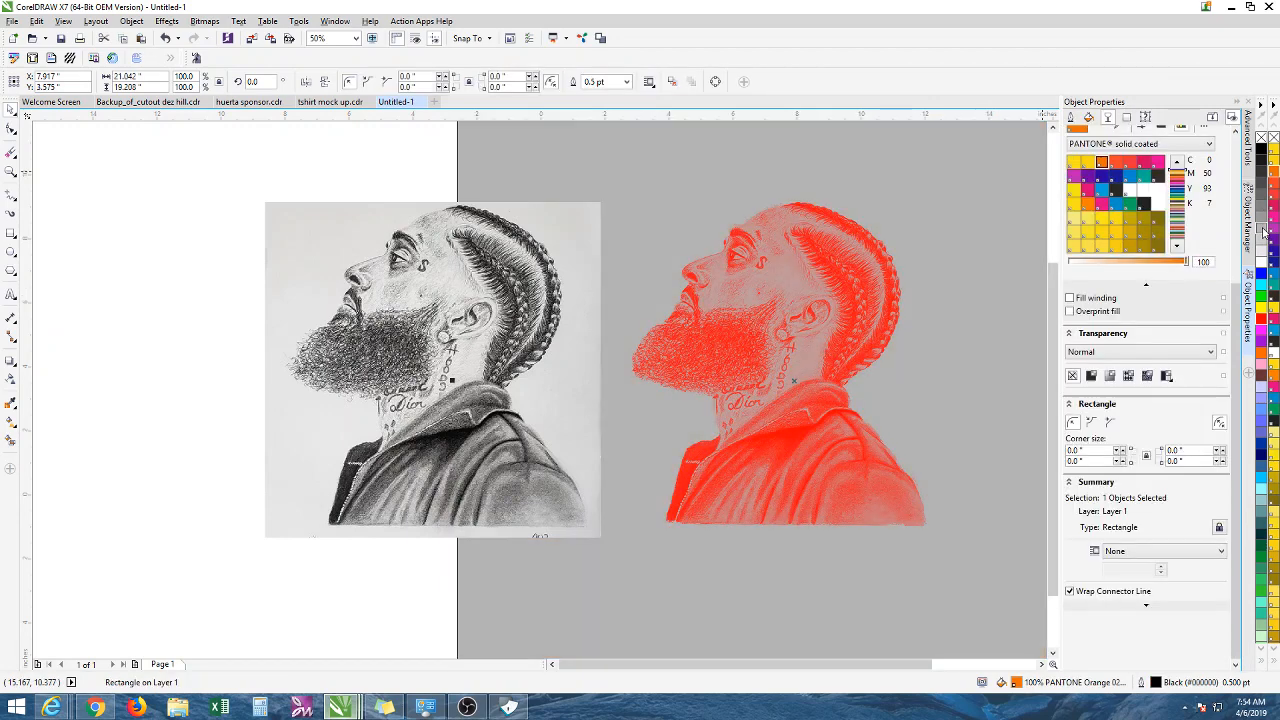
{"action": "left_click", "coordinate": [850, 349]}
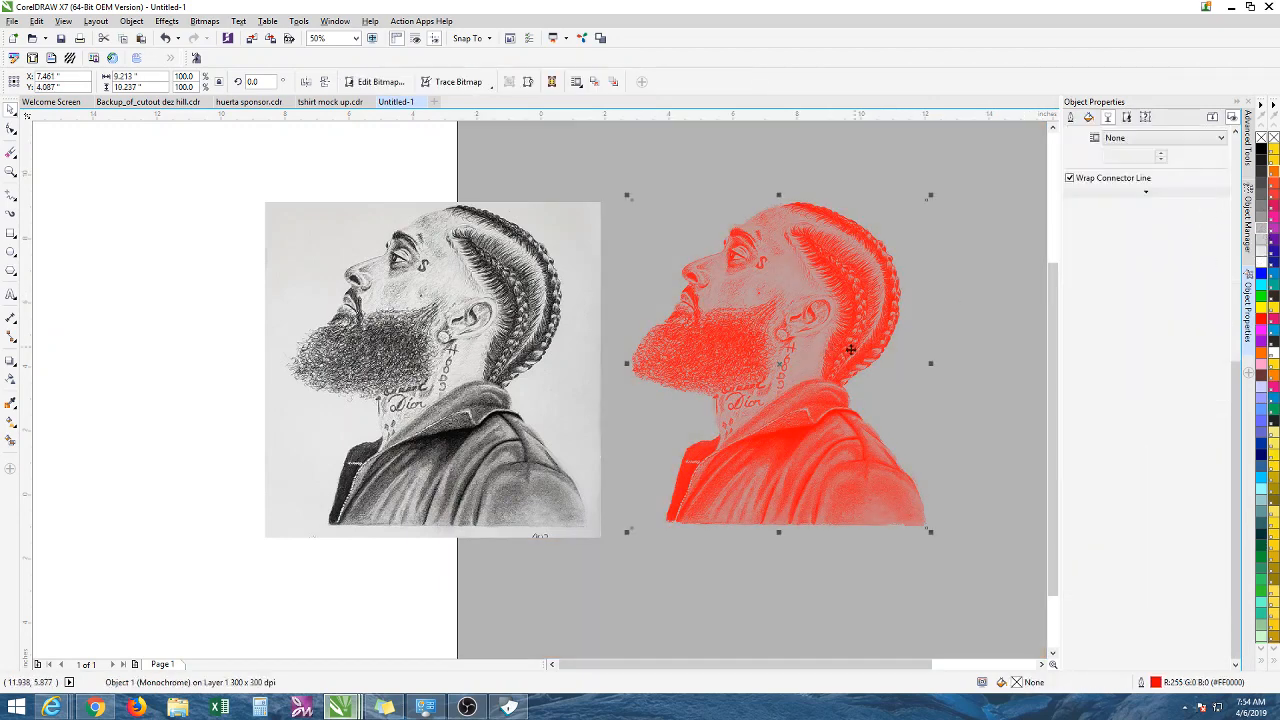
{"action": "left_click", "coordinate": [1262, 152]}
Move the original portrait clear of the gray rectangle and enlarge the monochrome portrait to about 12.8 by 14.2 inches
{"action": "left_click_drag", "start_coordinate": [413, 332], "coordinate": [182, 332]}
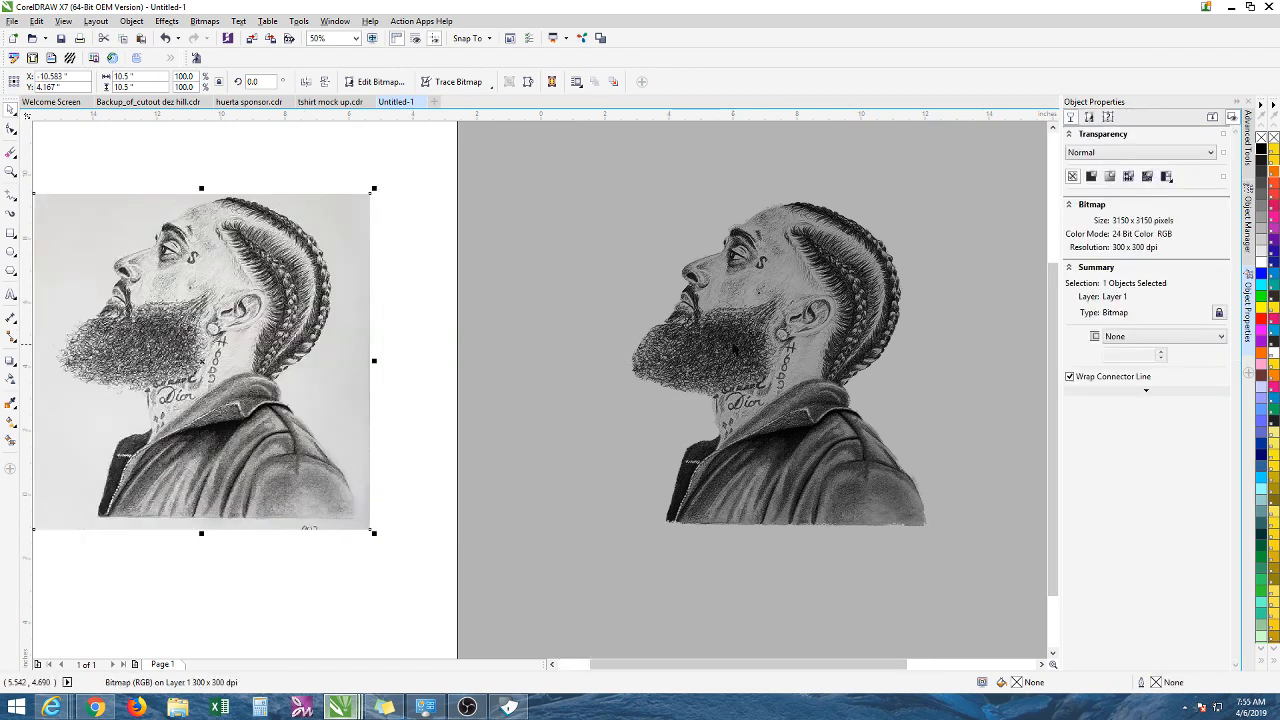
{"action": "scroll", "coordinate": [718, 338], "scroll_direction": "down", "scroll_amount": 2}
{"action": "left_click", "coordinate": [718, 338]}
{"action": "left_click_drag", "start_coordinate": [718, 338], "coordinate": [668, 308]}
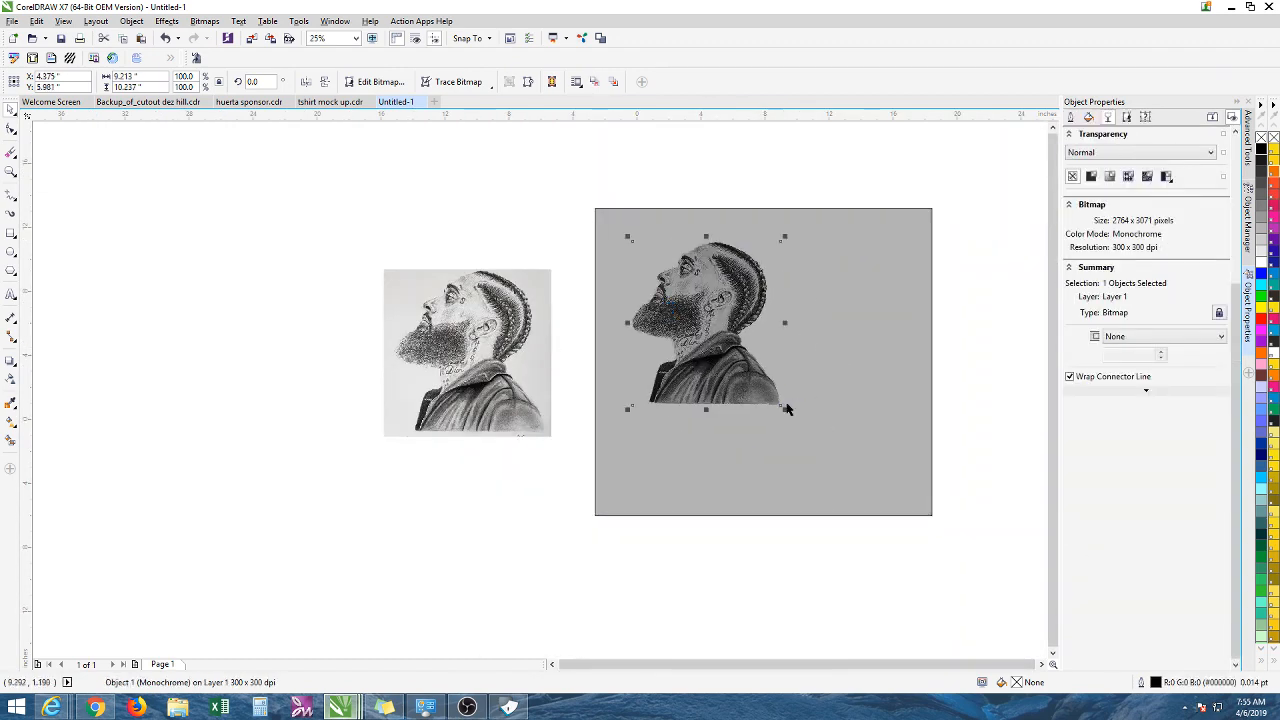
{"action": "left_click_drag", "start_coordinate": [785, 408], "coordinate": [865, 472]}
{"action": "left_click", "coordinate": [11, 295]}
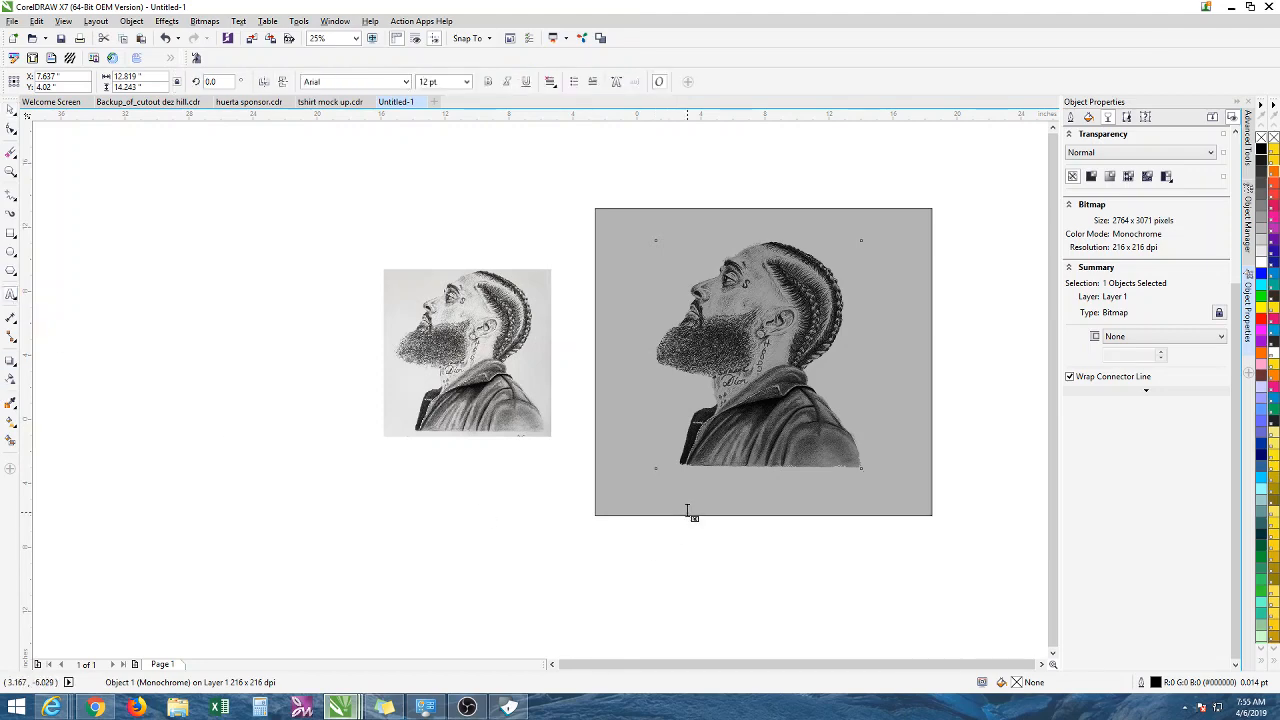
{"action": "left_click", "coordinate": [687, 511]}
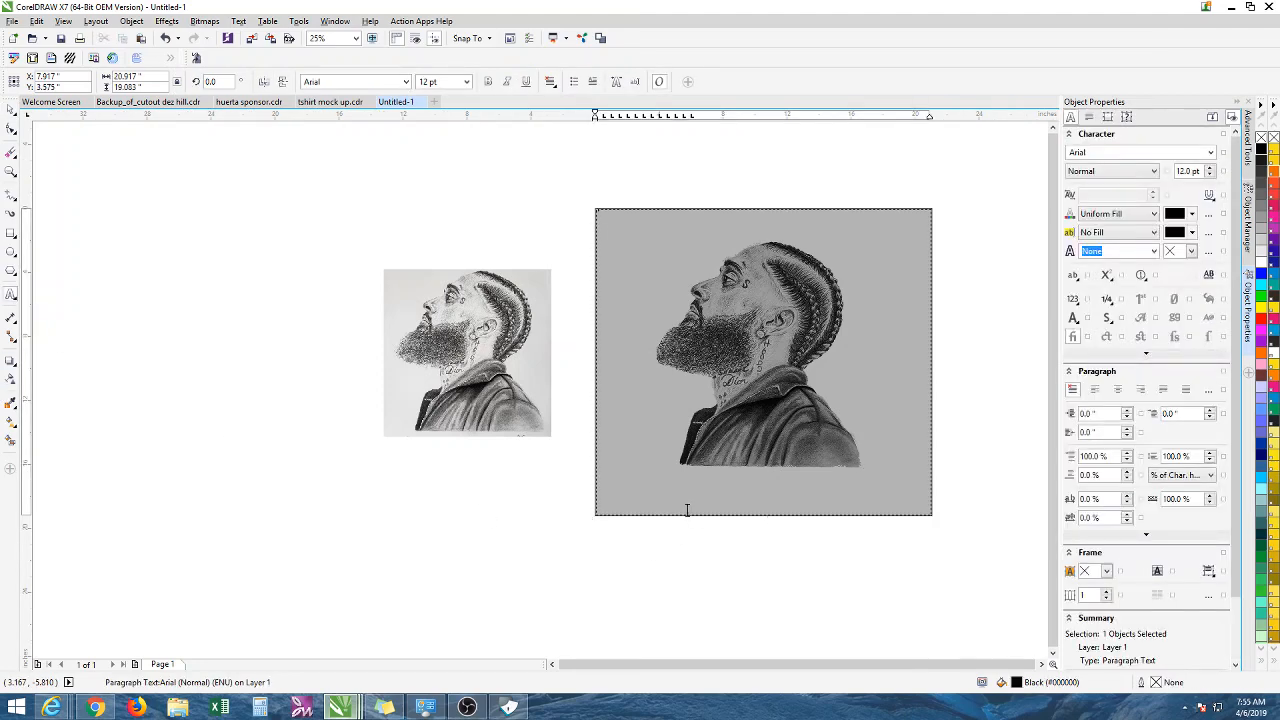
{"action": "right_click", "coordinate": [687, 511]}
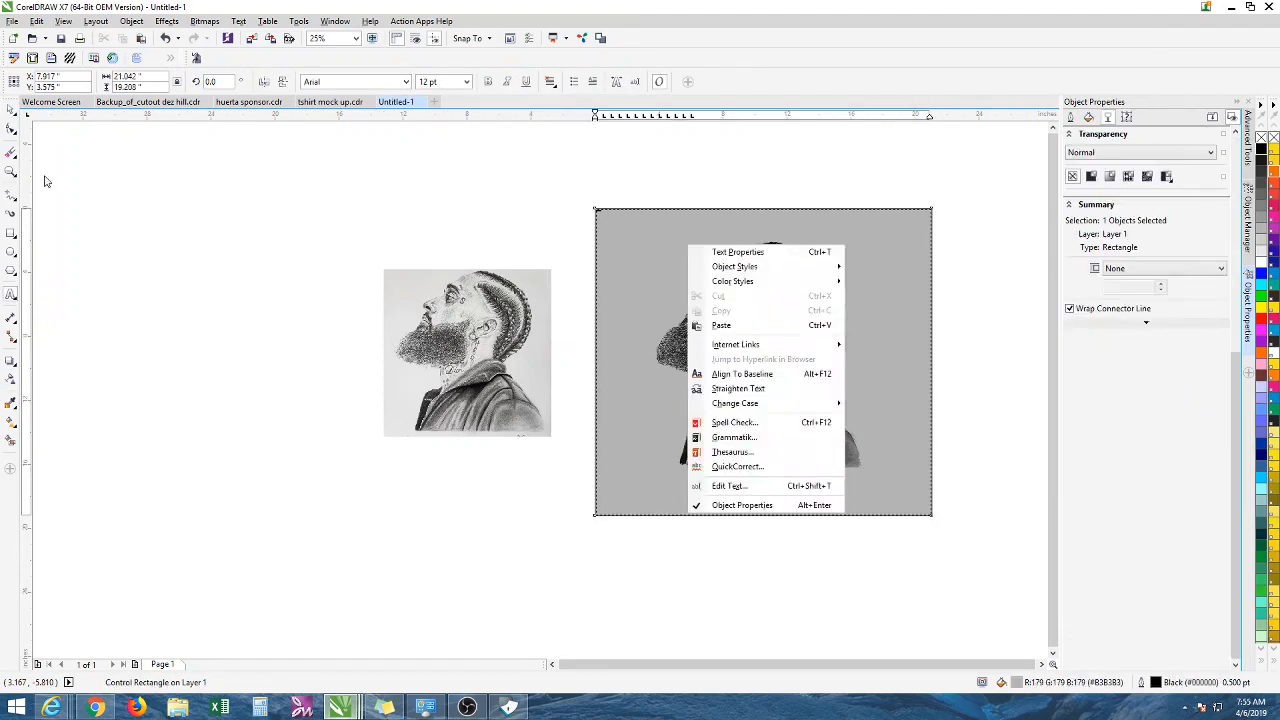
{"action": "left_click", "coordinate": [8, 110]}
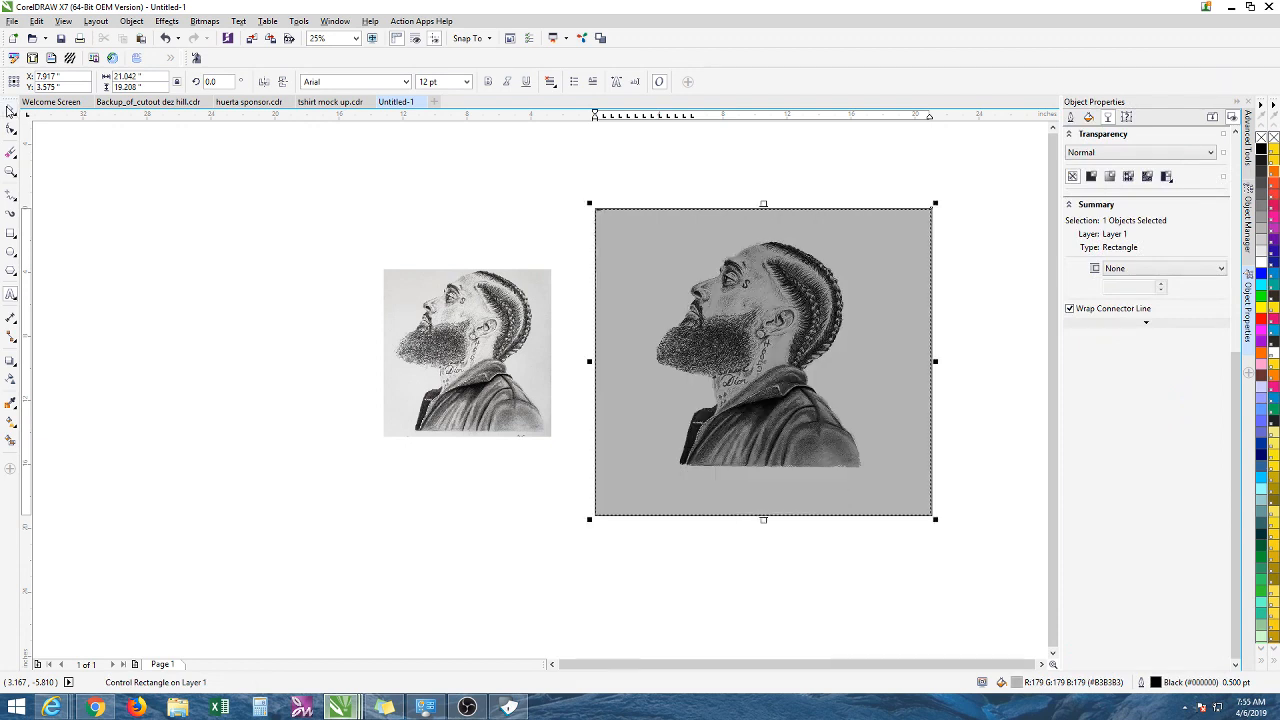
Add artistic text reading "hUSSLLE 2019" below the gray rectangle
{"action": "left_click", "coordinate": [12, 295]}
{"action": "left_click", "coordinate": [590, 565]}
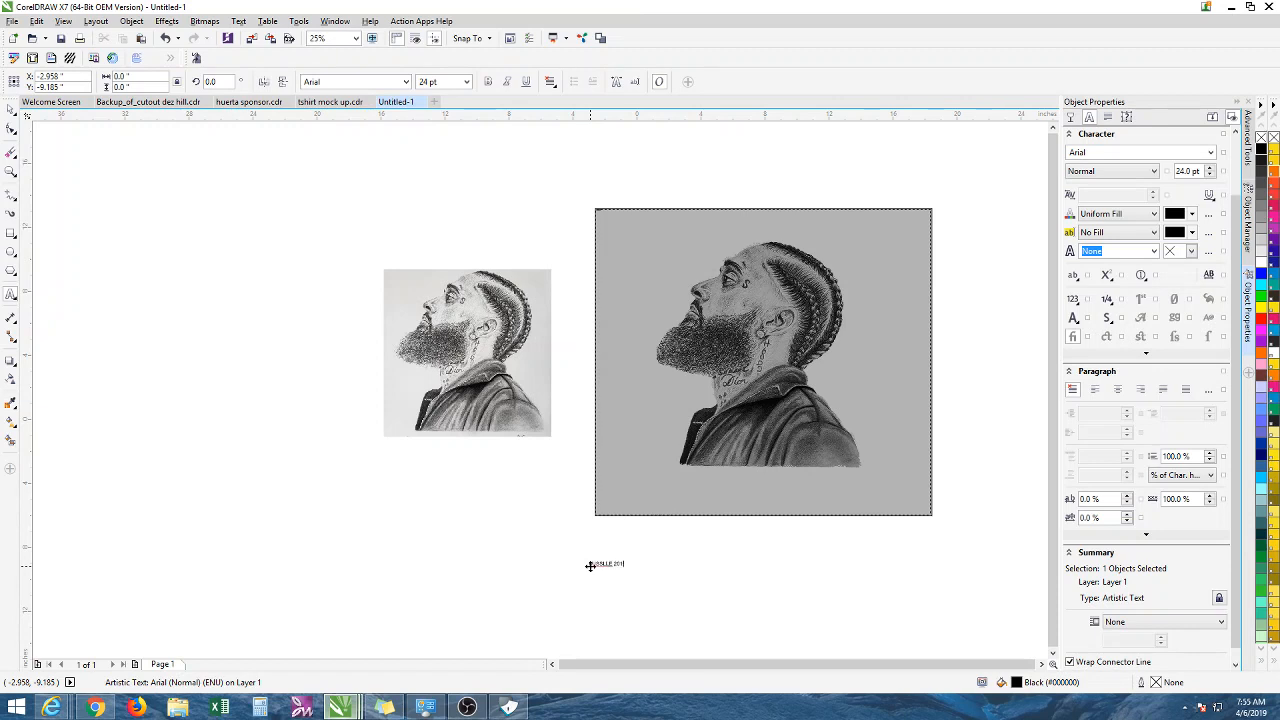
{"action": "left_click", "coordinate": [590, 566]}
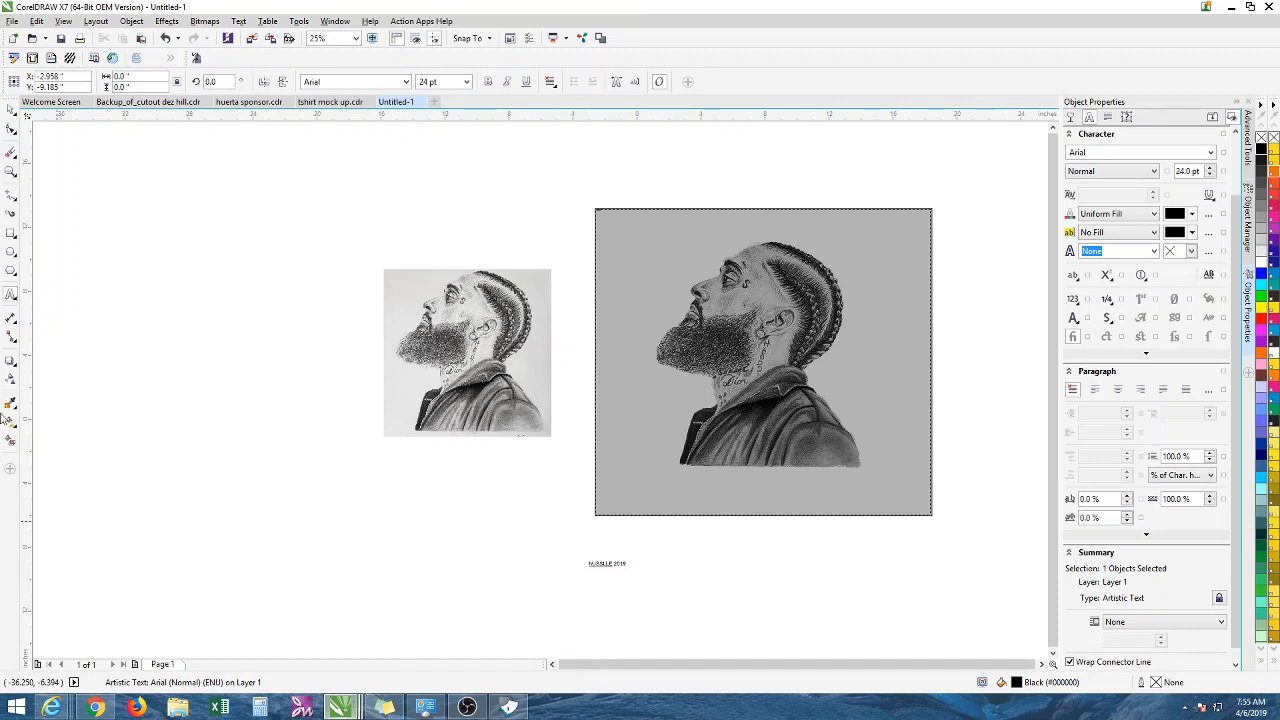
Enlarge the "hUSSLLE 2019" text to about 201 pt and set its font to Impact
{"action": "left_click", "coordinate": [8, 113]}
{"action": "left_click", "coordinate": [607, 572]}
{"action": "left_click", "coordinate": [614, 566]}
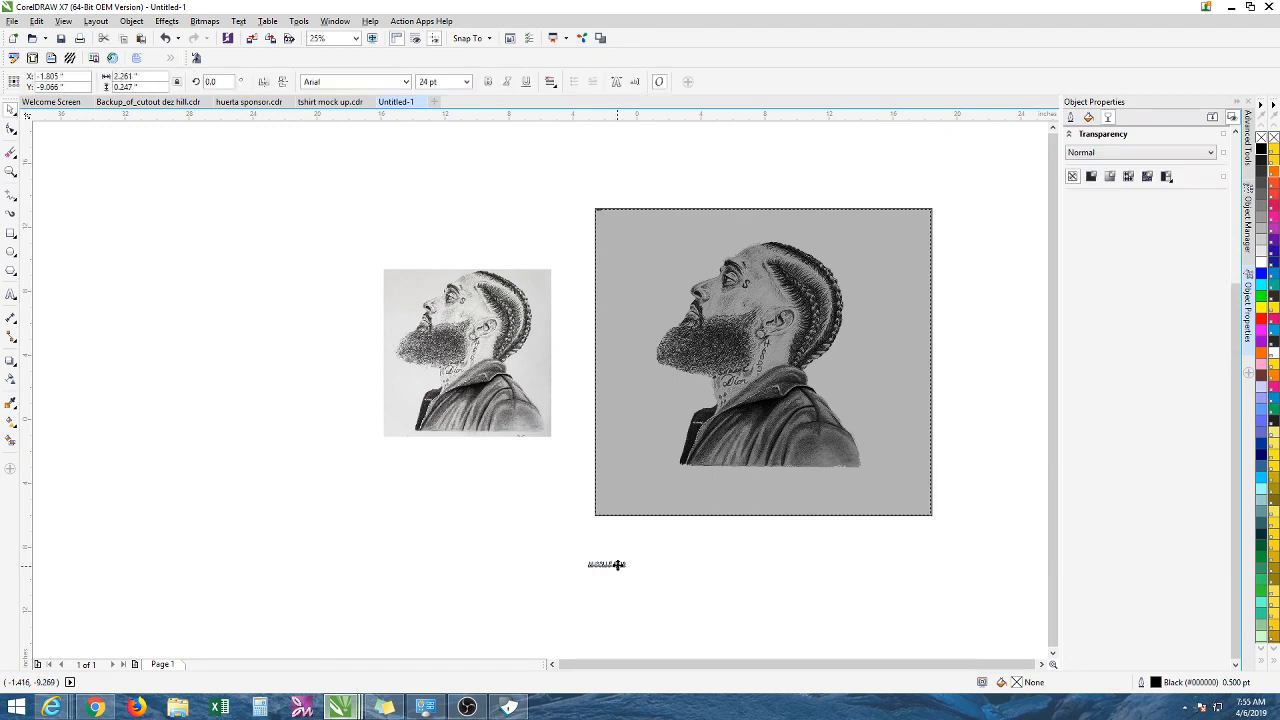
{"action": "left_click", "coordinate": [626, 566]}
{"action": "left_click", "coordinate": [626, 566]}
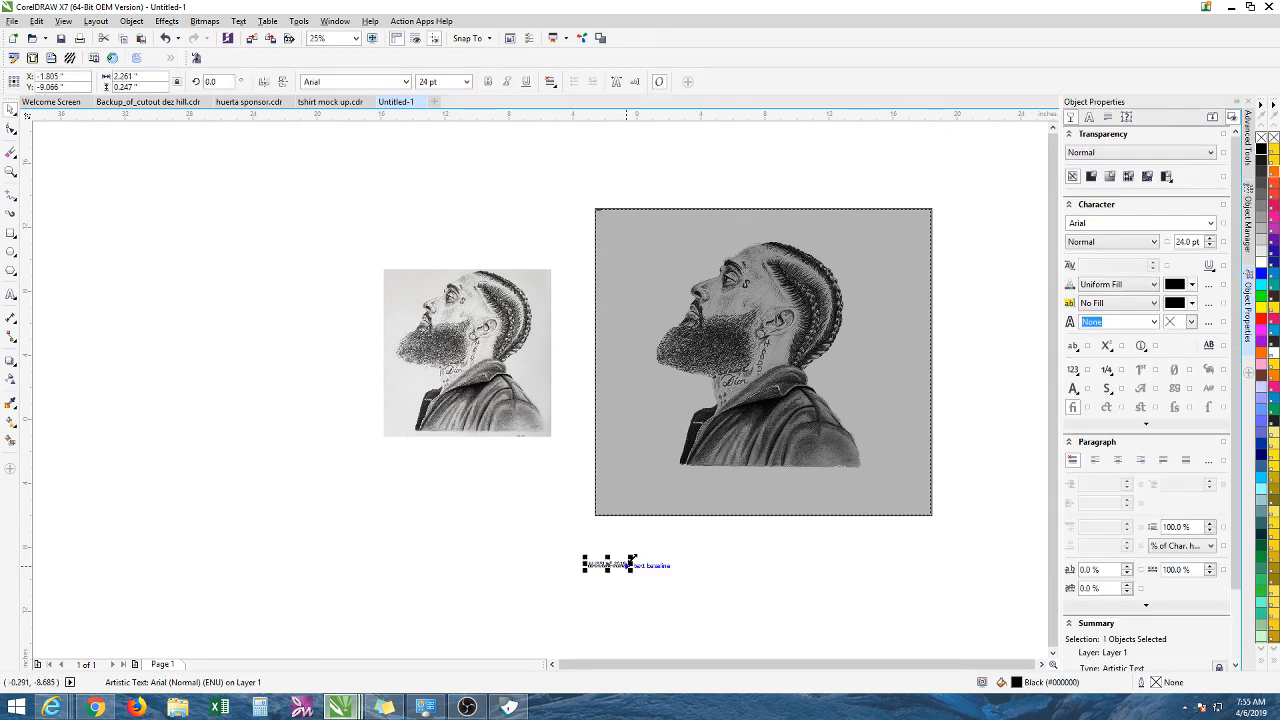
{"action": "left_click_drag", "start_coordinate": [632, 559], "coordinate": [897, 426]}
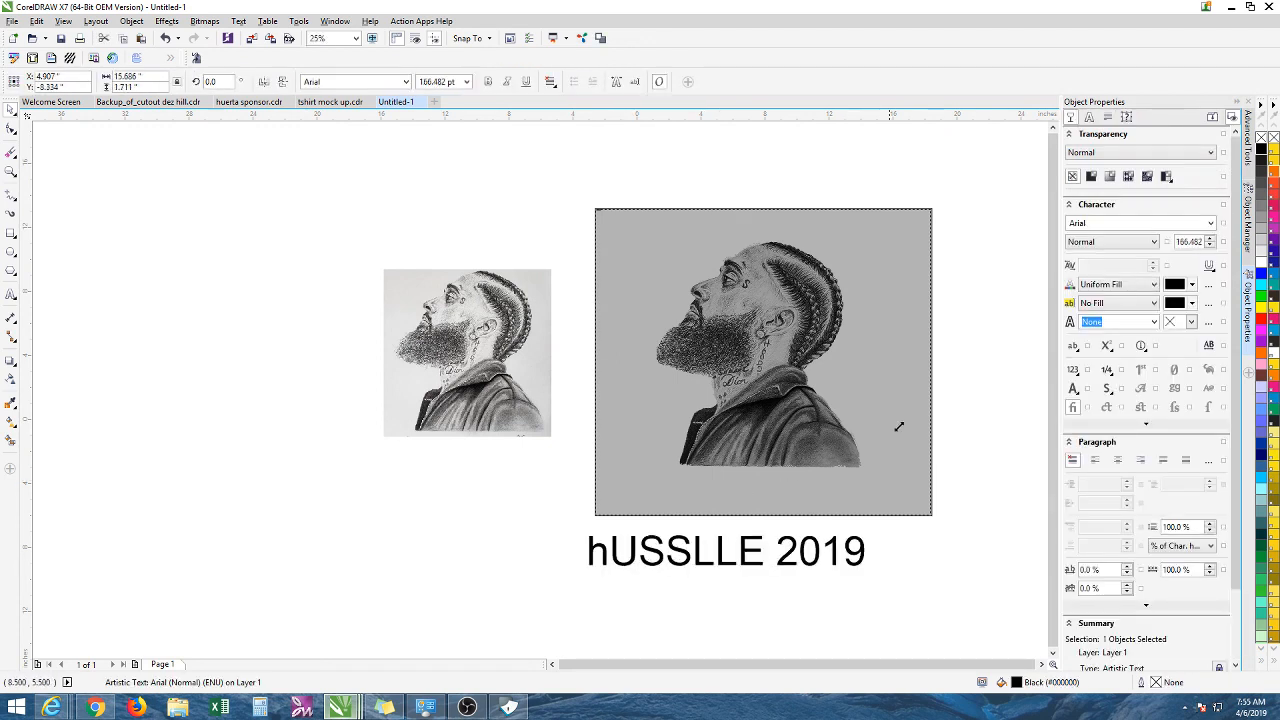
{"action": "left_click", "coordinate": [405, 82]}
{"action": "left_click", "coordinate": [342, 140]}
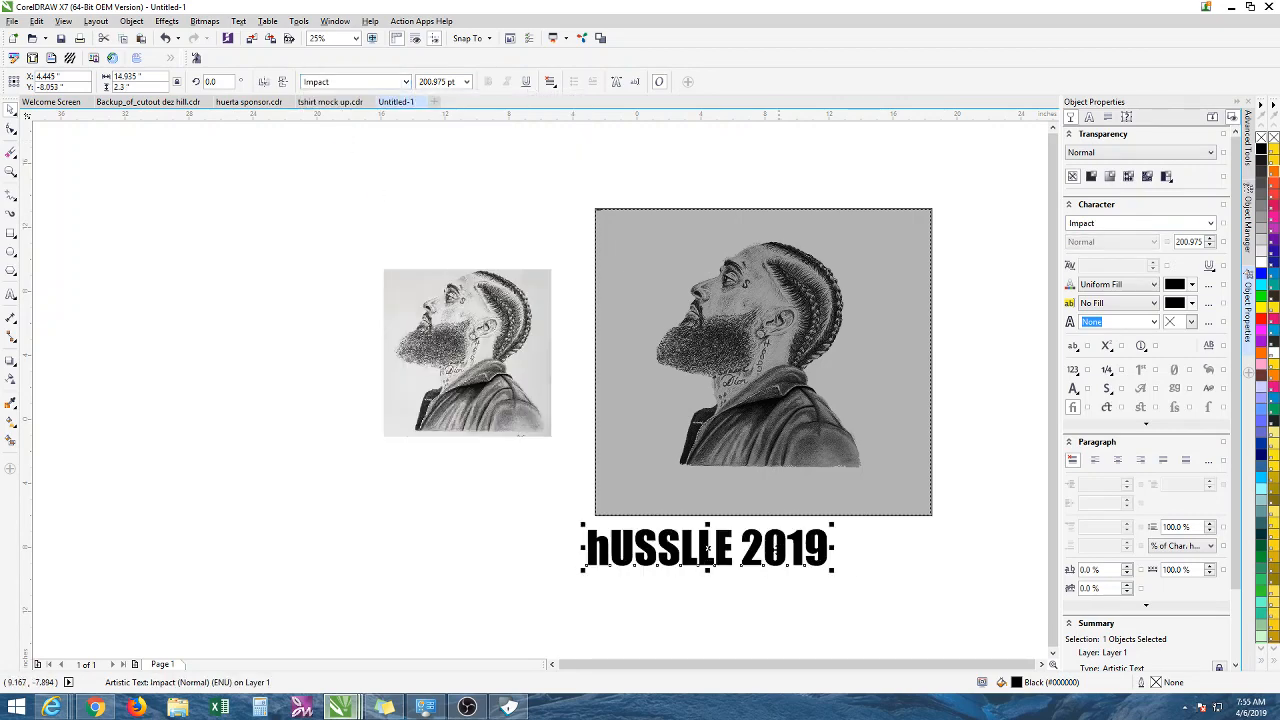
Move the caption onto the gray rectangle just below the portrait and correct its wording to "HUSSLE 2019"
{"action": "left_click_drag", "start_coordinate": [762, 548], "coordinate": [810, 493]}
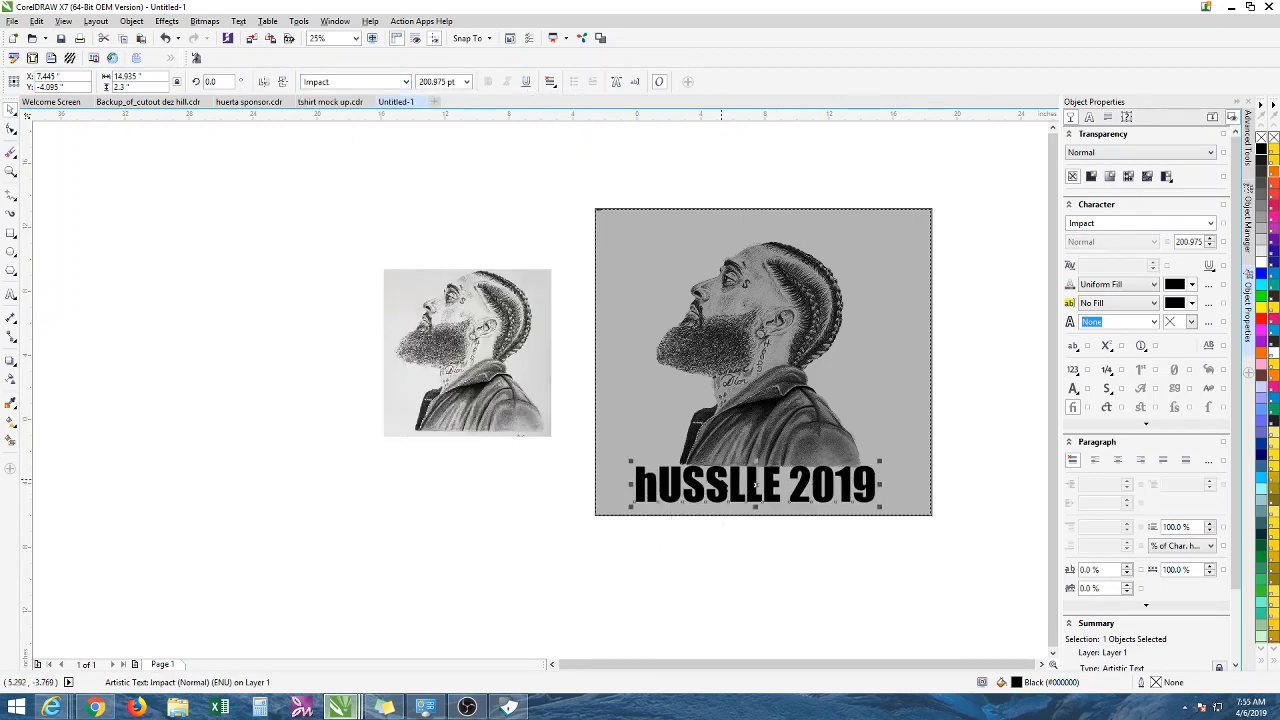
{"action": "double_click", "coordinate": [655, 488]}
{"action": "key", "text": "BackSpace"}
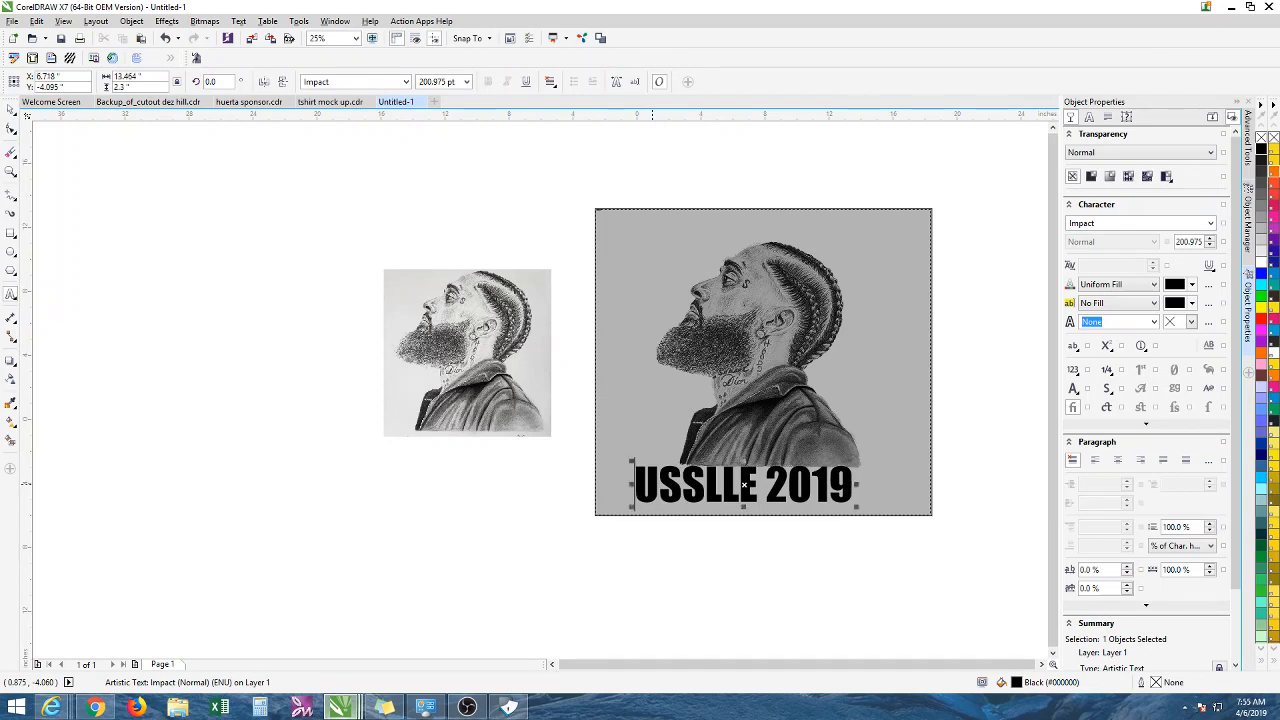
{"action": "type", "text": "h"}
{"action": "key", "text": "BackSpace"}
{"action": "type", "text": "H"}
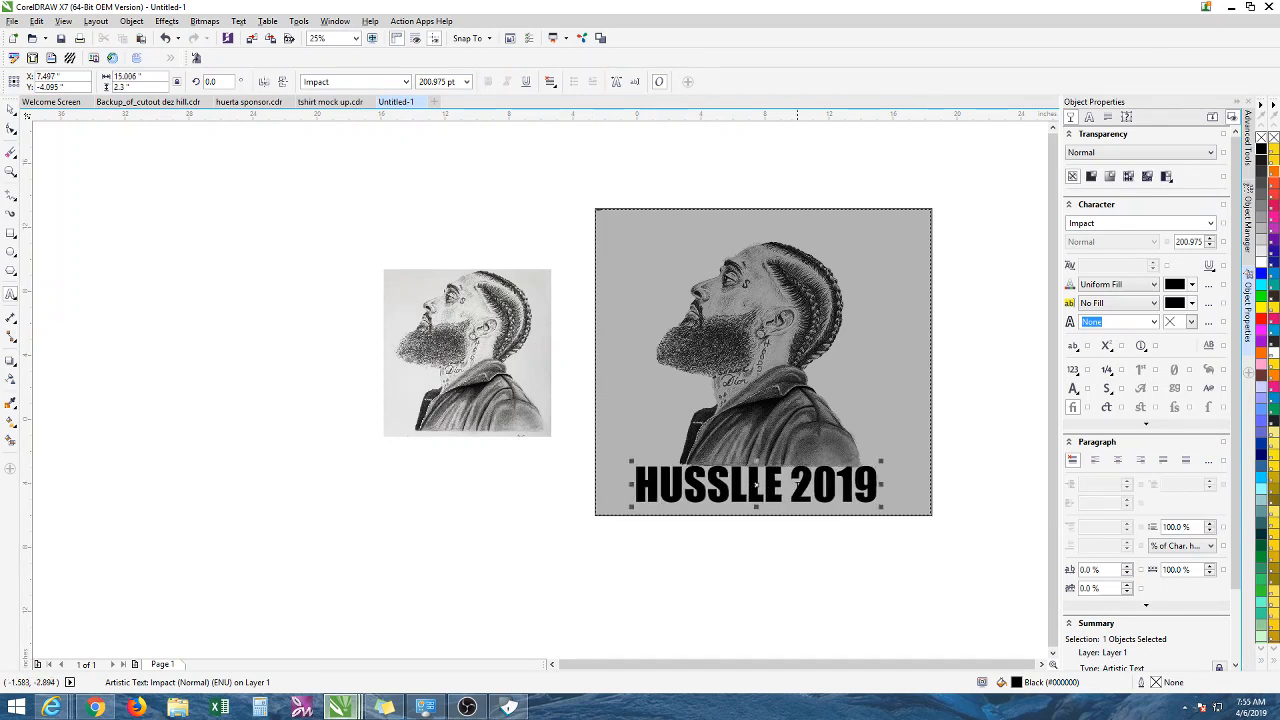
{"action": "key", "text": "BackSpace"}
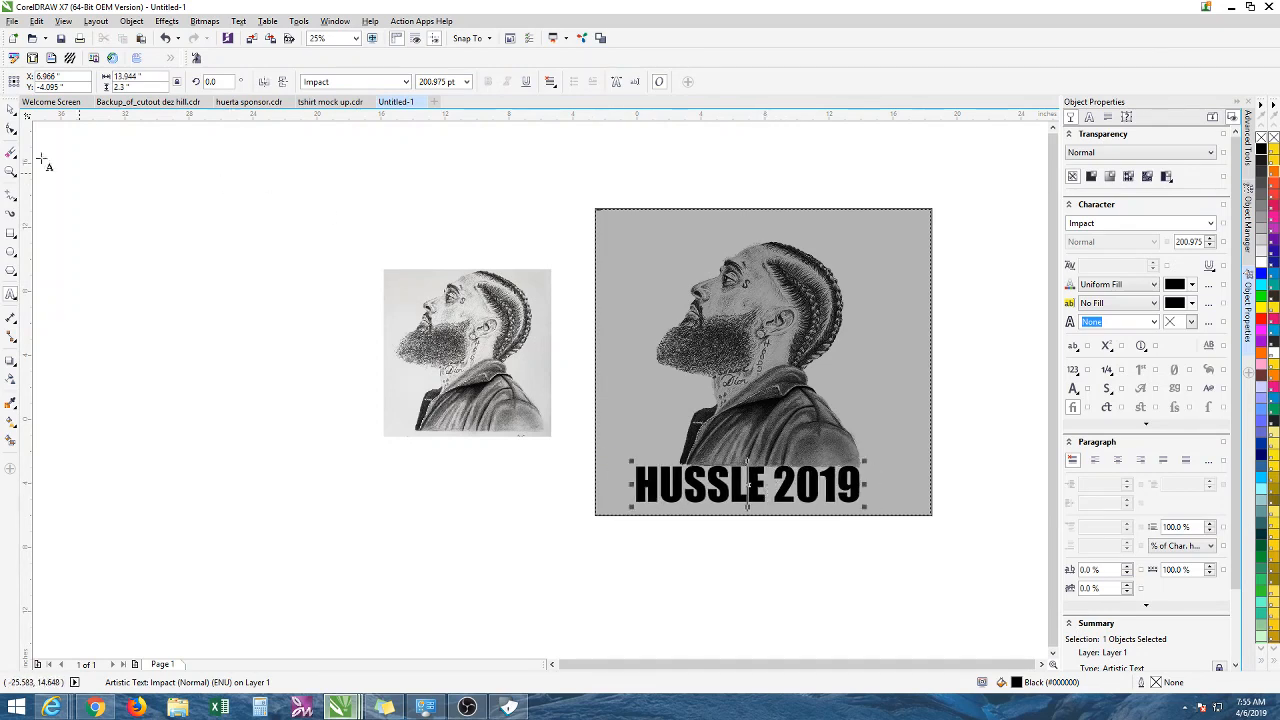
Shift the "HUSSLE 2019" caption slightly right and up to sit centered against the portrait's lower edge
{"action": "left_click", "coordinate": [10, 110]}
{"action": "left_click", "coordinate": [306, 178]}
{"action": "mouse_move", "coordinate": [760, 482]}
{"action": "left_mouse_down"}
{"action": "mouse_move", "coordinate": [766, 396]}
{"action": "mouse_move", "coordinate": [772, 480]}
{"action": "left_mouse_up"}
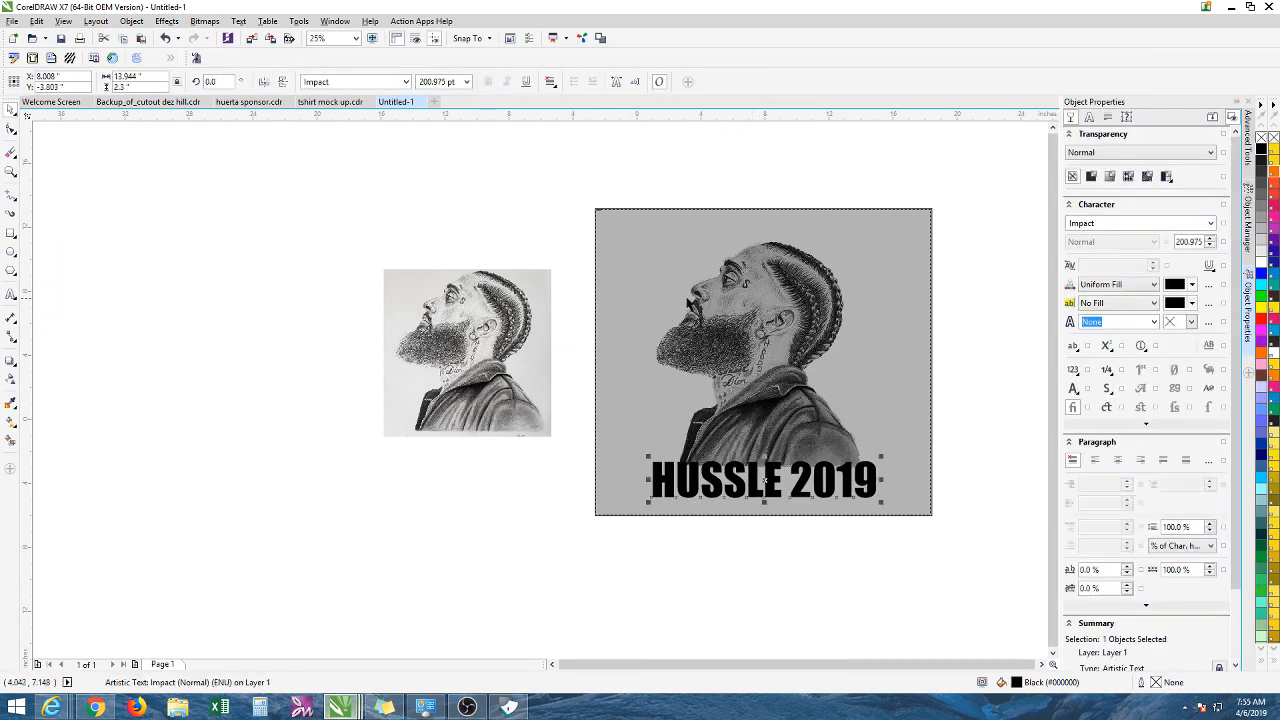
Move the gray background rectangle about 3.5 inches to the left and remove its outline
{"action": "left_click_drag", "start_coordinate": [697, 209], "coordinate": [636, 216]}
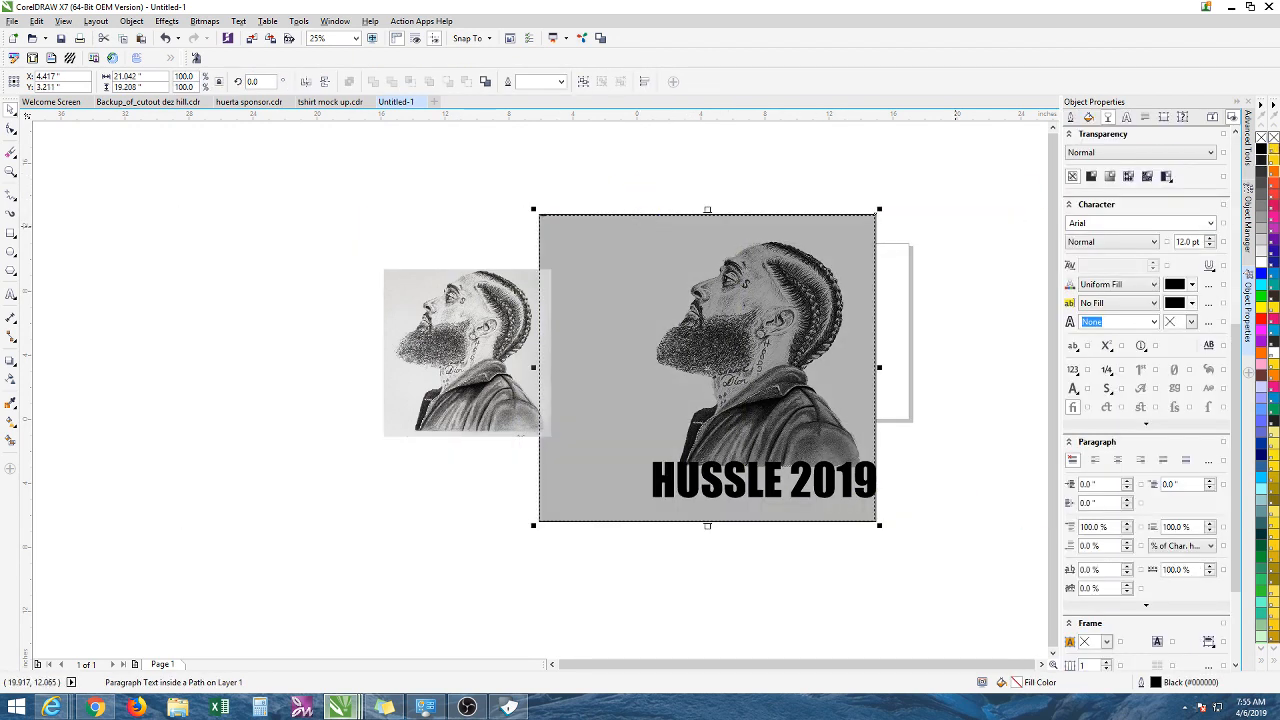
{"action": "right_click", "coordinate": [1262, 140]}
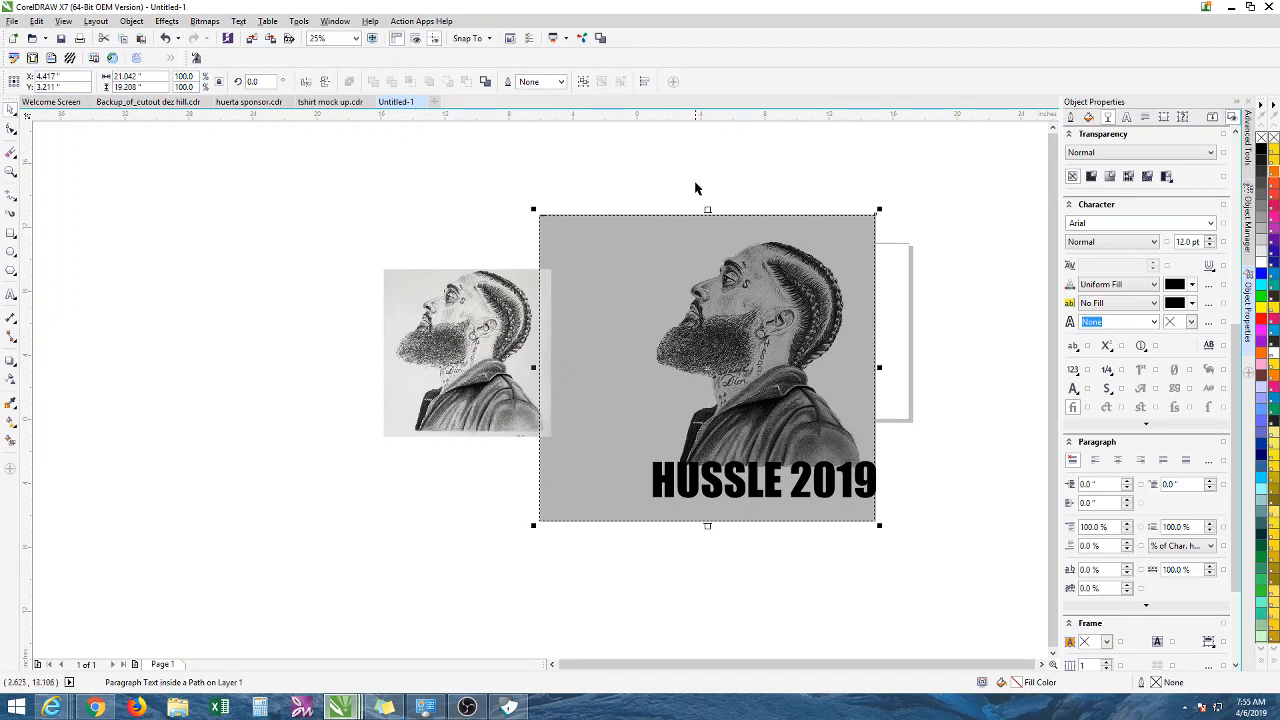
Move the gray rectangle about 4 inches right to center it behind the portrait and caption
{"action": "left_click_drag", "start_coordinate": [703, 211], "coordinate": [764, 224]}
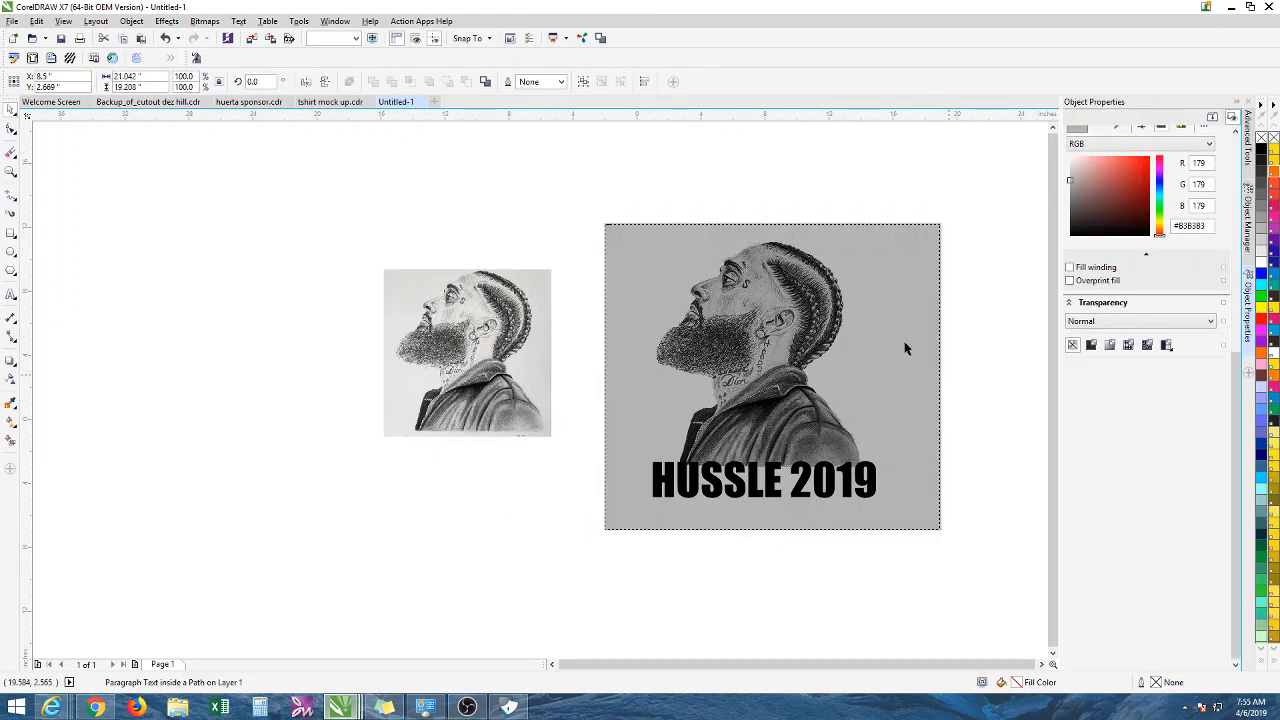
{"action": "scroll", "coordinate": [831, 329], "scroll_direction": "up", "scroll_amount": 2}
{"action": "scroll", "coordinate": [732, 378], "scroll_direction": "down", "scroll_amount": 2}
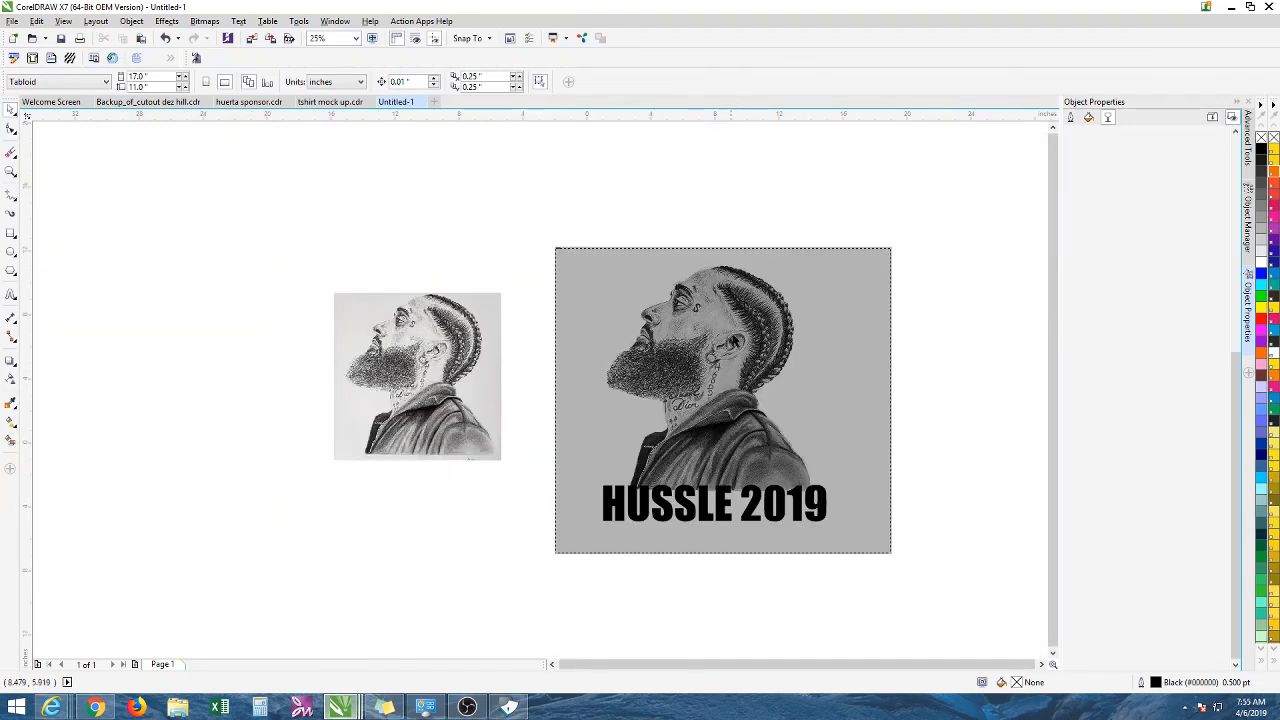
Delete the gray background rectangle and the original sketch image beside the portrait
{"action": "left_click", "coordinate": [425, 335]}
{"action": "left_click_drag", "start_coordinate": [672, 347], "coordinate": [730, 256]}
{"action": "left_click_drag", "start_coordinate": [712, 309], "coordinate": [243, 257]}
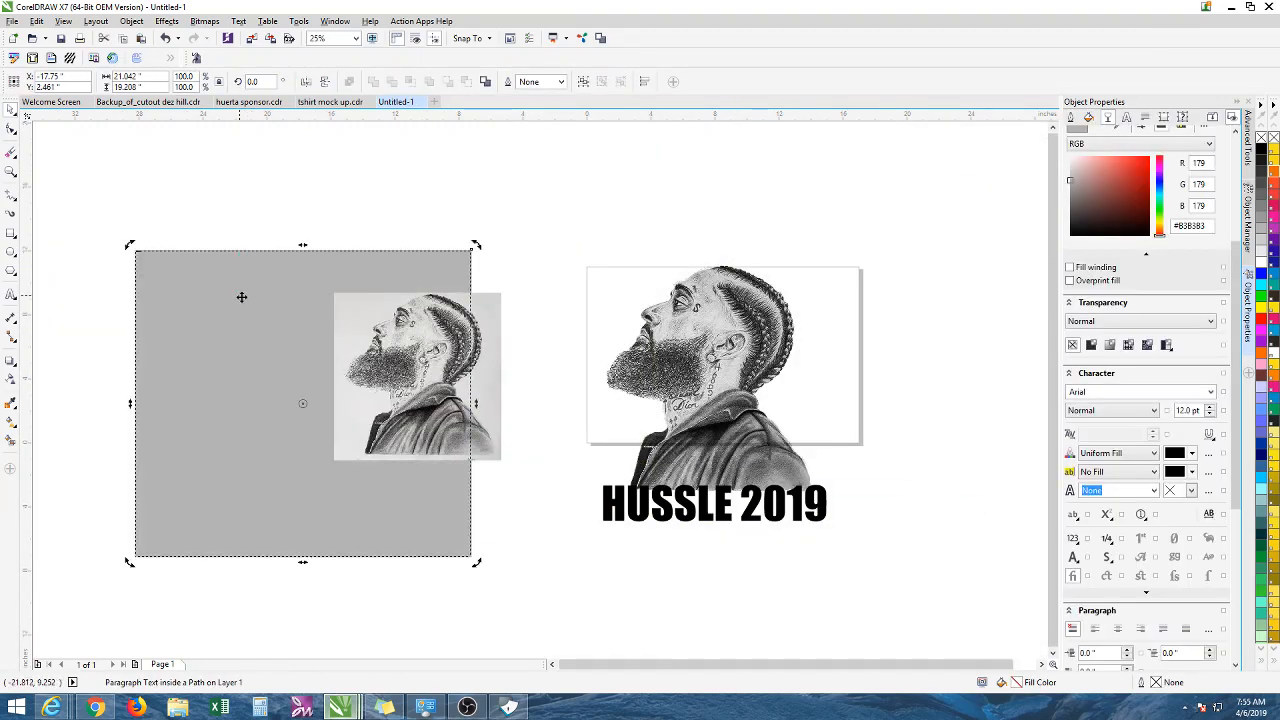
{"action": "key", "text": "Delete"}
{"action": "left_click", "coordinate": [397, 362]}
{"action": "key", "text": "Delete"}
Set the page to portrait orientation, 11 by 17 inches, and scale and move the portrait with its caption to fit it
{"action": "left_click_drag", "start_coordinate": [534, 223], "coordinate": [874, 594]}
{"action": "key", "text": "Escape"}
{"action": "left_click", "coordinate": [205, 84]}
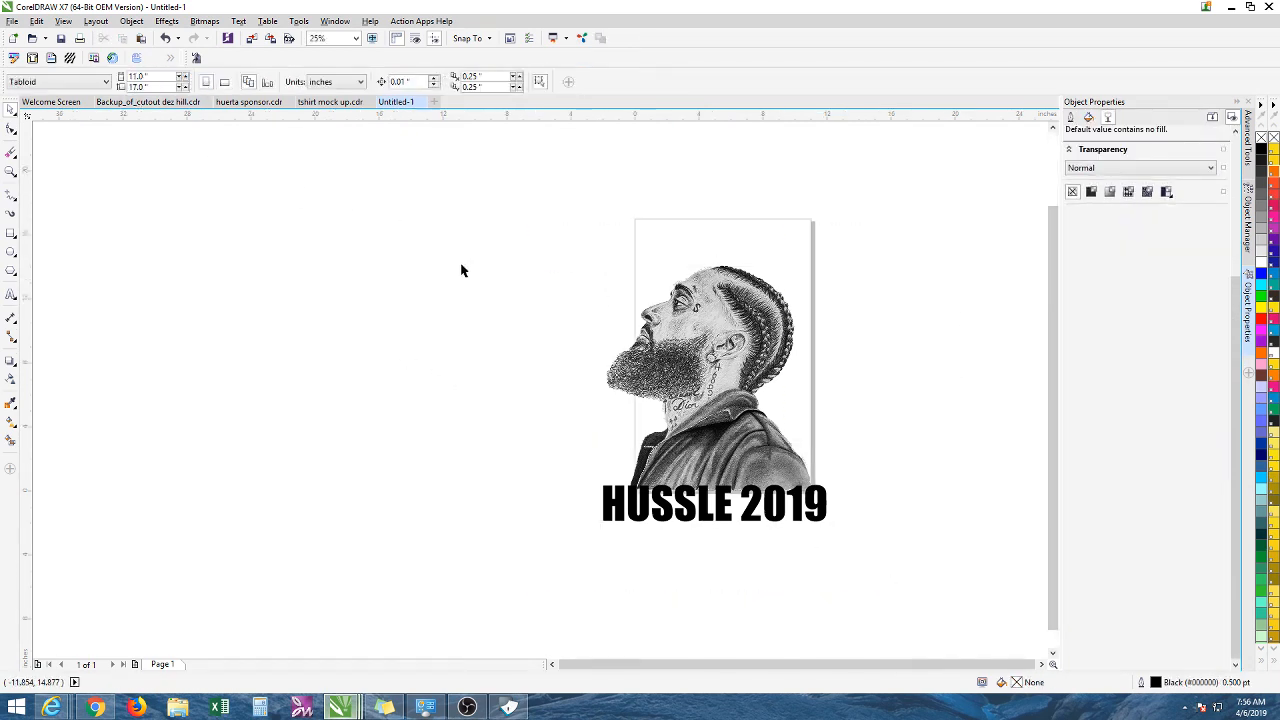
{"action": "left_click_drag", "start_coordinate": [530, 226], "coordinate": [948, 578]}
{"action": "left_click_drag", "start_coordinate": [830, 260], "coordinate": [776, 322]}
{"action": "left_click_drag", "start_coordinate": [713, 385], "coordinate": [754, 300]}
{"action": "left_click", "coordinate": [901, 344]}
Fill the "HUSSLE 2019" caption with red and lower the portrait 0.75 inch so its base sits behind the text
{"action": "left_click", "coordinate": [815, 418]}
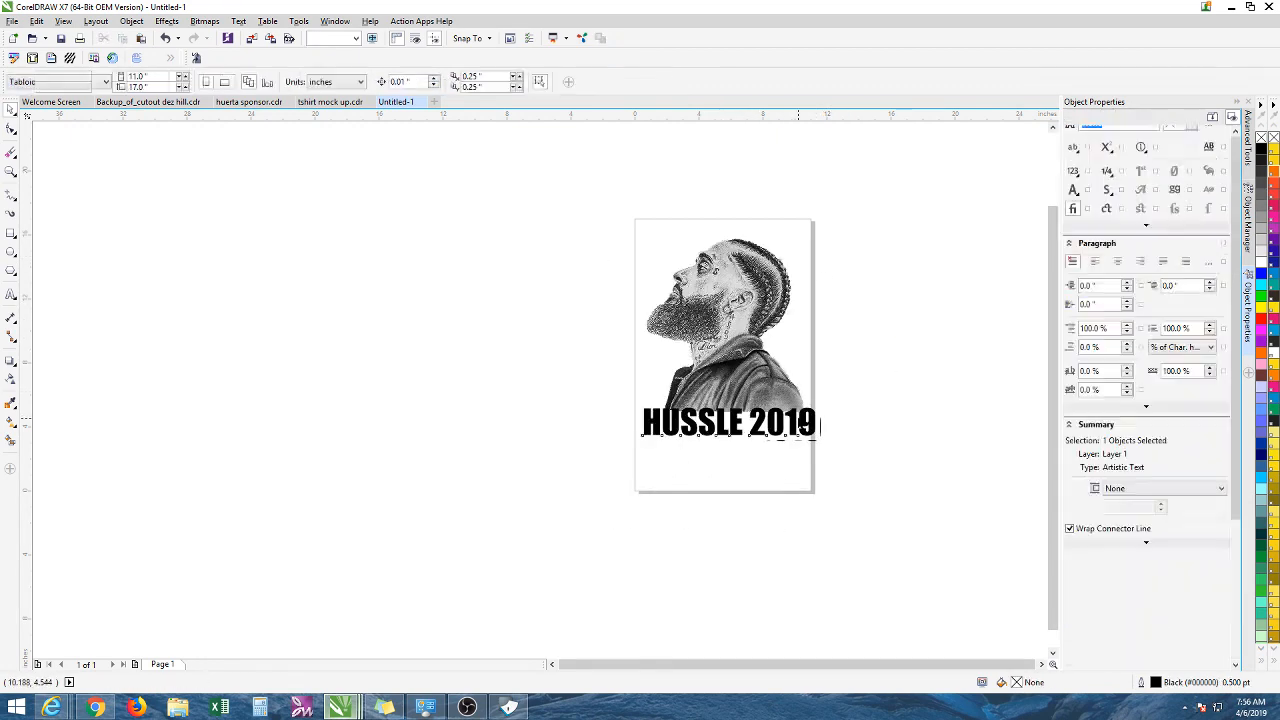
{"action": "left_click", "coordinate": [1261, 318]}
{"action": "left_click", "coordinate": [736, 316]}
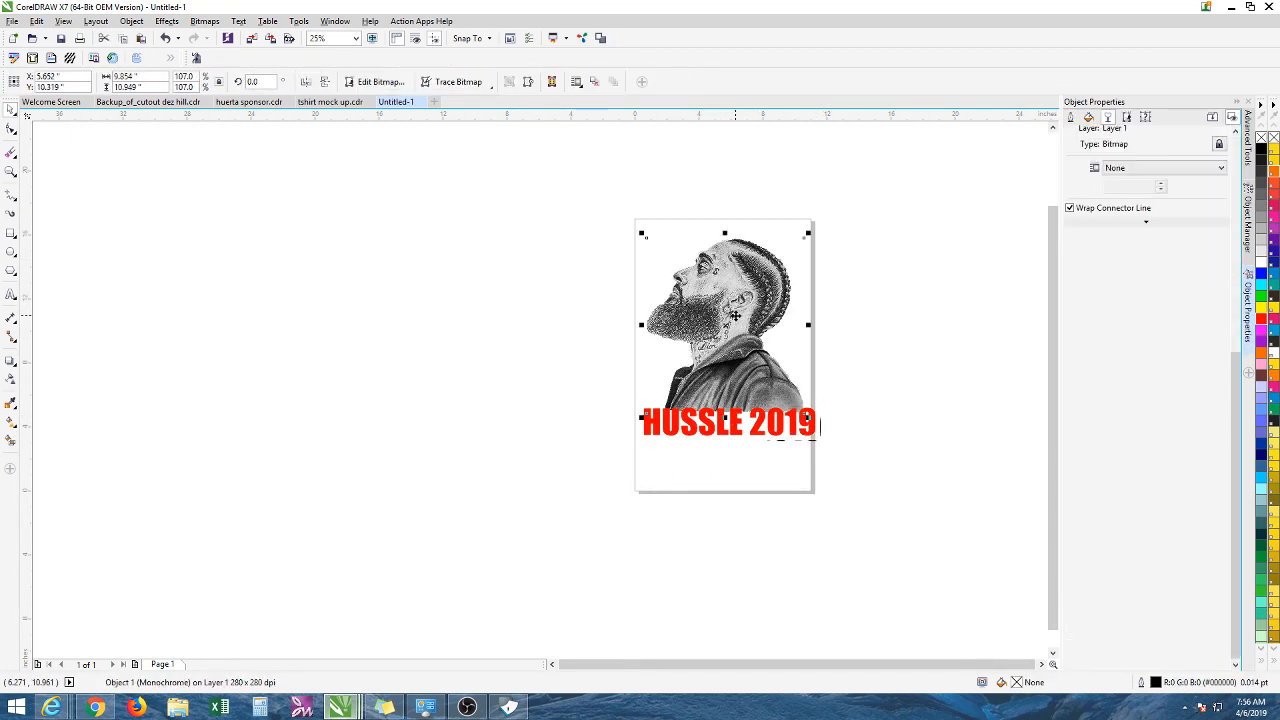
{"action": "left_click_drag", "start_coordinate": [750, 312], "coordinate": [749, 324]}
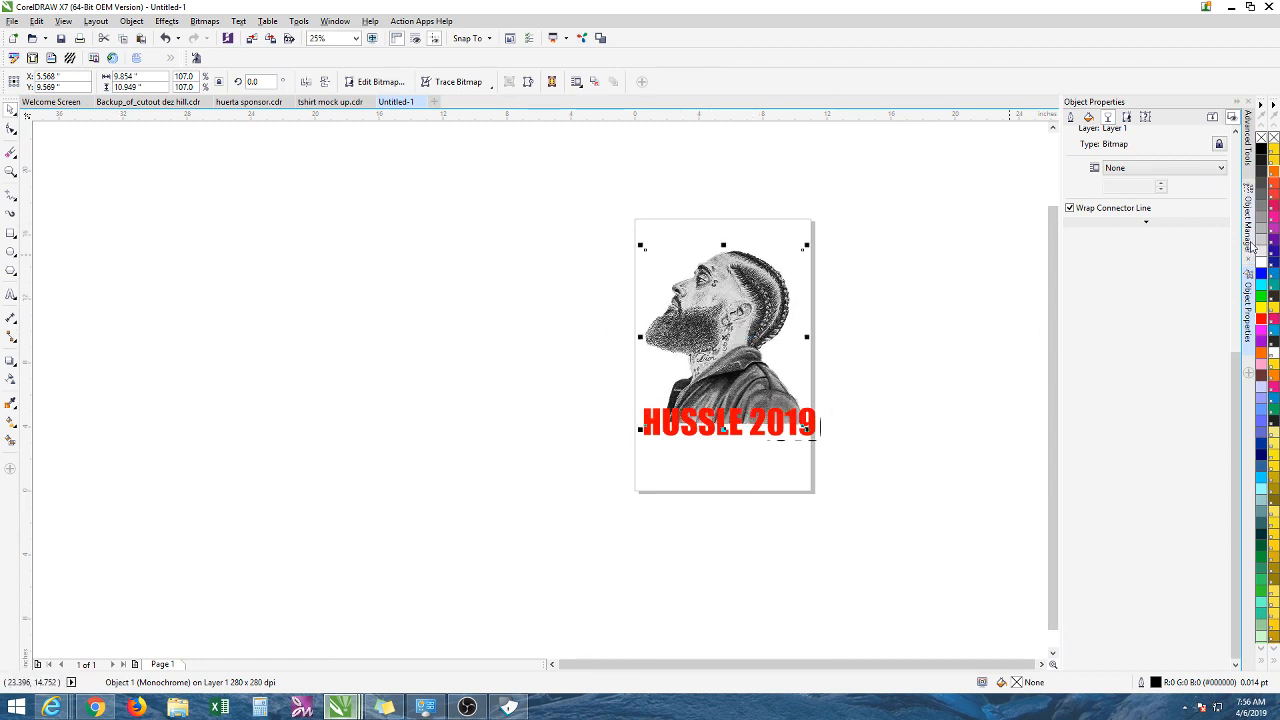
{"action": "key", "text": "Escape"}
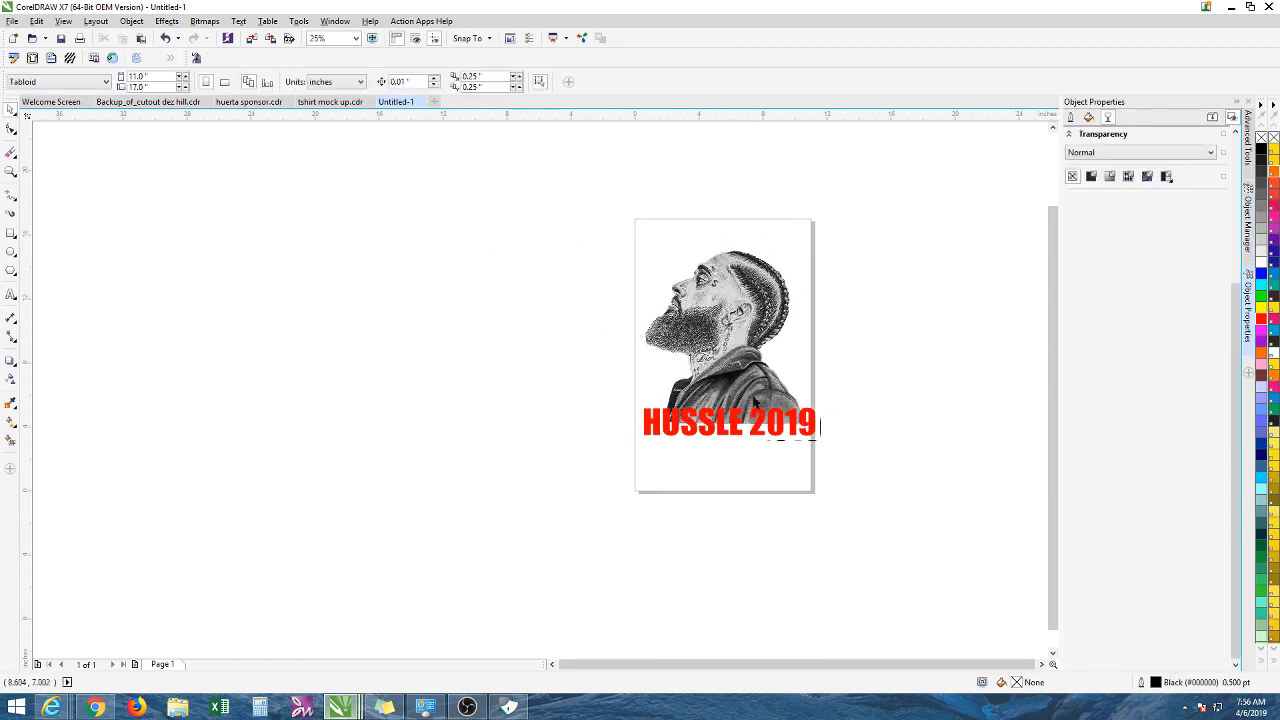
Shift the red caption slightly up and left so it spans the page width over the portrait's lower edge
{"action": "left_click_drag", "start_coordinate": [760, 420], "coordinate": [752, 408]}
{"action": "left_click", "coordinate": [794, 389]}
{"action": "left_click_drag", "start_coordinate": [598, 225], "coordinate": [949, 524]}
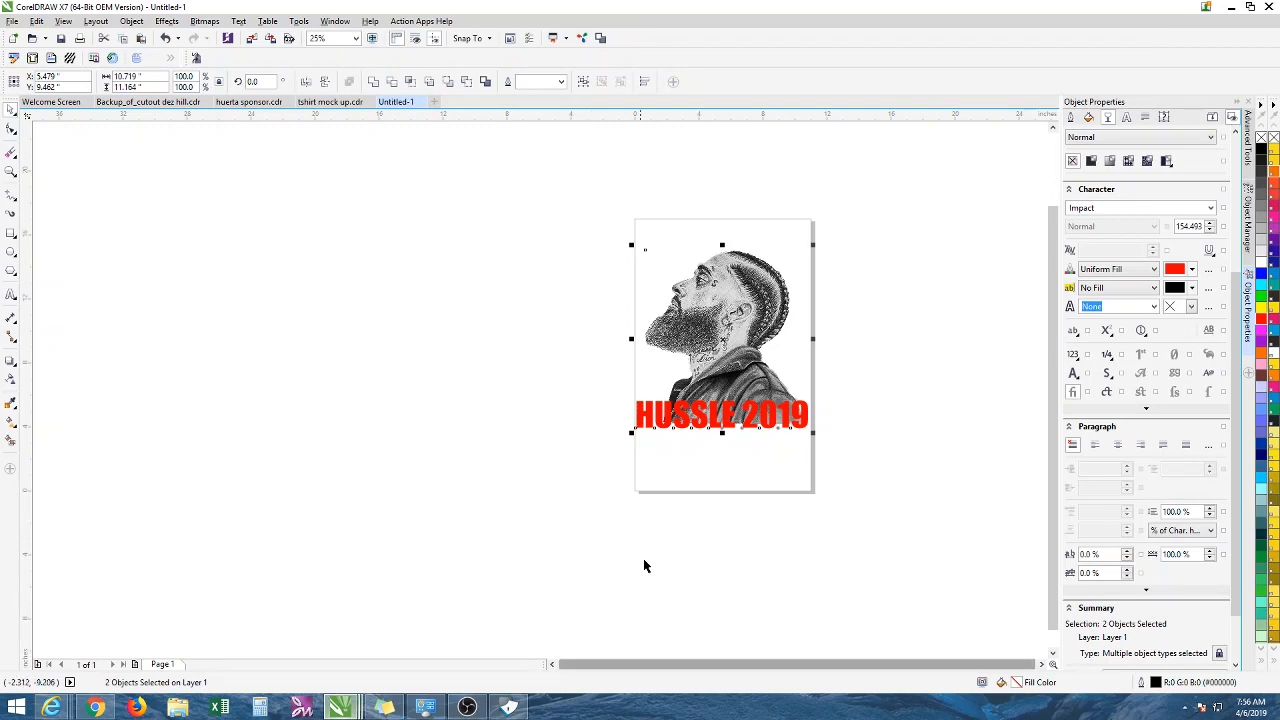
{"action": "scroll", "coordinate": [677, 517], "scroll_direction": "up", "scroll_amount": 4}
{"action": "scroll", "coordinate": [679, 517], "scroll_direction": "down", "scroll_amount": 2}
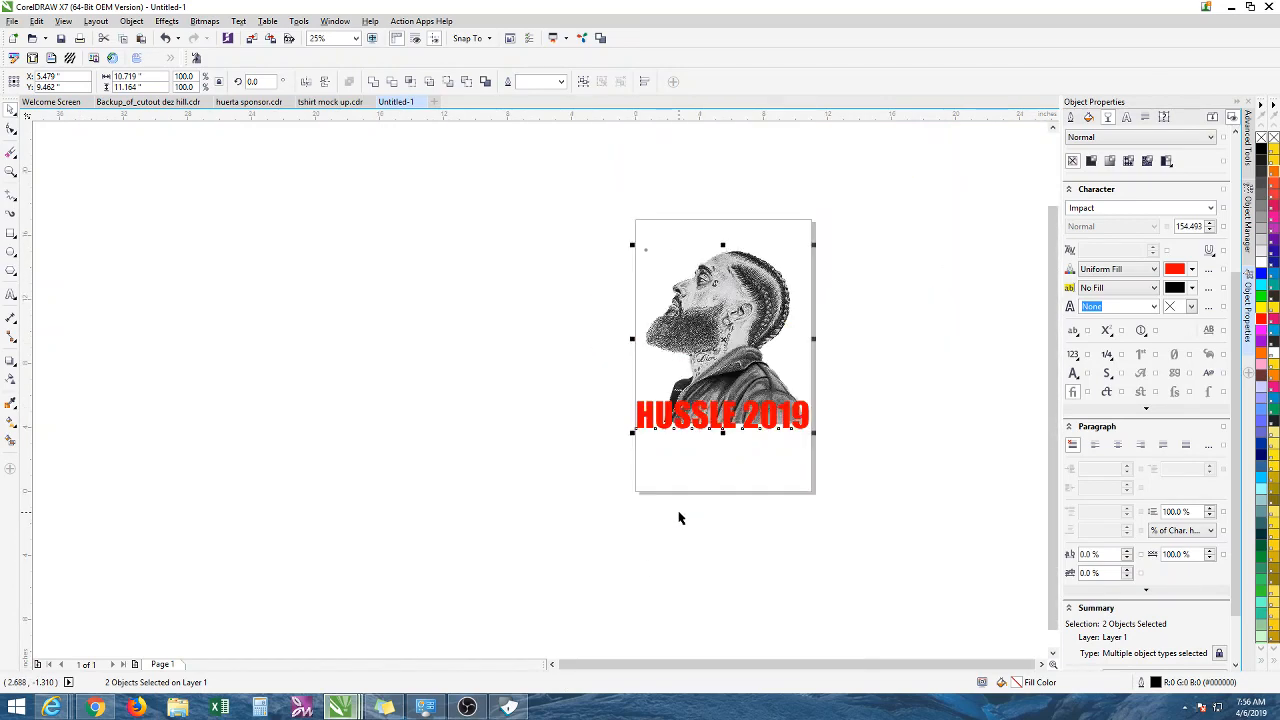
{"action": "scroll", "coordinate": [730, 330], "scroll_direction": "up", "scroll_amount": 1}
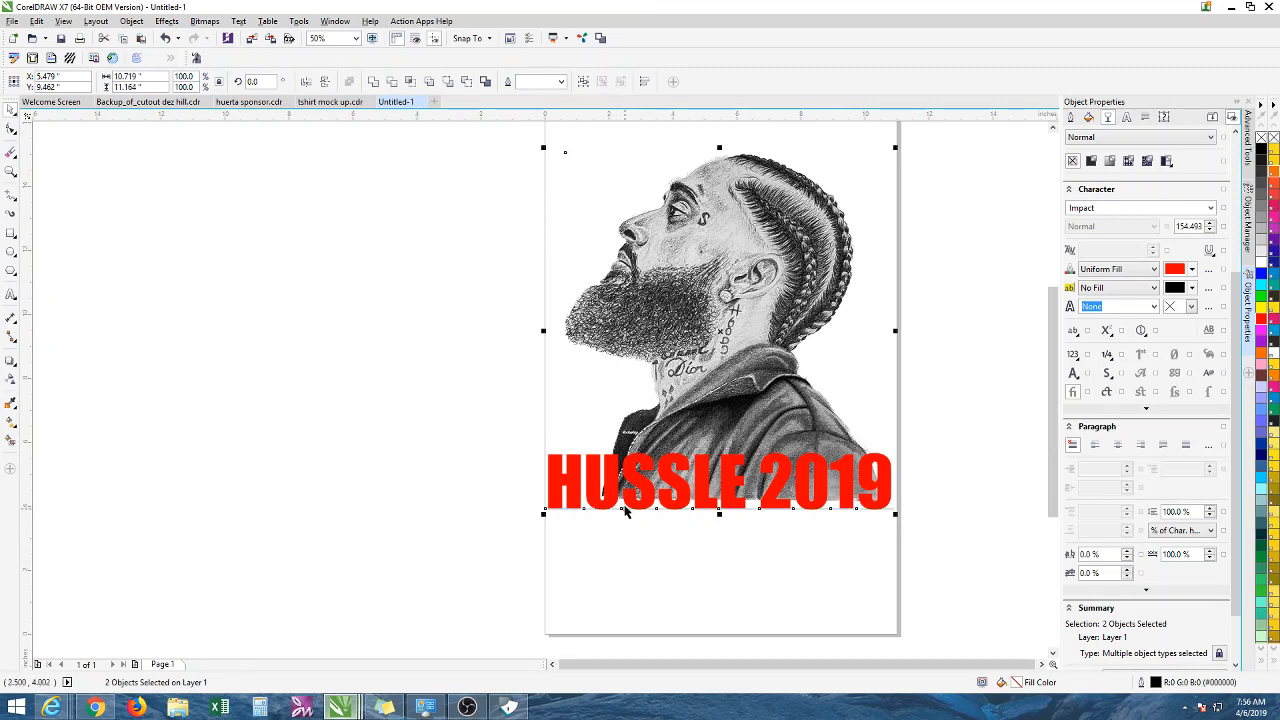
{"action": "scroll", "coordinate": [610, 530], "scroll_direction": "down", "scroll_amount": 1}
{"action": "mouse_move", "coordinate": [508, 707]}
{"action": "left_click", "coordinate": [649, 566]}
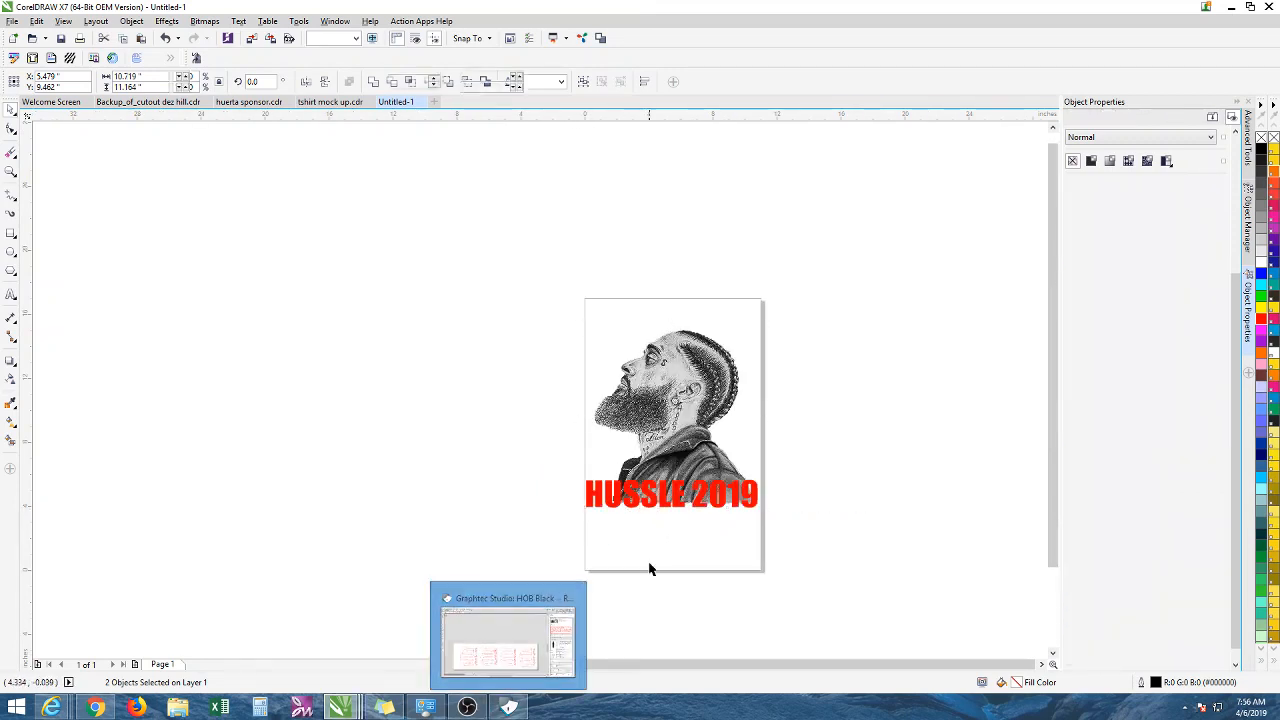
Switch to Internet Explorer and copy the "Black smoke on the white background" picture from the SMOKE BACKGROUND EFFECT image results
{"action": "mouse_move", "coordinate": [340, 707]}
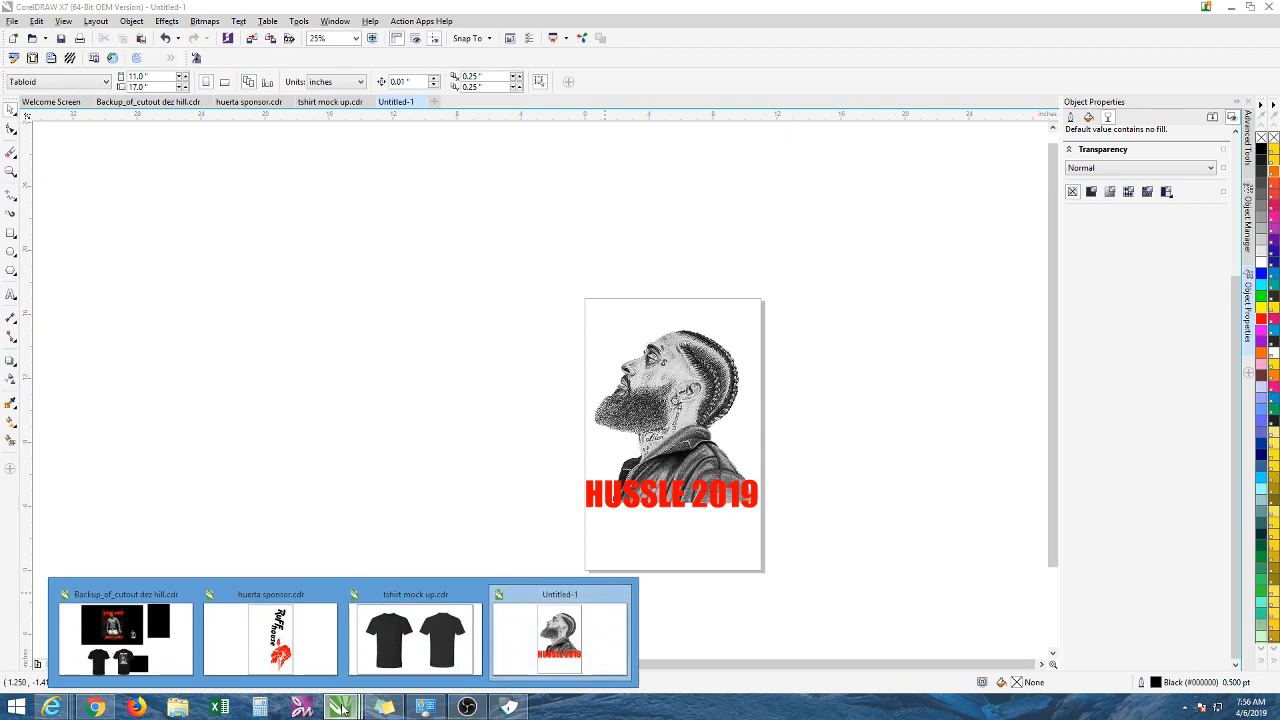
{"action": "mouse_move", "coordinate": [95, 707]}
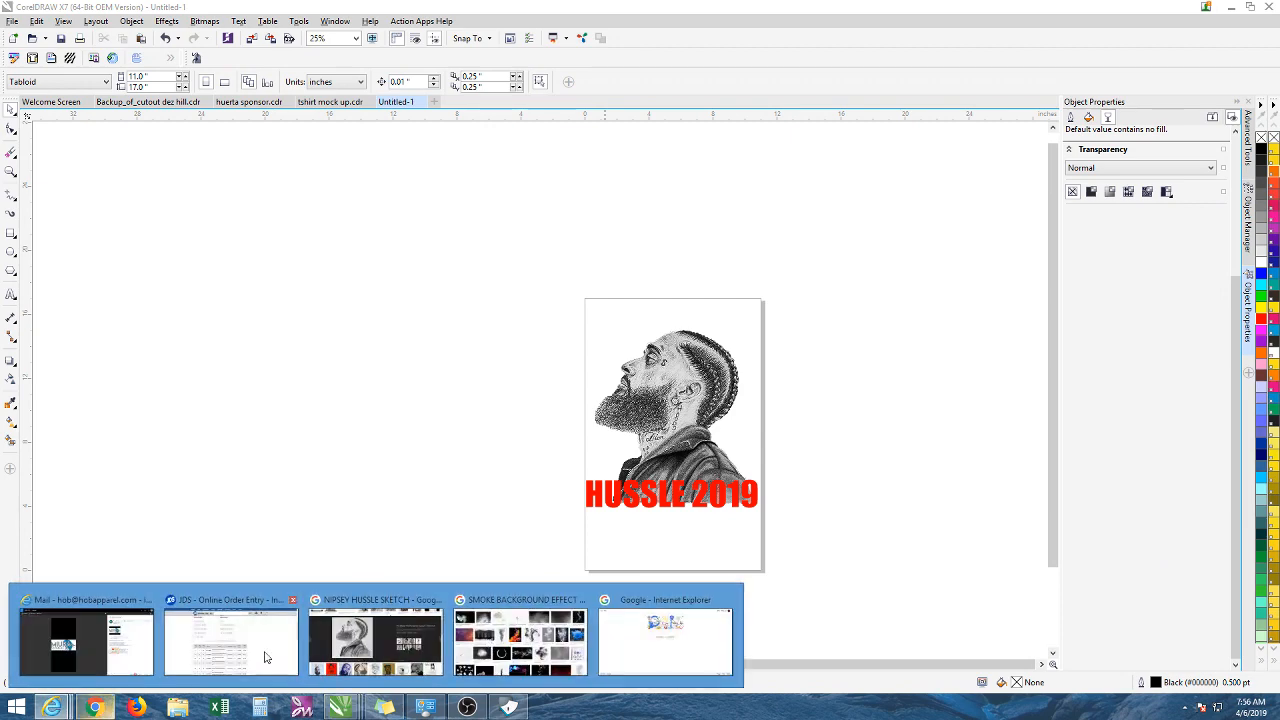
{"action": "left_click", "coordinate": [399, 658]}
{"action": "left_click", "coordinate": [868, 28]}
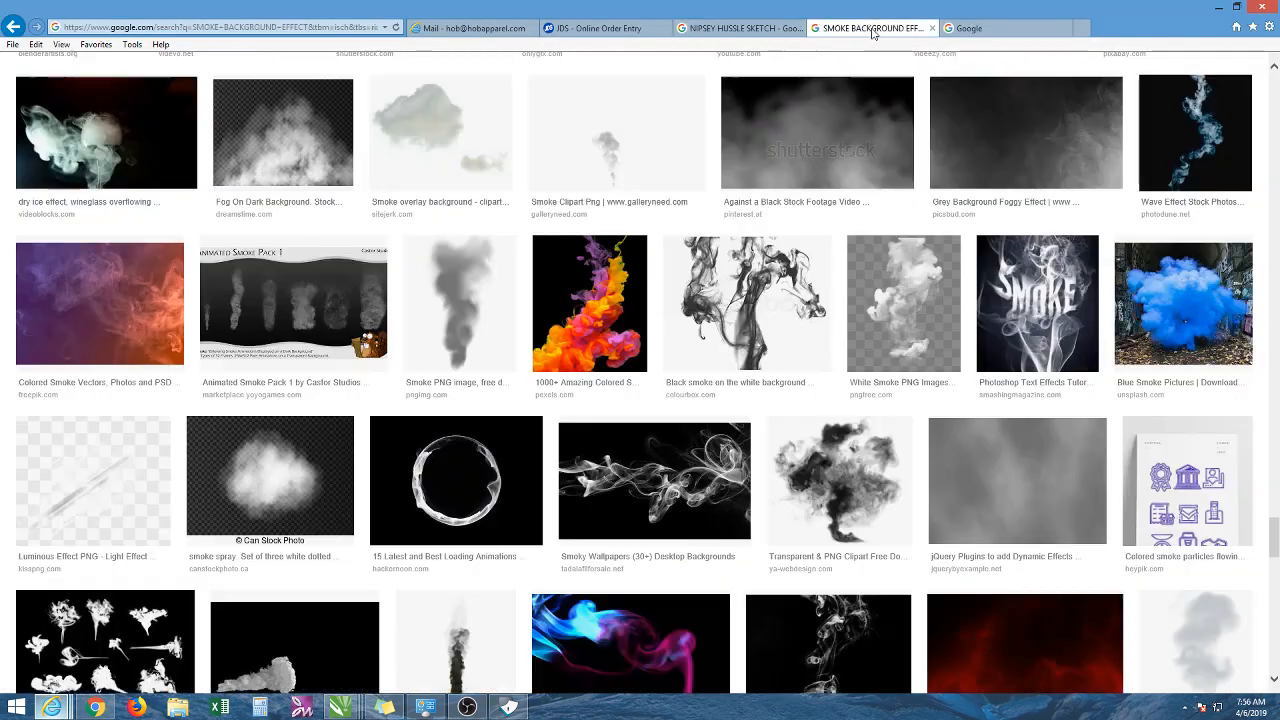
{"action": "scroll", "coordinate": [662, 237], "scroll_direction": "down", "scroll_amount": 1}
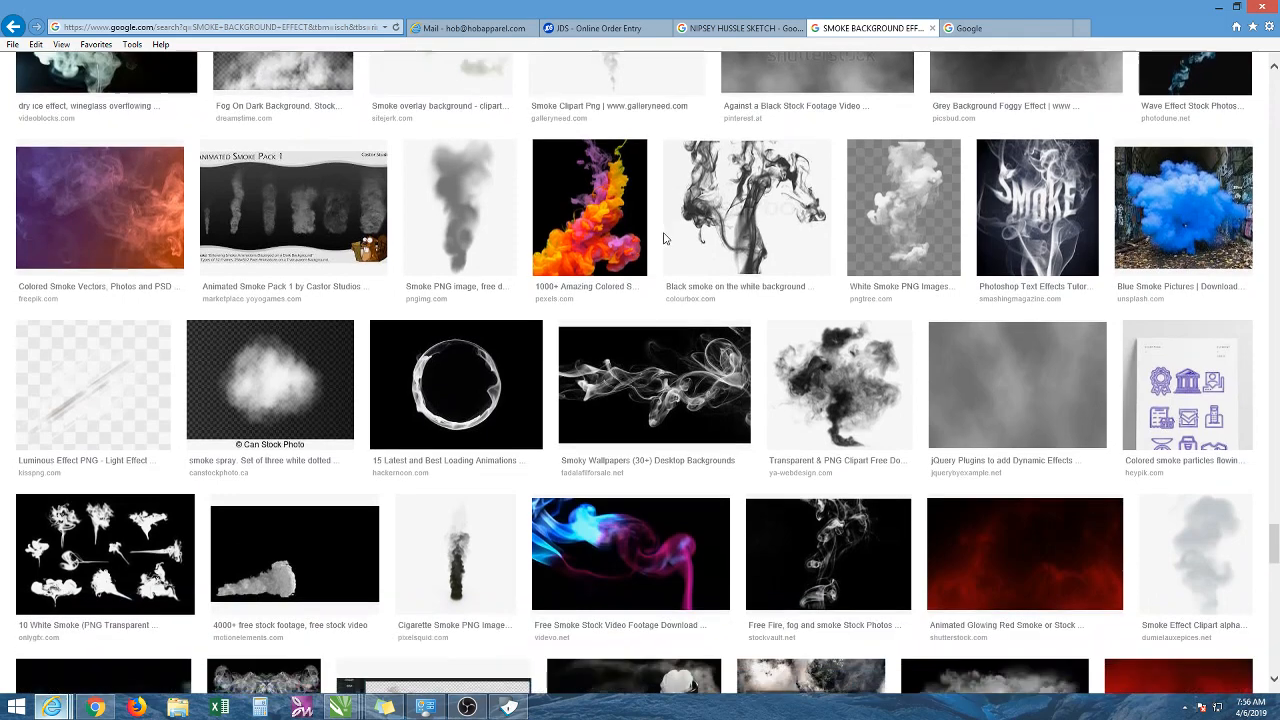
{"action": "left_click", "coordinate": [748, 249]}
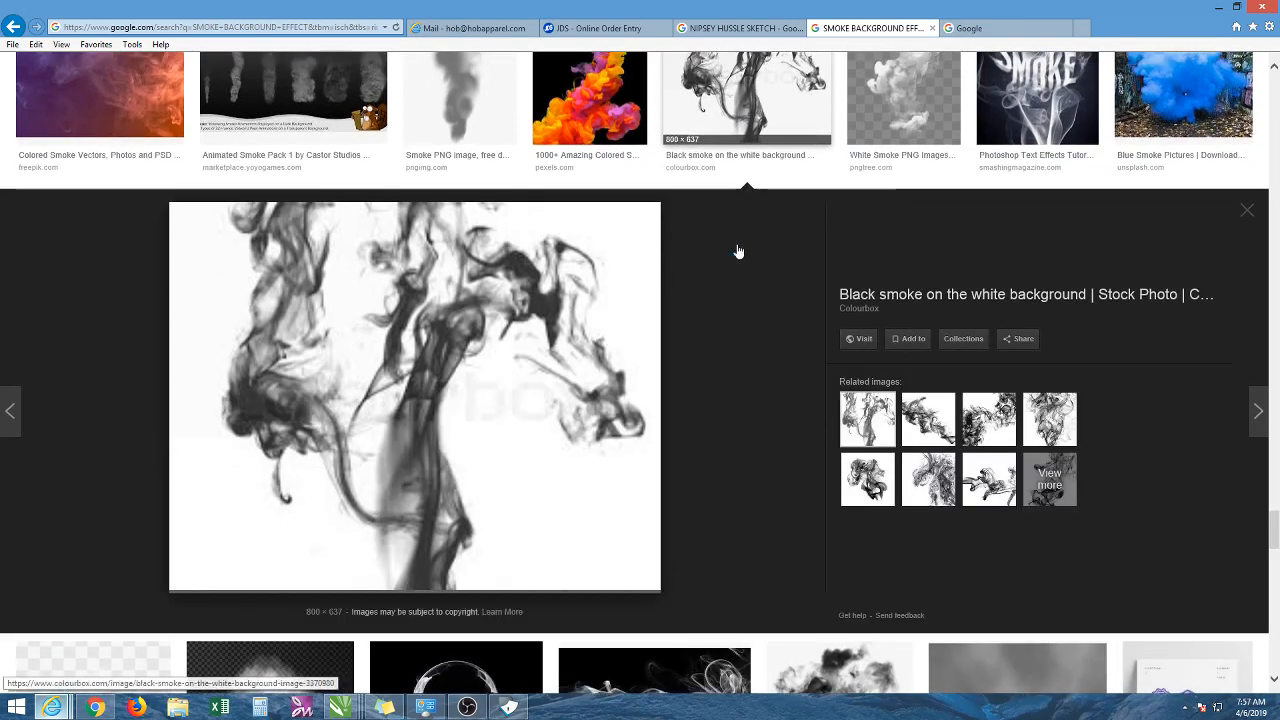
{"action": "right_click", "coordinate": [445, 367]}
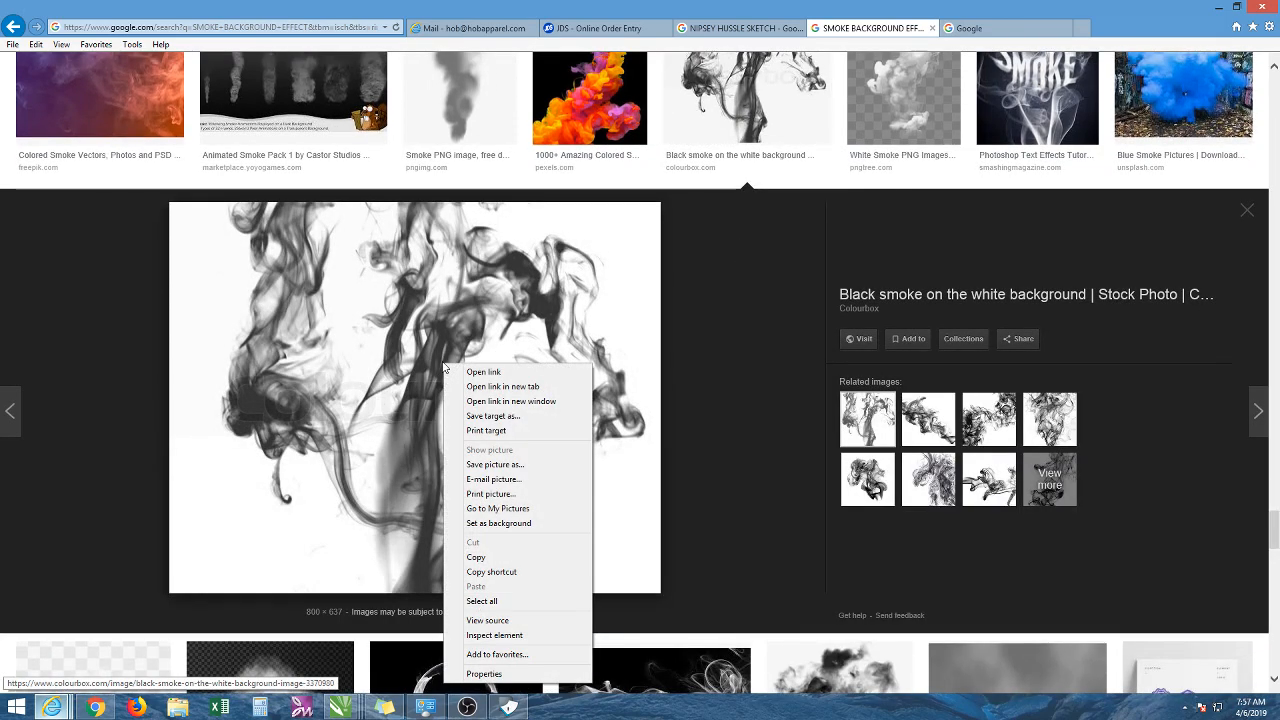
{"action": "left_click", "coordinate": [476, 557]}
Paste the smoke picture into the Untitled-1 drawing in CorelDRAW, place it beside the page and enlarge it to about 147.7%
{"action": "mouse_move", "coordinate": [342, 712]}
{"action": "left_click", "coordinate": [563, 645]}
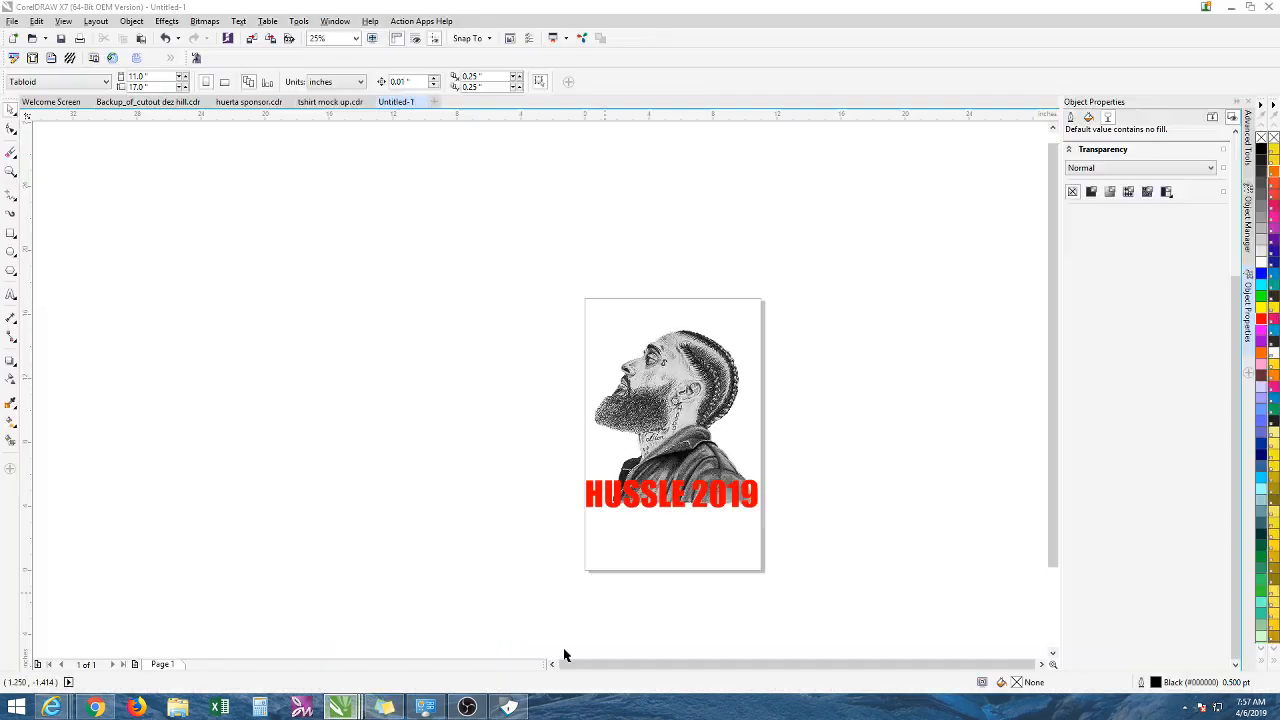
{"action": "right_click", "coordinate": [428, 411]}
{"action": "left_click", "coordinate": [460, 496]}
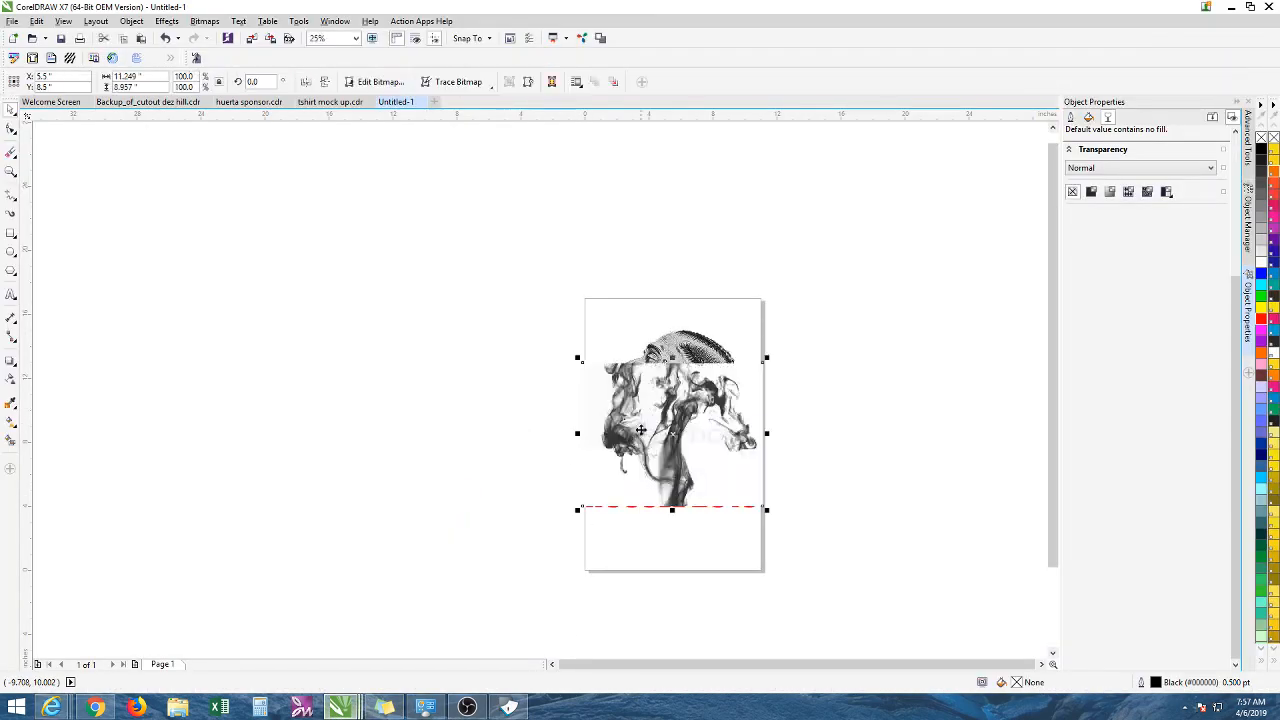
{"action": "left_click_drag", "start_coordinate": [658, 423], "coordinate": [380, 420]}
{"action": "left_click_drag", "start_coordinate": [487, 353], "coordinate": [580, 285]}
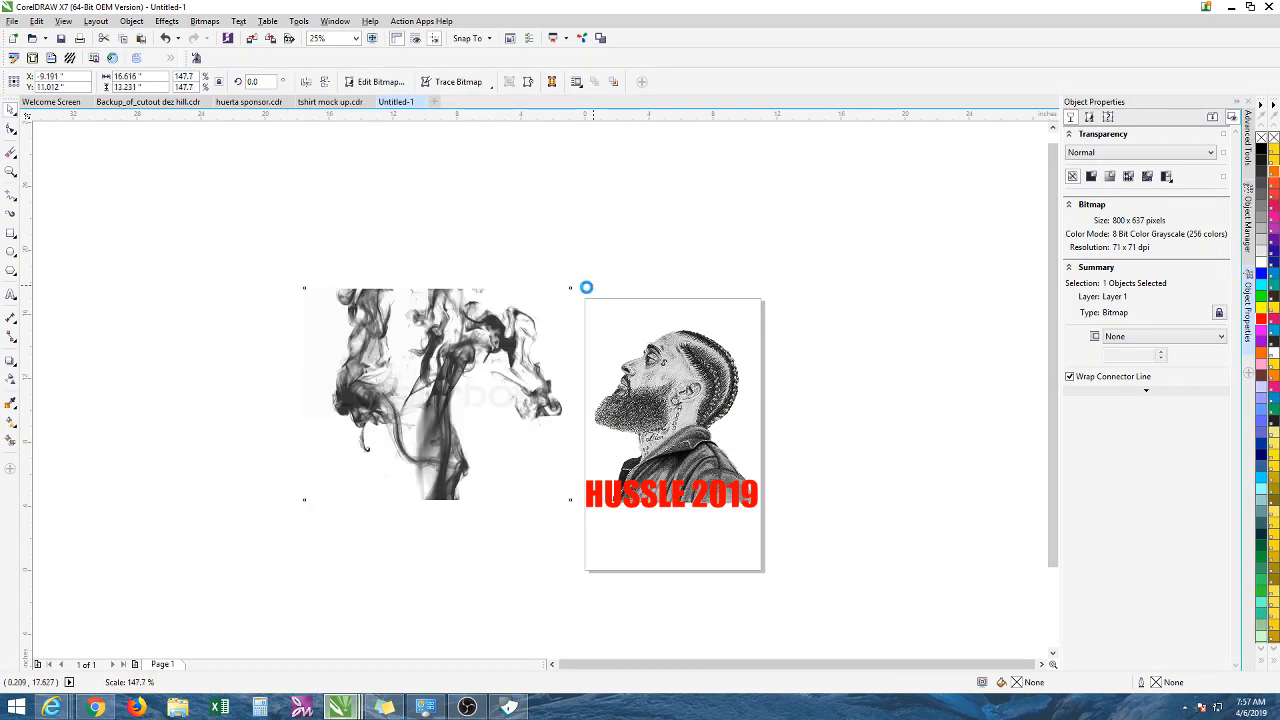
{"action": "left_click_drag", "start_coordinate": [493, 359], "coordinate": [499, 385]}
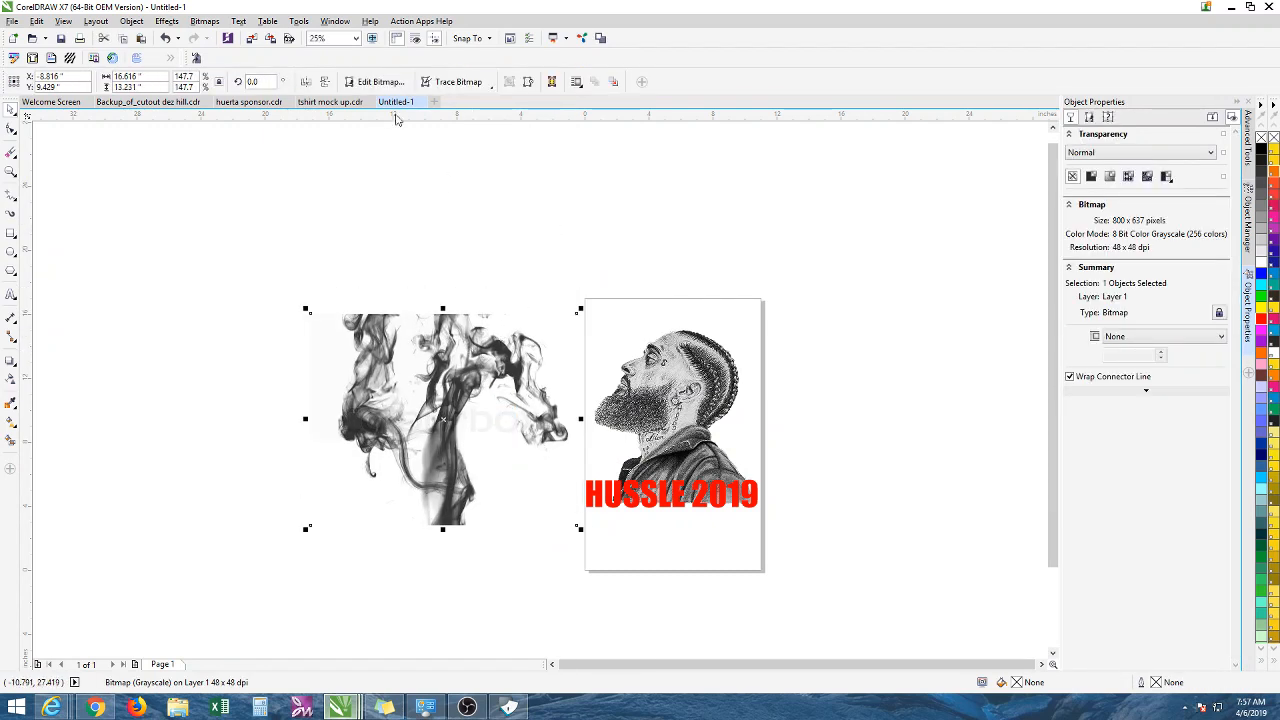
Convert the smoke picture to a 300 dpi grayscale bitmap and open it for editing in a maximized Corel PHOTO-PAINT window
{"action": "left_click", "coordinate": [204, 21]}
{"action": "left_click", "coordinate": [230, 37]}
{"action": "left_click", "coordinate": [634, 315]}
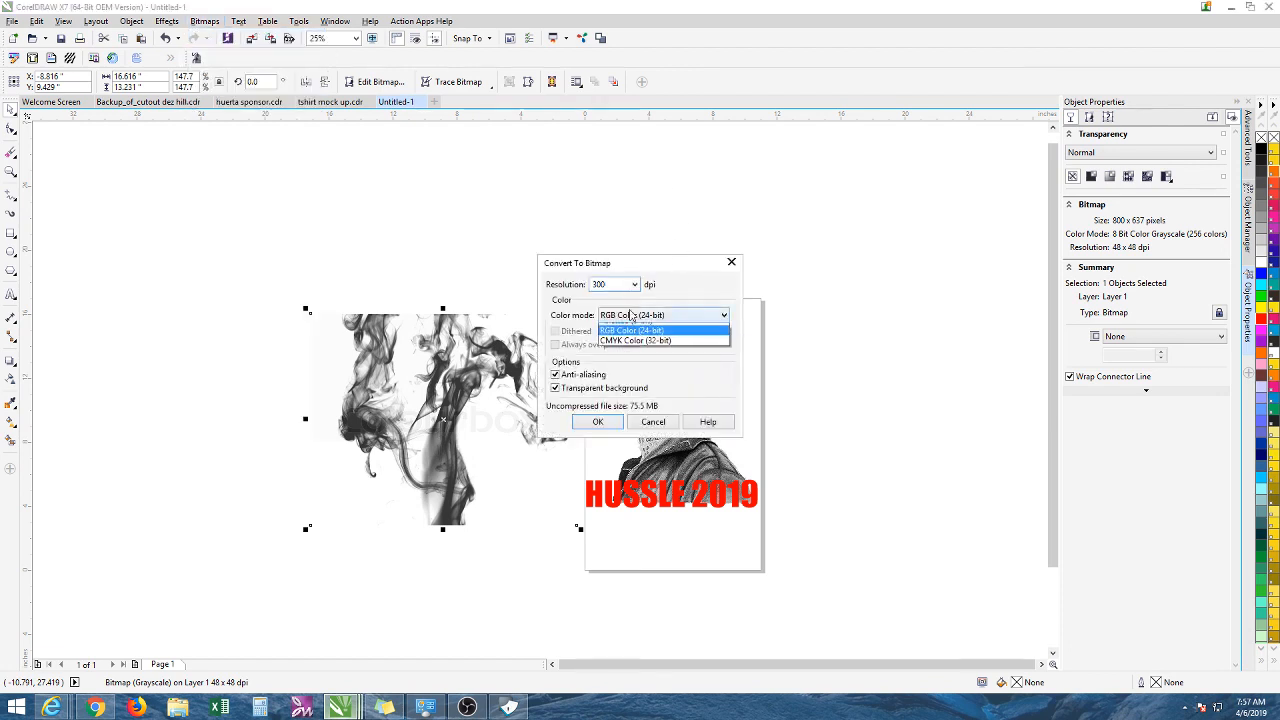
{"action": "left_click", "coordinate": [598, 422]}
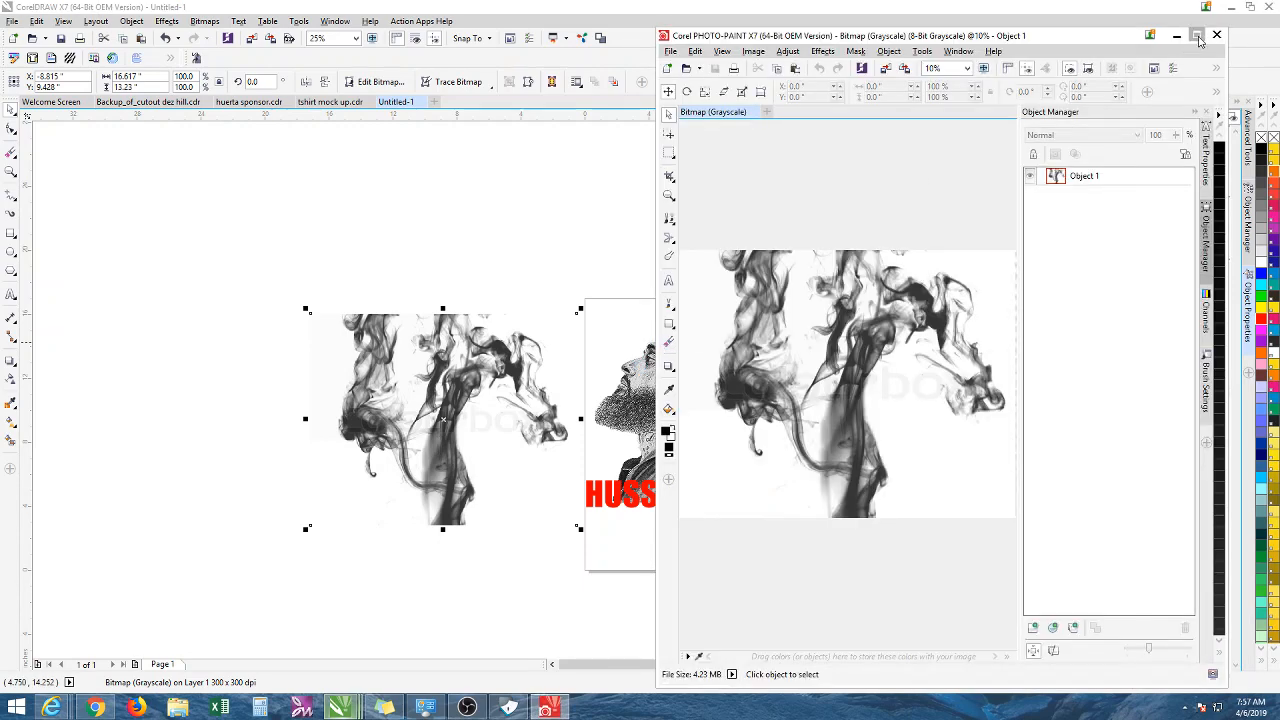
{"action": "left_click", "coordinate": [1197, 36]}
Erase the white background left of the smoke and between its upper plumes using the Magic Wand Mask at tolerance 10
{"action": "left_click", "coordinate": [12, 134]}
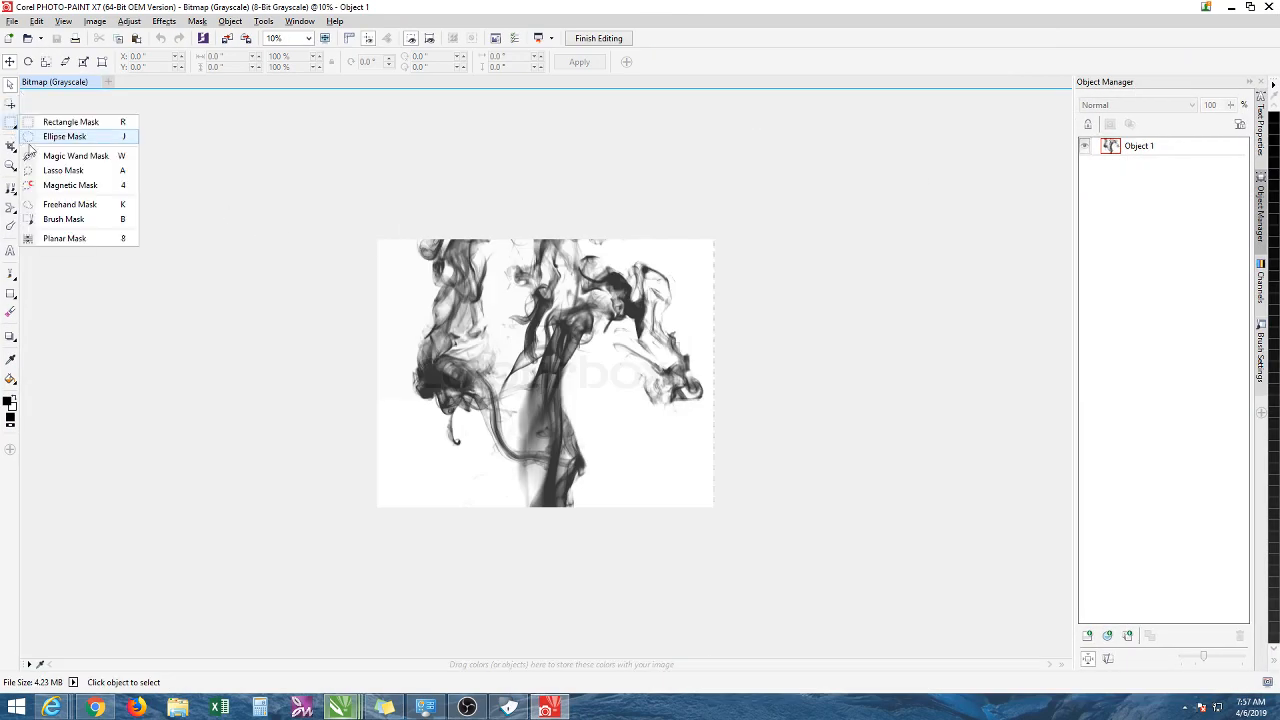
{"action": "left_click", "coordinate": [67, 151]}
{"action": "left_click", "coordinate": [392, 286]}
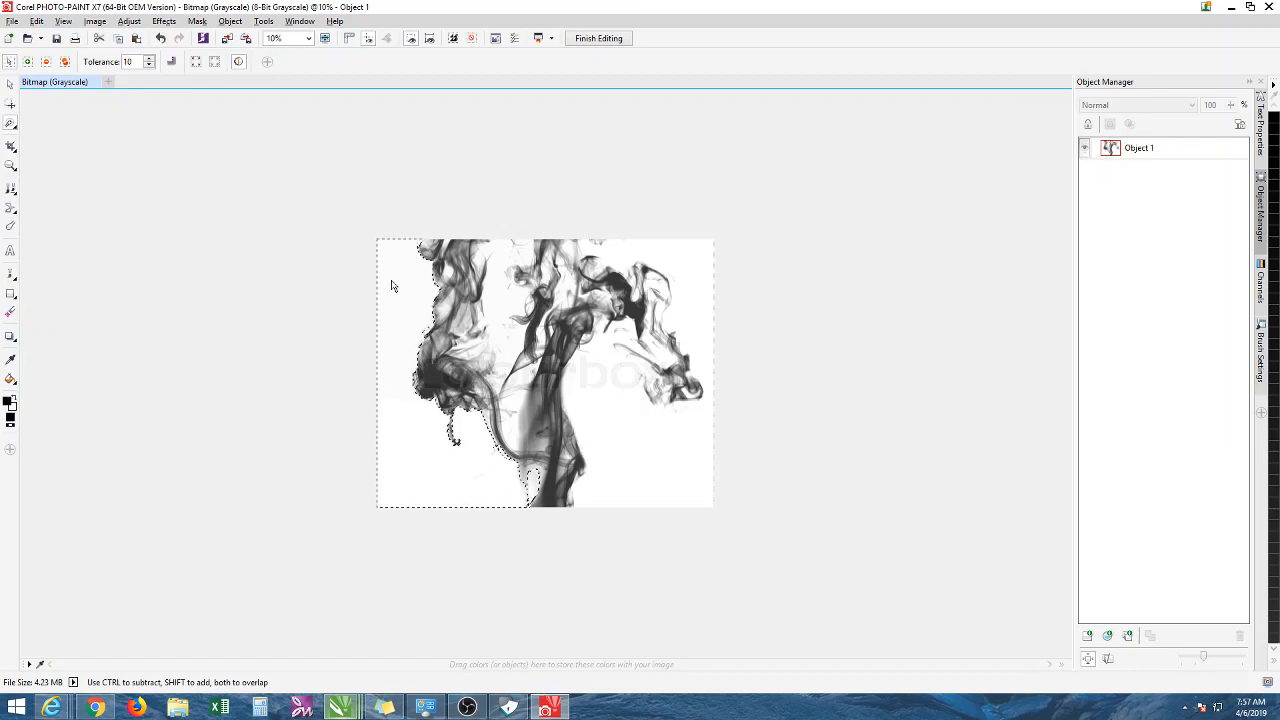
{"action": "key", "text": "Delete"}
{"action": "left_click", "coordinate": [501, 266]}
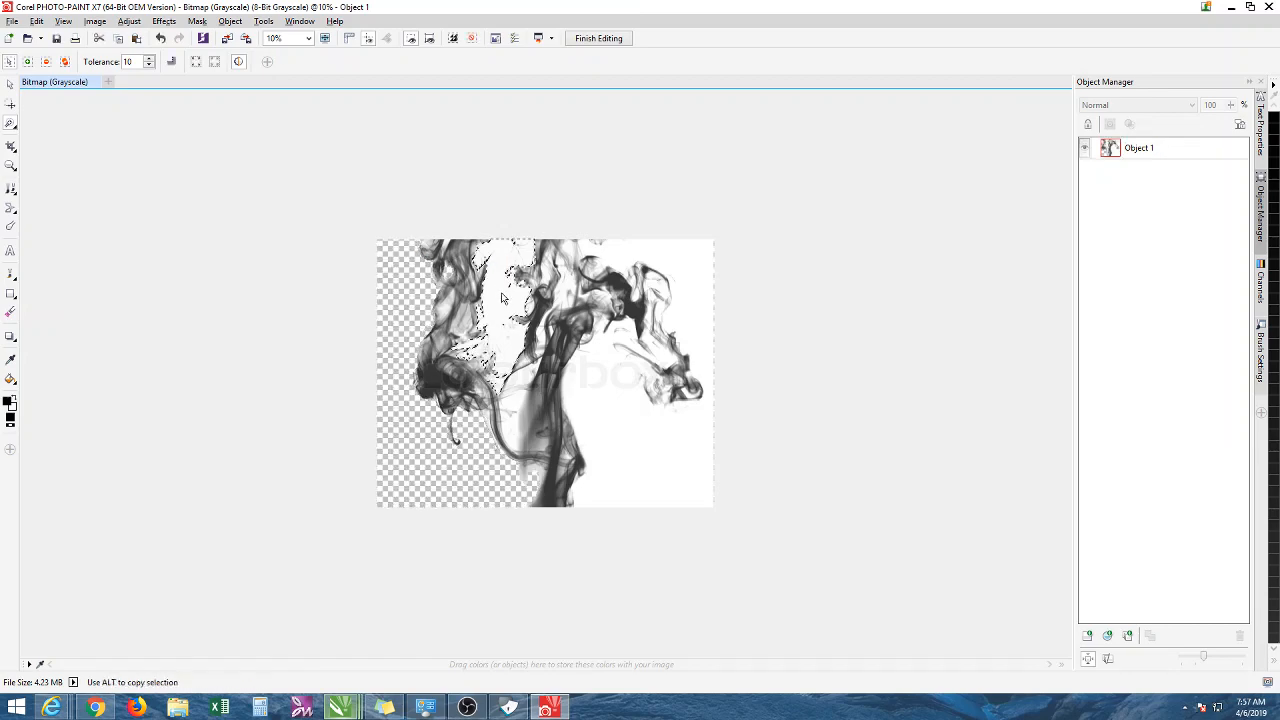
{"action": "key", "text": "Delete"}
Erase the white background right of the smoke and the remaining white pockets inside it, and remove the mask
{"action": "left_click", "coordinate": [590, 367]}
{"action": "key", "text": "Delete"}
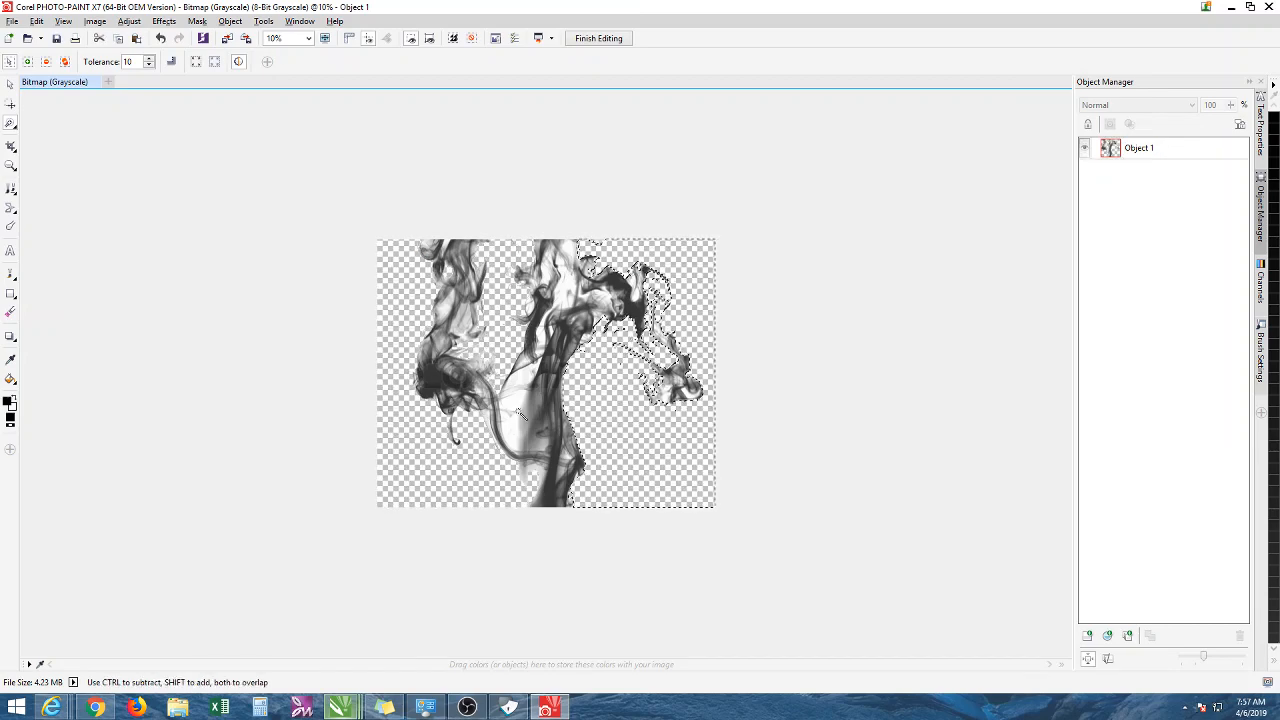
{"action": "left_click", "coordinate": [518, 400]}
{"action": "key", "text": "Delete"}
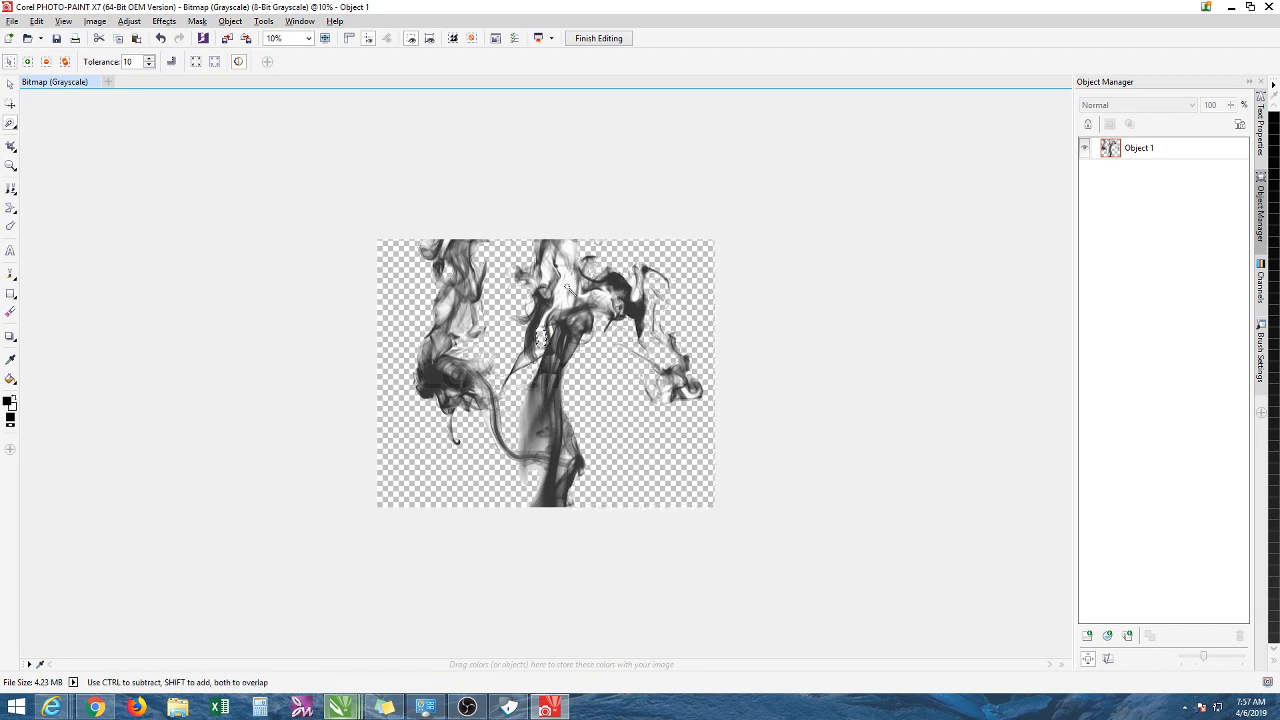
{"action": "left_click", "coordinate": [568, 250]}
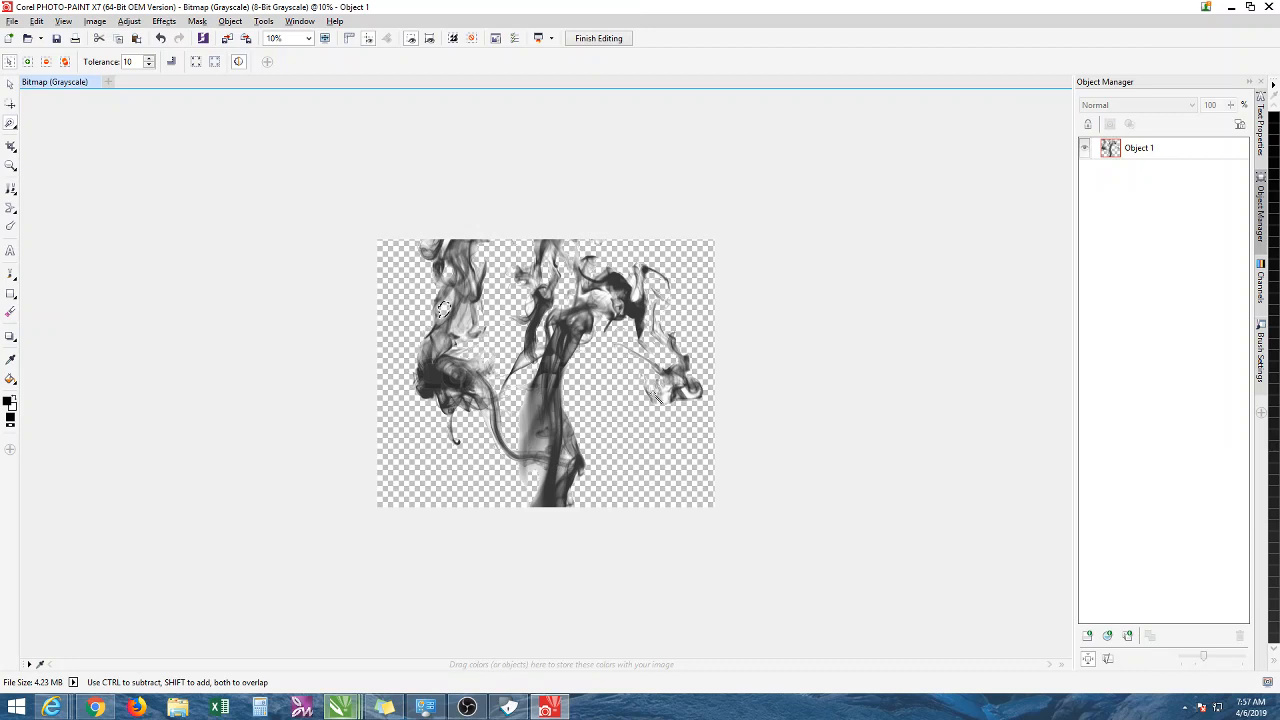
{"action": "left_click", "coordinate": [668, 396]}
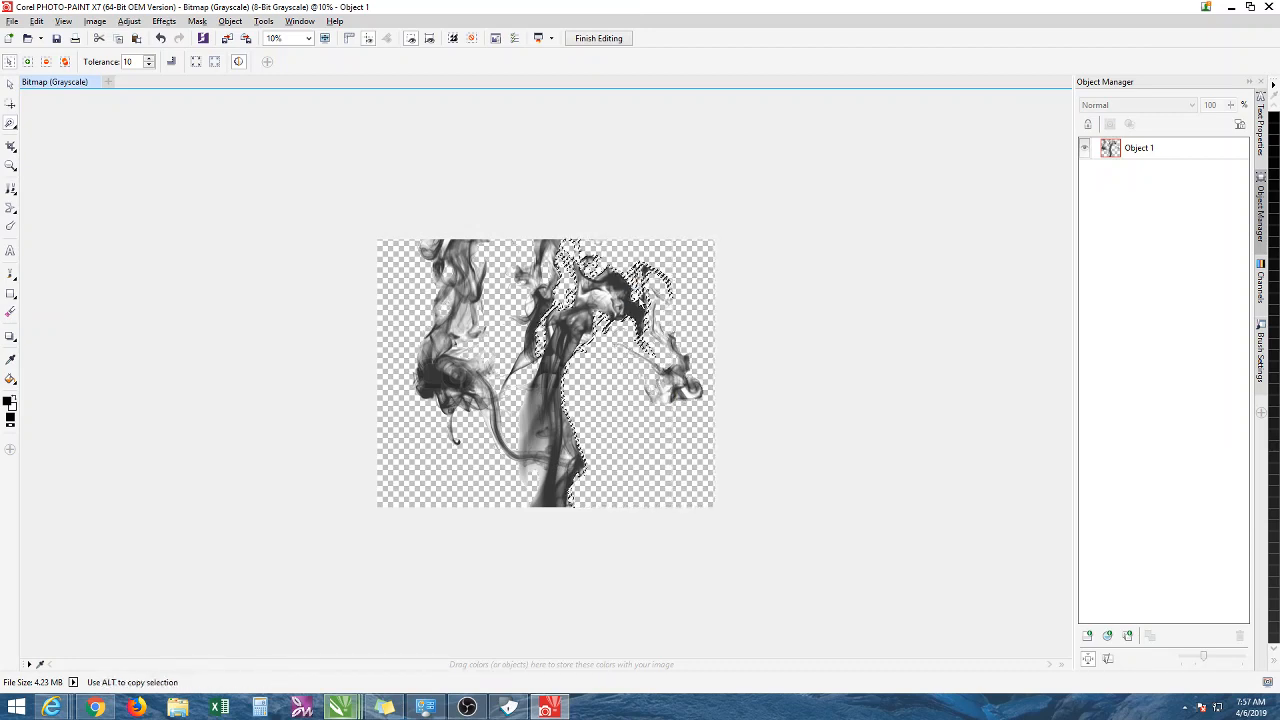
{"action": "left_click", "coordinate": [10, 85]}
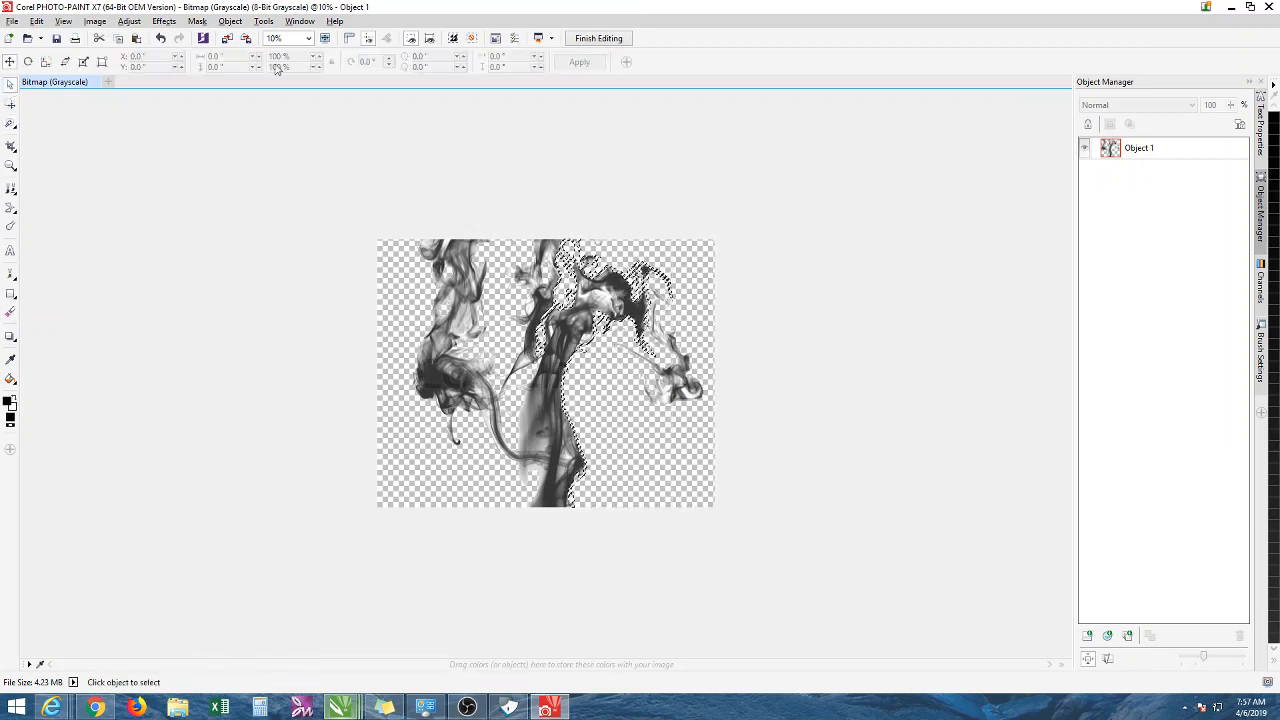
{"action": "left_click", "coordinate": [197, 21]}
{"action": "left_click", "coordinate": [221, 80]}
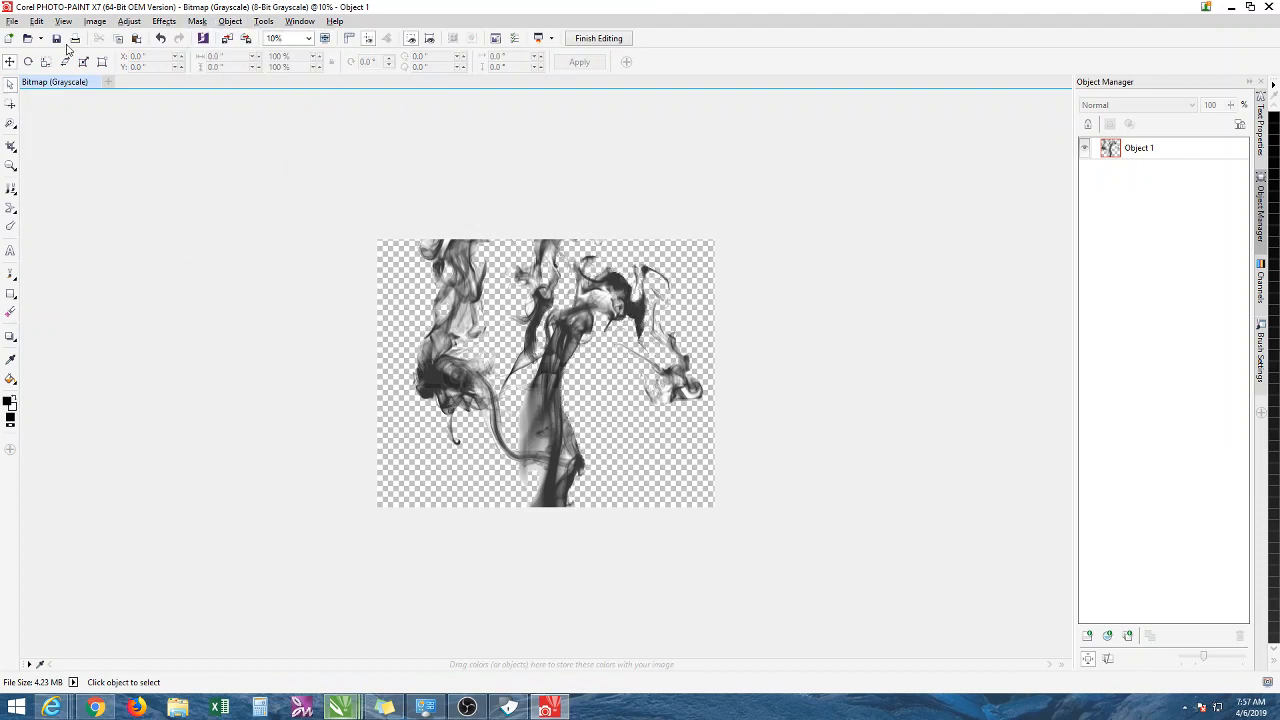
Convert the smoke image to 32-bit CMYK, flattening its objects, and show its color channels
{"action": "left_click", "coordinate": [95, 21]}
{"action": "left_click", "coordinate": [130, 207]}
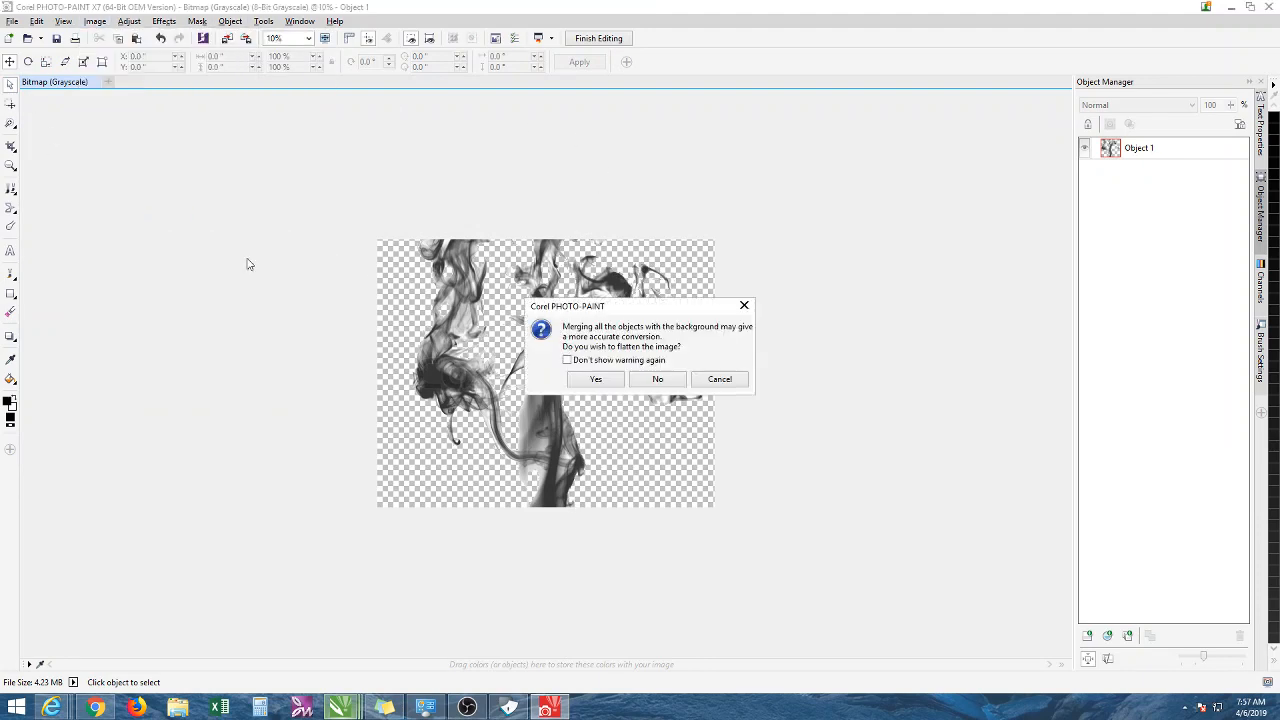
{"action": "left_click", "coordinate": [600, 380]}
{"action": "left_click", "coordinate": [1260, 285]}
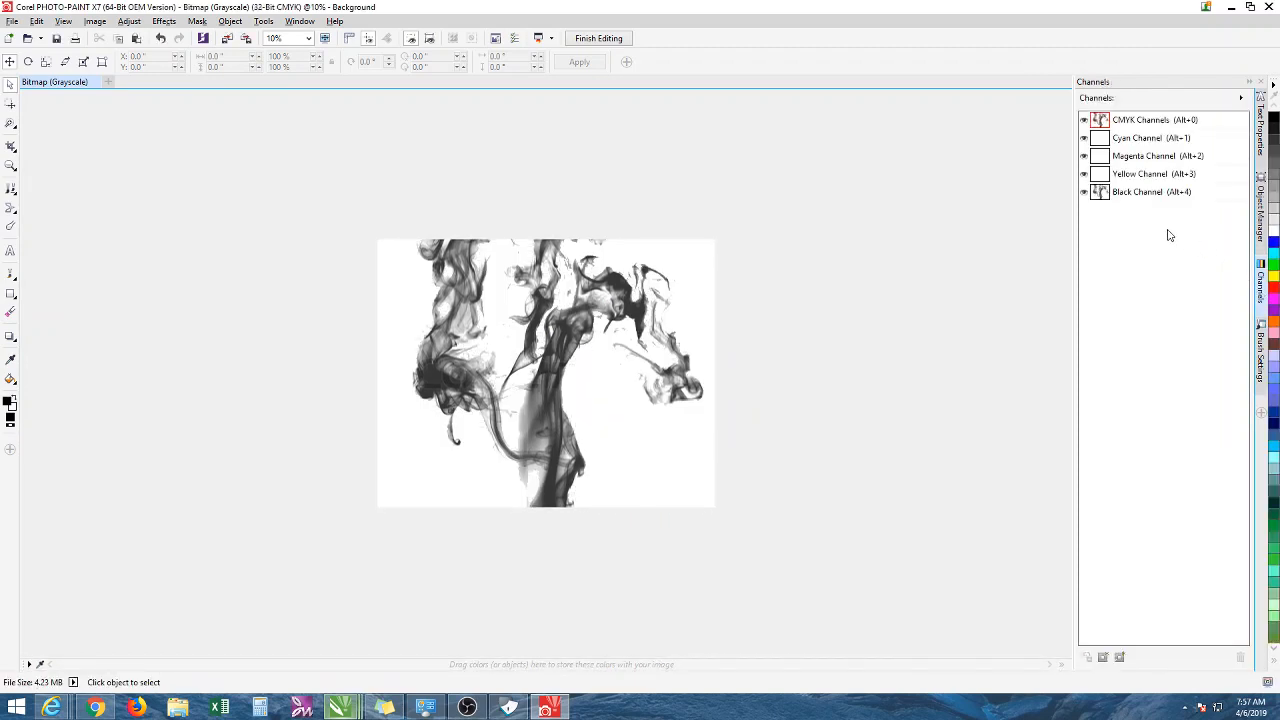
Create a mask of the smoke from the Black channel and invert it so the mask covers the dark smoke
{"action": "left_click", "coordinate": [197, 21]}
{"action": "mouse_move", "coordinate": [217, 31]}
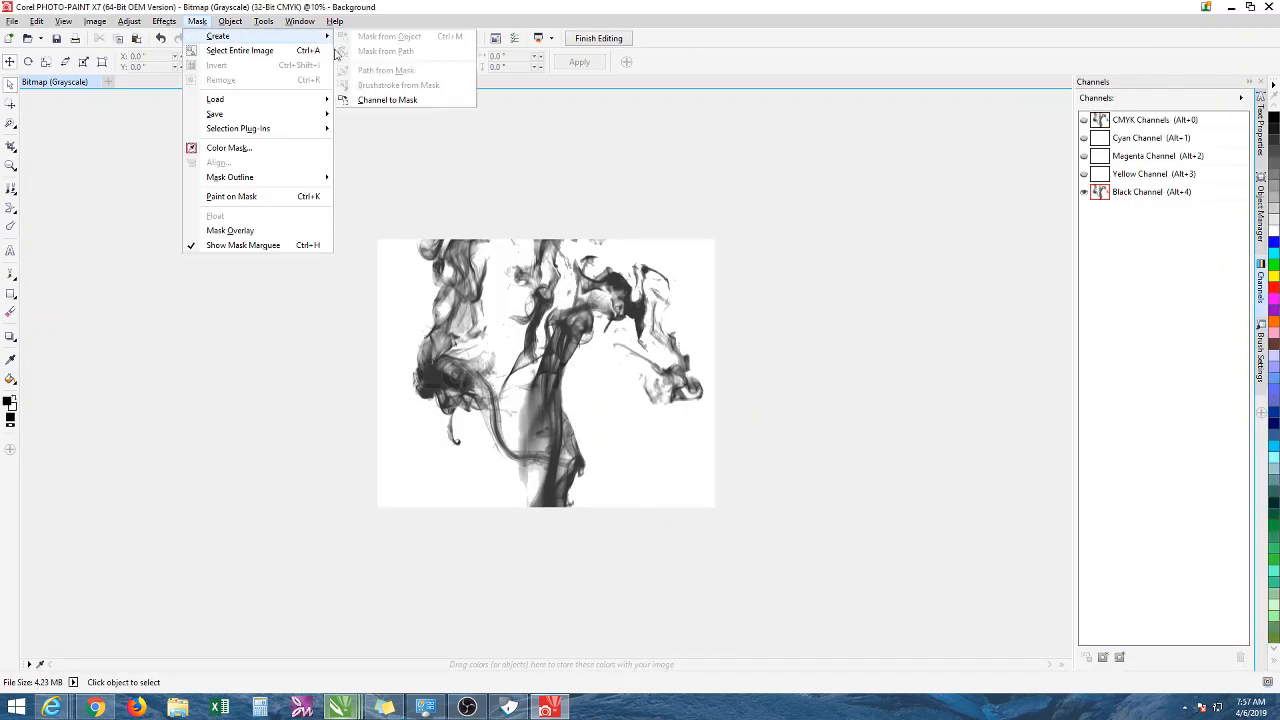
{"action": "left_click", "coordinate": [400, 97]}
{"action": "left_click", "coordinate": [197, 21]}
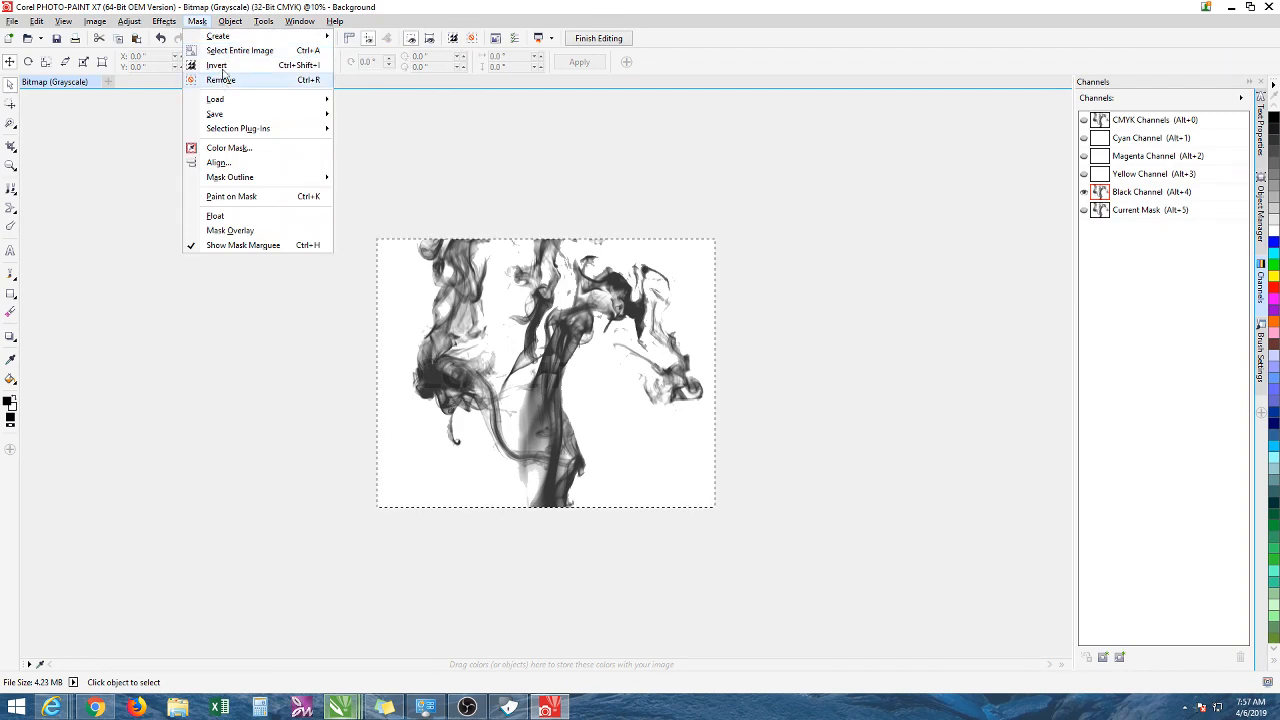
{"action": "left_click", "coordinate": [225, 80]}
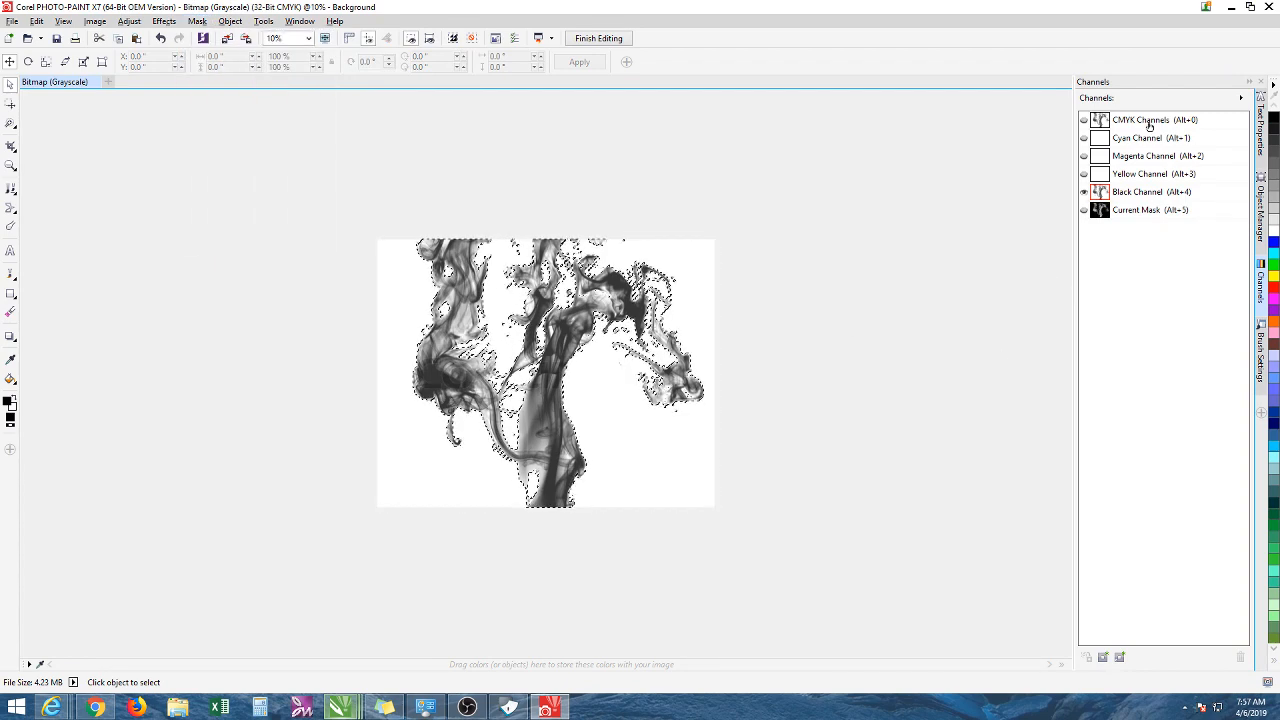
Restore the composite CMYK channels, add a new empty object, and delete the original smoke background layer
{"action": "left_click", "coordinate": [1261, 210]}
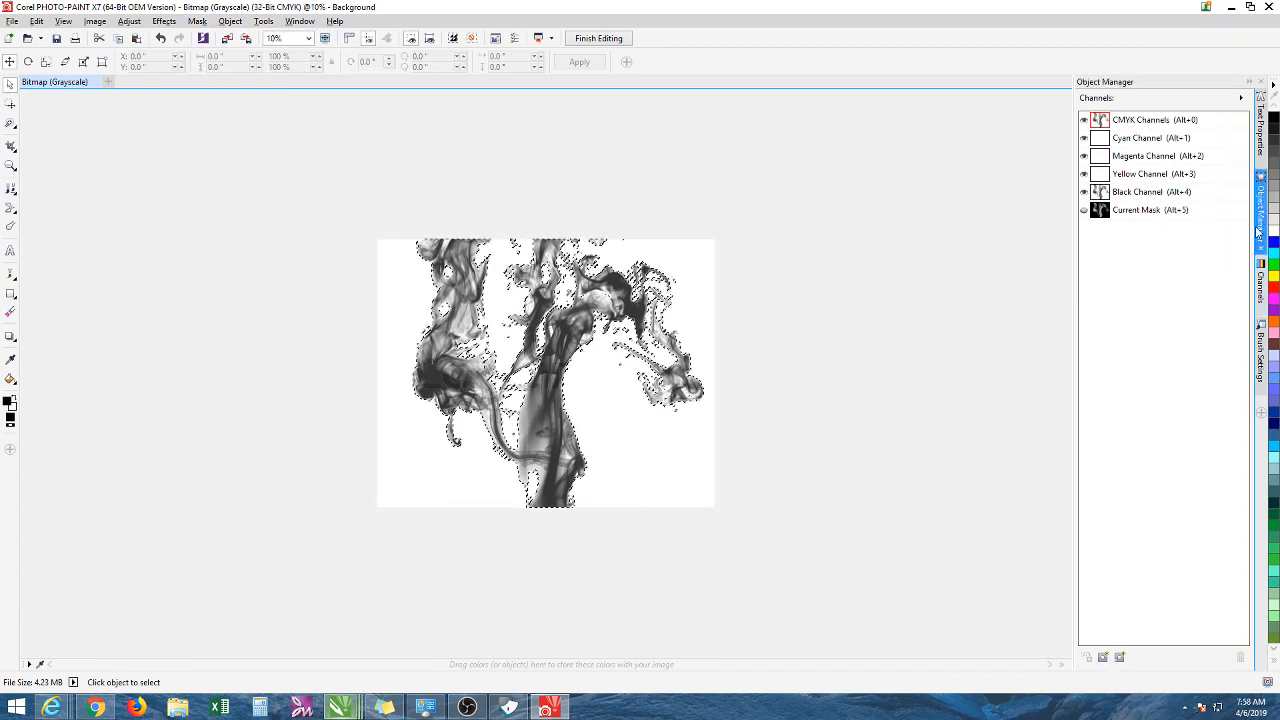
{"action": "left_click", "coordinate": [1088, 636]}
{"action": "left_click", "coordinate": [1140, 170]}
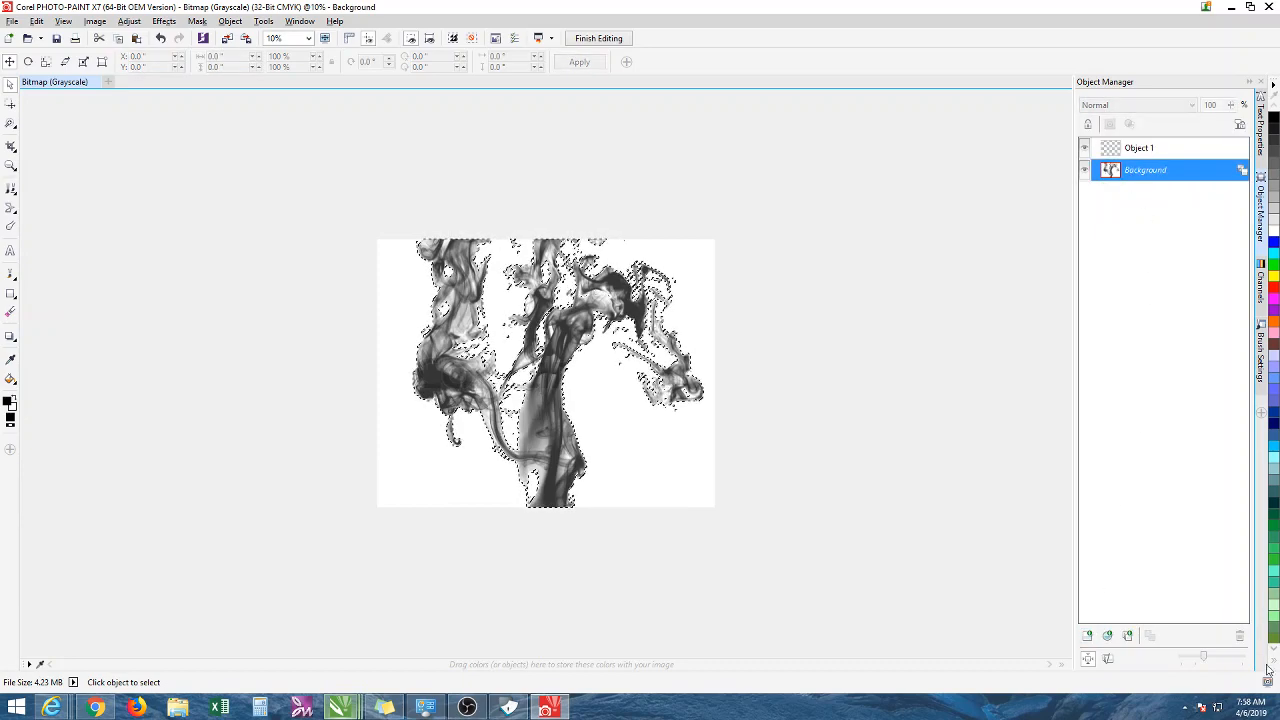
{"action": "left_click", "coordinate": [1240, 637]}
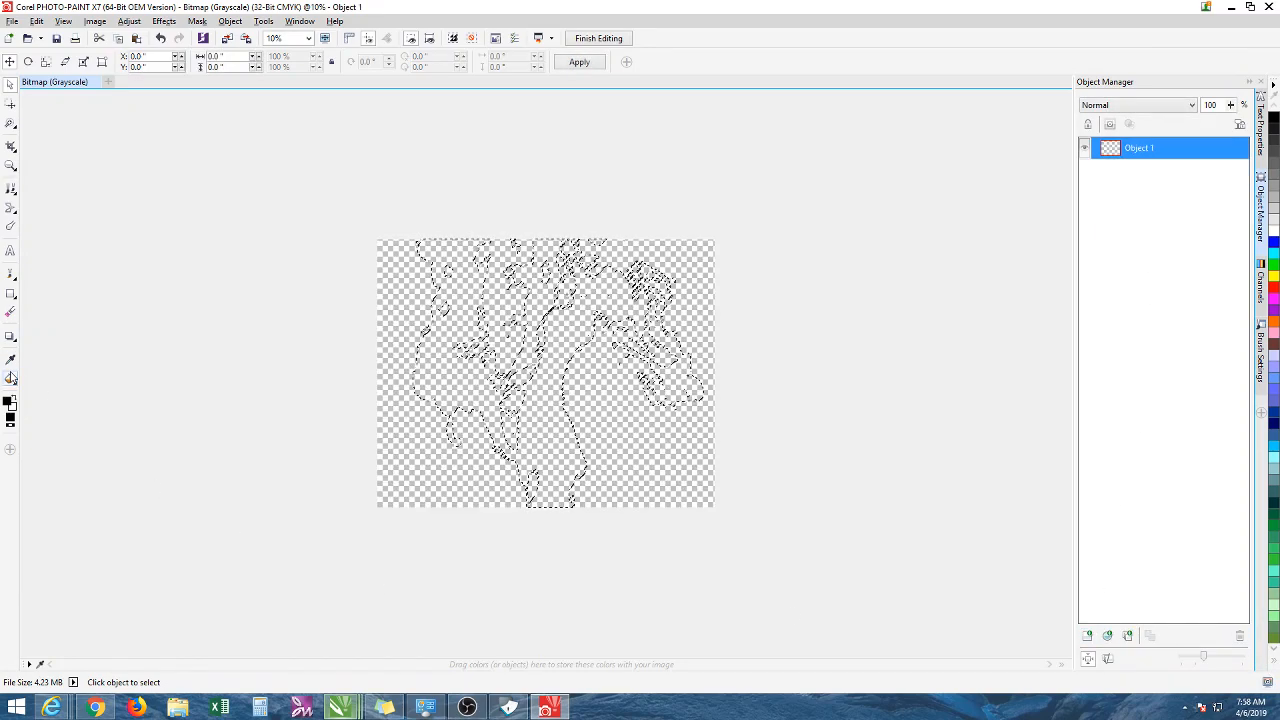
Fill the masked smoke shape with black on the new object, remove the mask, and finish editing to return to CorelDRAW
{"action": "left_click", "coordinate": [11, 378]}
{"action": "left_click", "coordinate": [560, 464]}
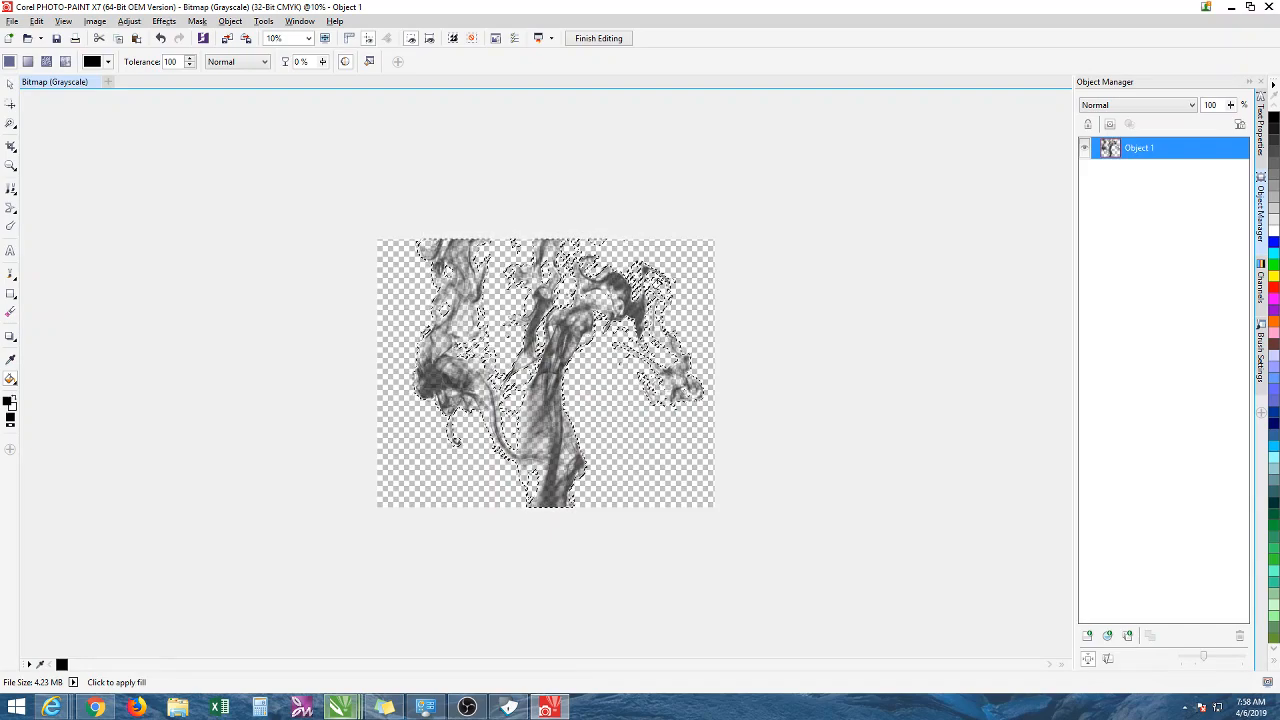
{"action": "scroll", "coordinate": [560, 464], "scroll_direction": "up", "scroll_amount": 4}
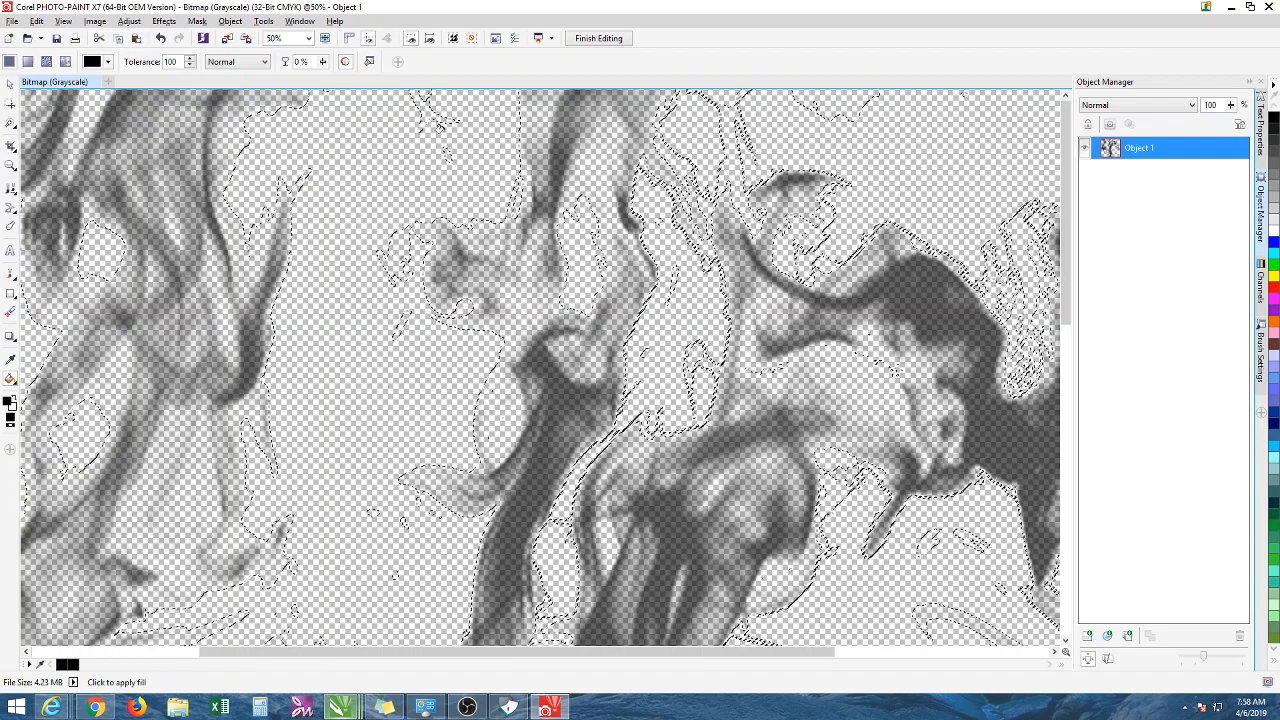
{"action": "scroll", "coordinate": [560, 464], "scroll_direction": "down", "scroll_amount": 2}
{"action": "left_click", "coordinate": [197, 21]}
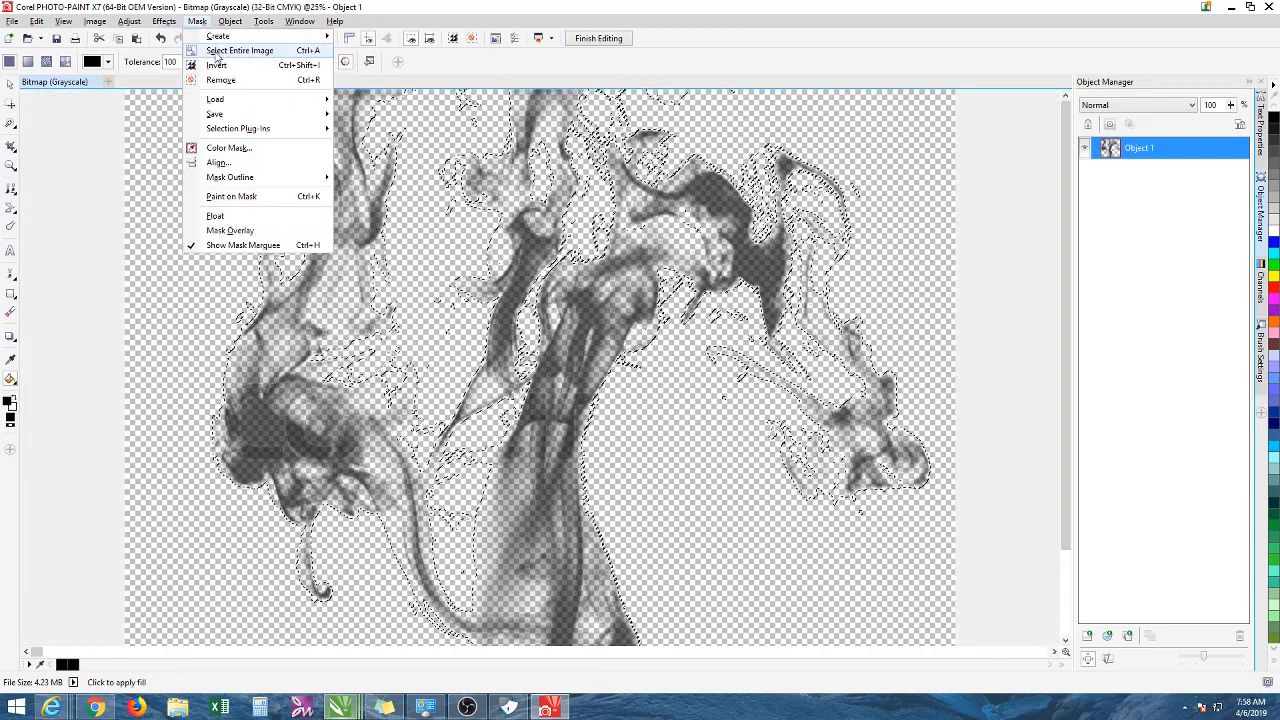
{"action": "left_click", "coordinate": [220, 80]}
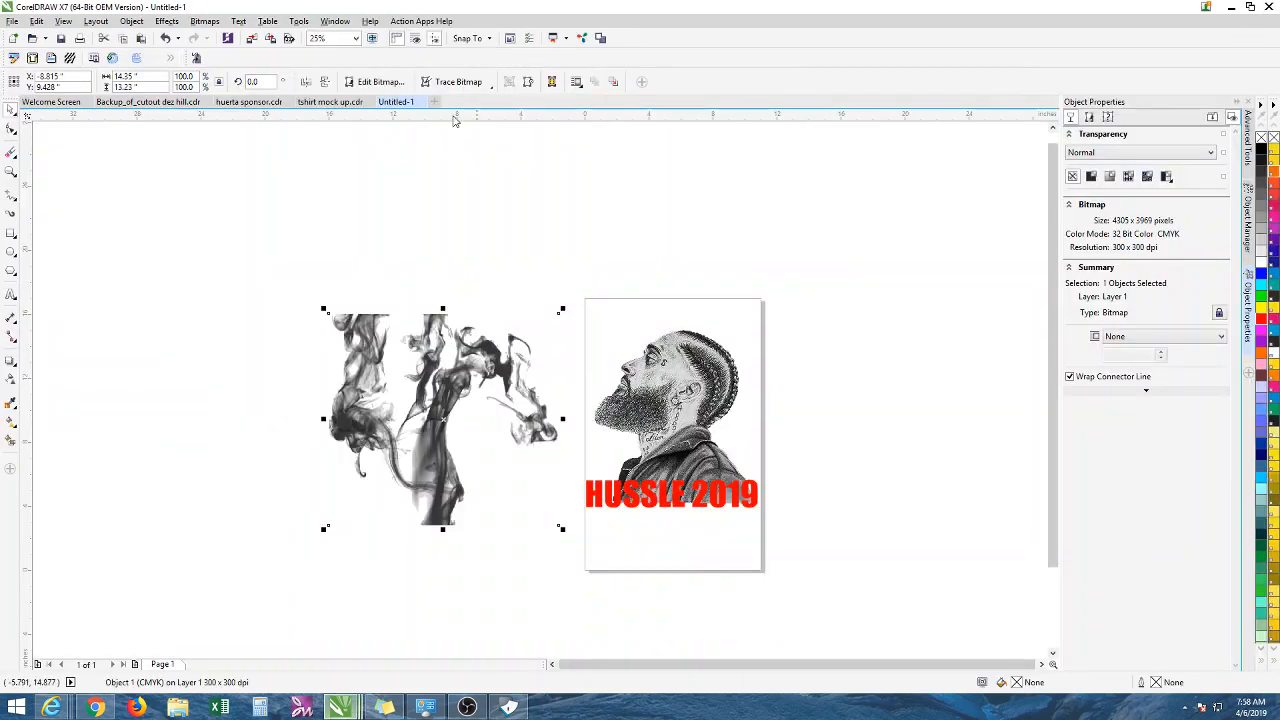
Convert the edited smoke image to a 1-bit black-and-white bitmap
{"action": "left_click", "coordinate": [204, 21]}
{"action": "mouse_move", "coordinate": [224, 150]}
{"action": "left_click", "coordinate": [364, 150]}
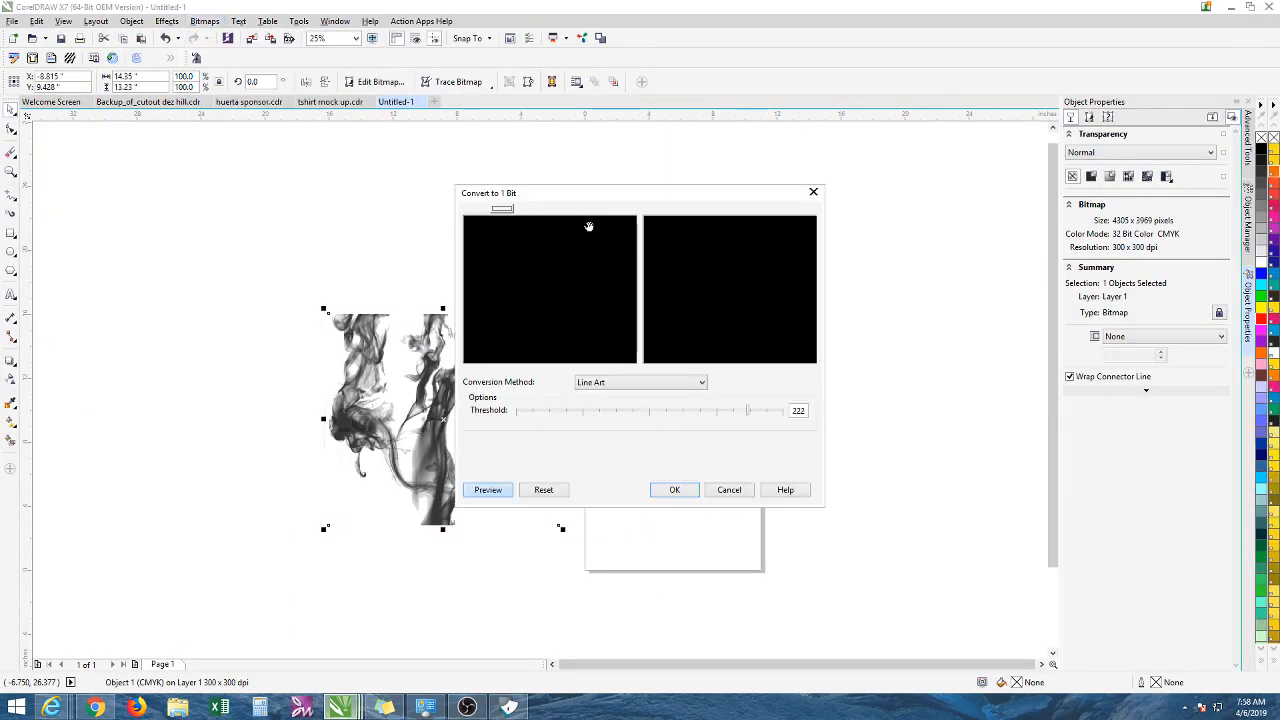
{"action": "left_click", "coordinate": [674, 489]}
Remove the white fill from the 1-bit smoke bitmap and color its smoke pixels red (#FF0000)
{"action": "left_click", "coordinate": [530, 351]}
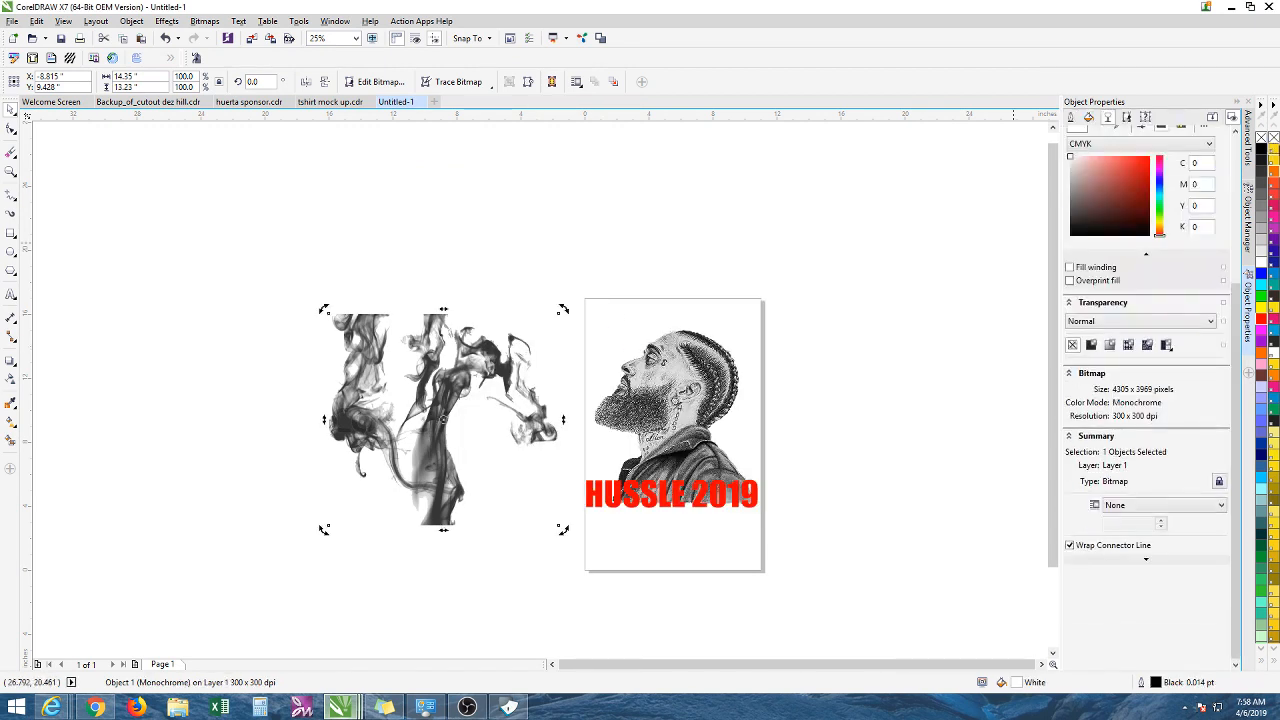
{"action": "left_click", "coordinate": [1262, 142]}
{"action": "left_click_drag", "start_coordinate": [463, 362], "coordinate": [570, 367]}
{"action": "left_click_drag", "start_coordinate": [489, 365], "coordinate": [463, 363]}
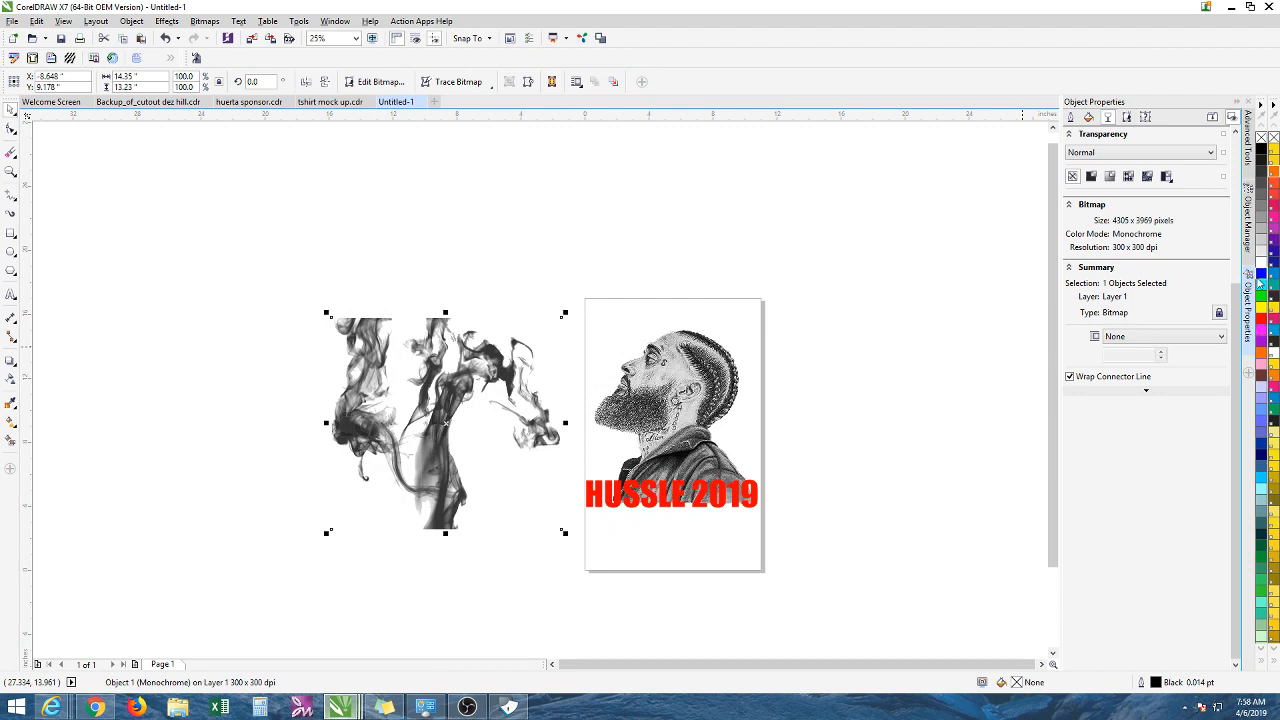
{"action": "left_click", "coordinate": [1260, 317]}
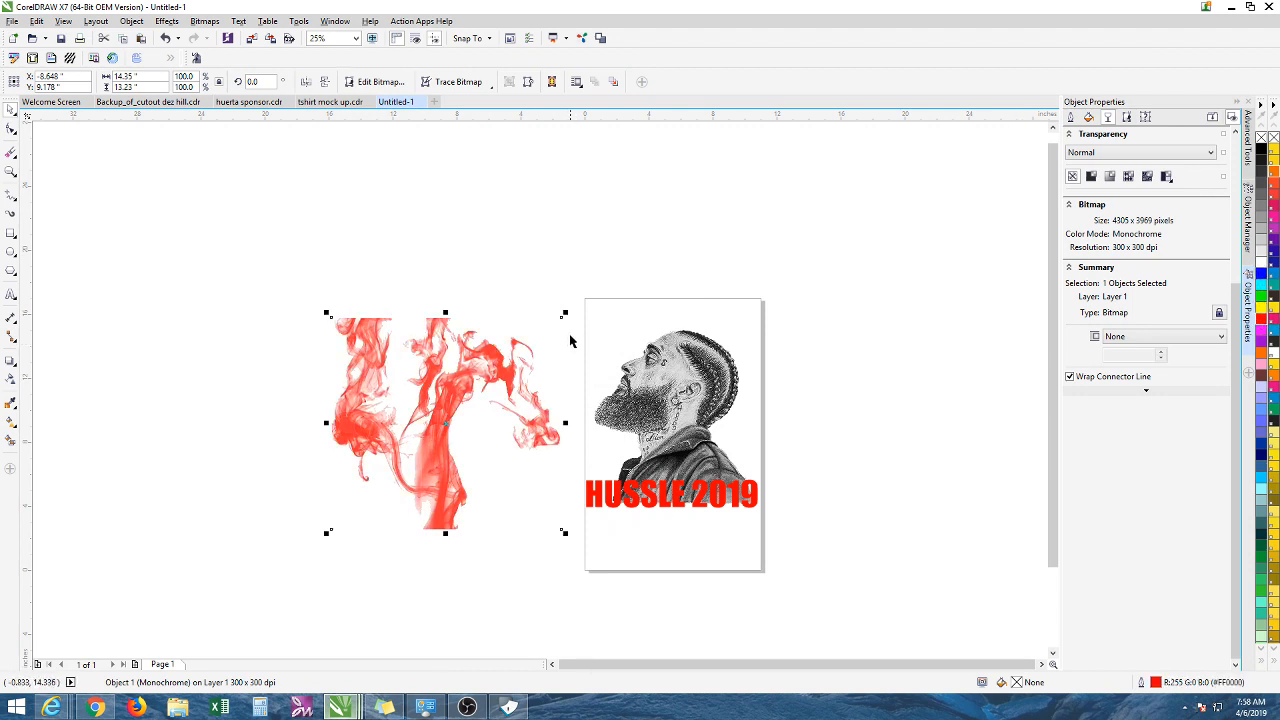
Send the red smoke behind the portrait and position it so its trailing wisp meets the mouth
{"action": "left_click_drag", "start_coordinate": [442, 401], "coordinate": [697, 406]}
{"action": "right_click", "coordinate": [474, 318]}
{"action": "mouse_move", "coordinate": [563, 543]}
{"action": "left_click", "coordinate": [674, 560]}
{"action": "left_click", "coordinate": [705, 403]}
{"action": "left_click", "coordinate": [819, 355]}
{"action": "left_click_drag", "start_coordinate": [688, 359], "coordinate": [446, 331]}
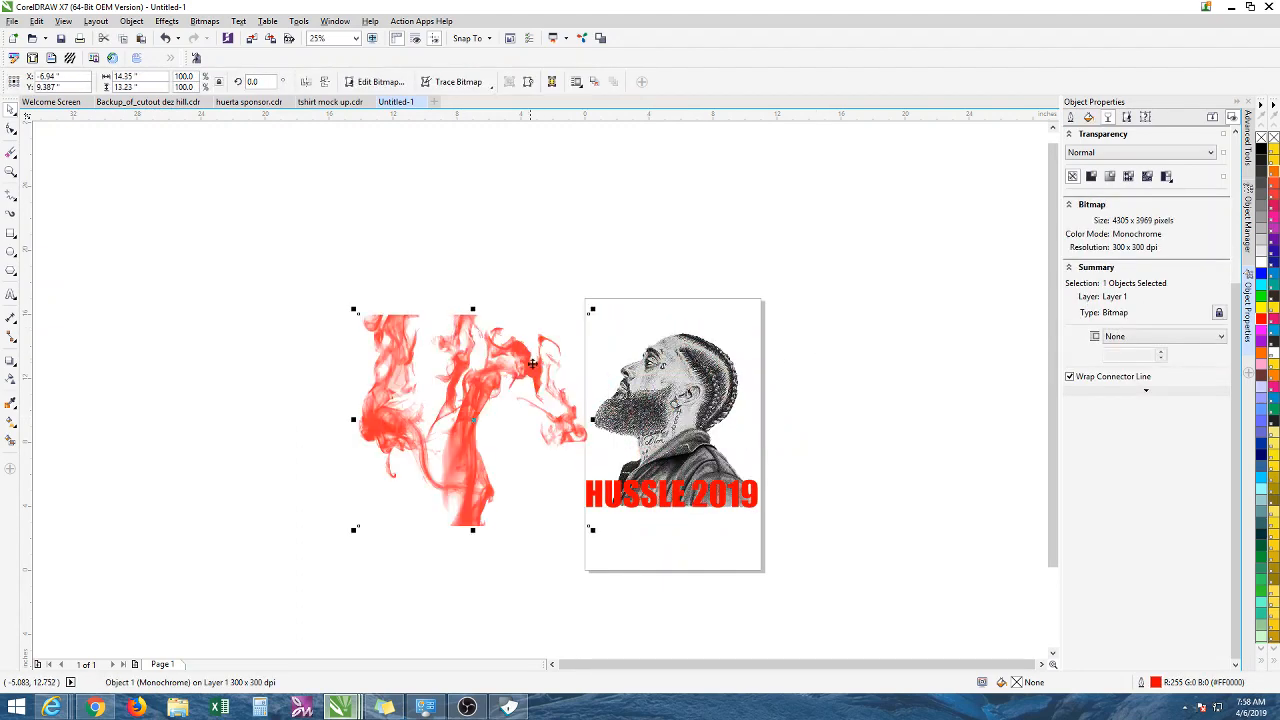
{"action": "left_click_drag", "start_coordinate": [593, 312], "coordinate": [640, 287]}
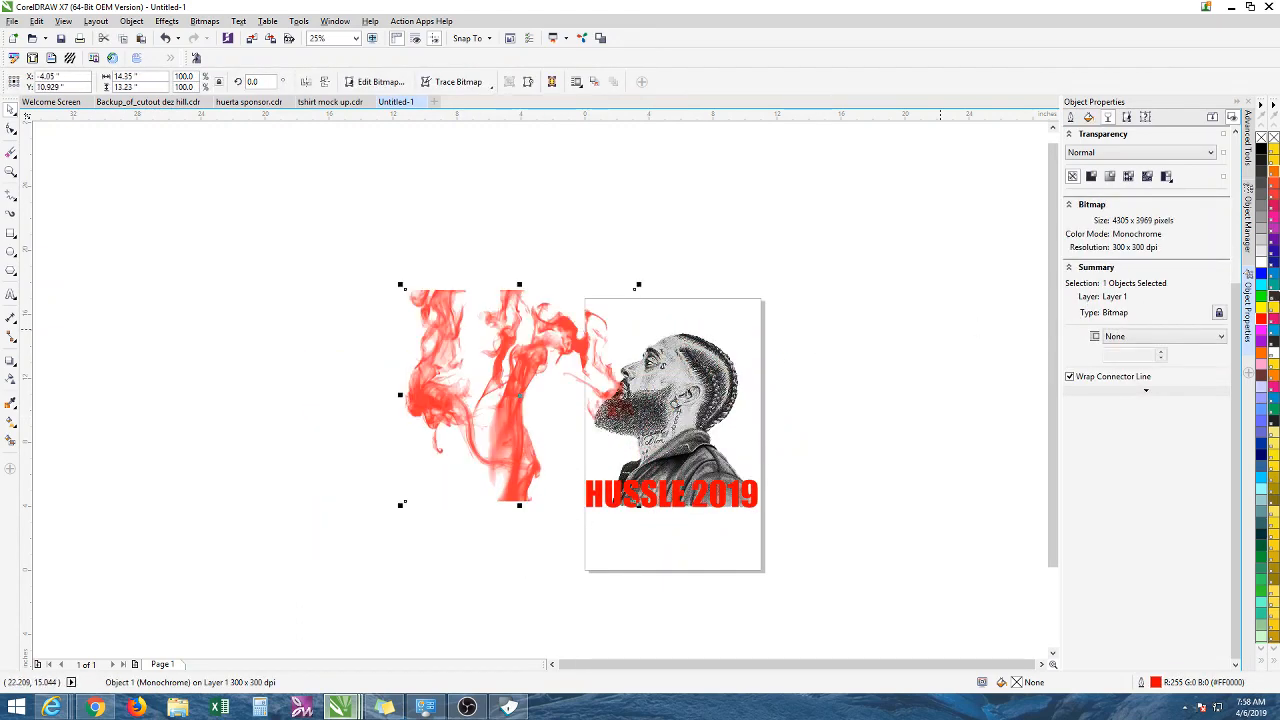
Try different palette colors on the smoke, including blue, yellow, light gray, cyan and orange (#FF6600)
{"action": "right_click", "coordinate": [1261, 307]}
{"action": "right_click", "coordinate": [1261, 296]}
{"action": "right_click", "coordinate": [1261, 273]}
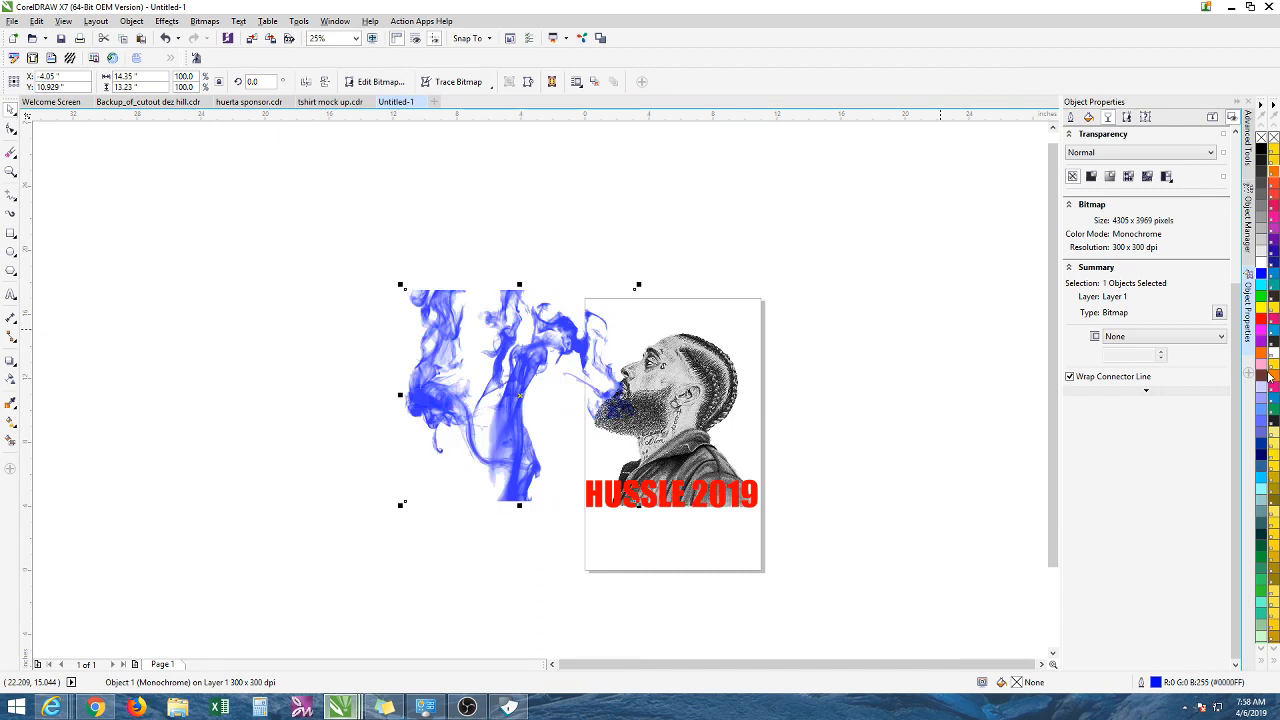
{"action": "right_click", "coordinate": [1262, 385]}
{"action": "right_click", "coordinate": [1274, 423]}
{"action": "right_click", "coordinate": [1272, 334]}
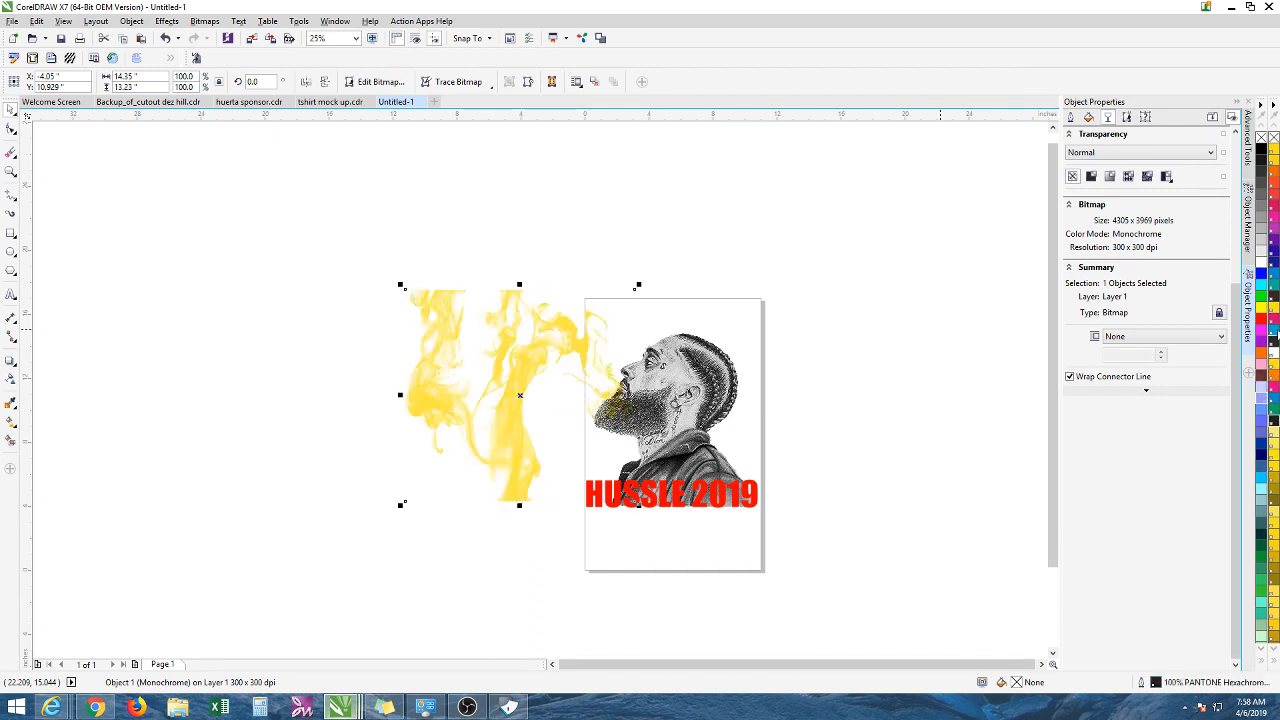
{"action": "right_click", "coordinate": [1275, 285]}
{"action": "right_click", "coordinate": [1262, 236]}
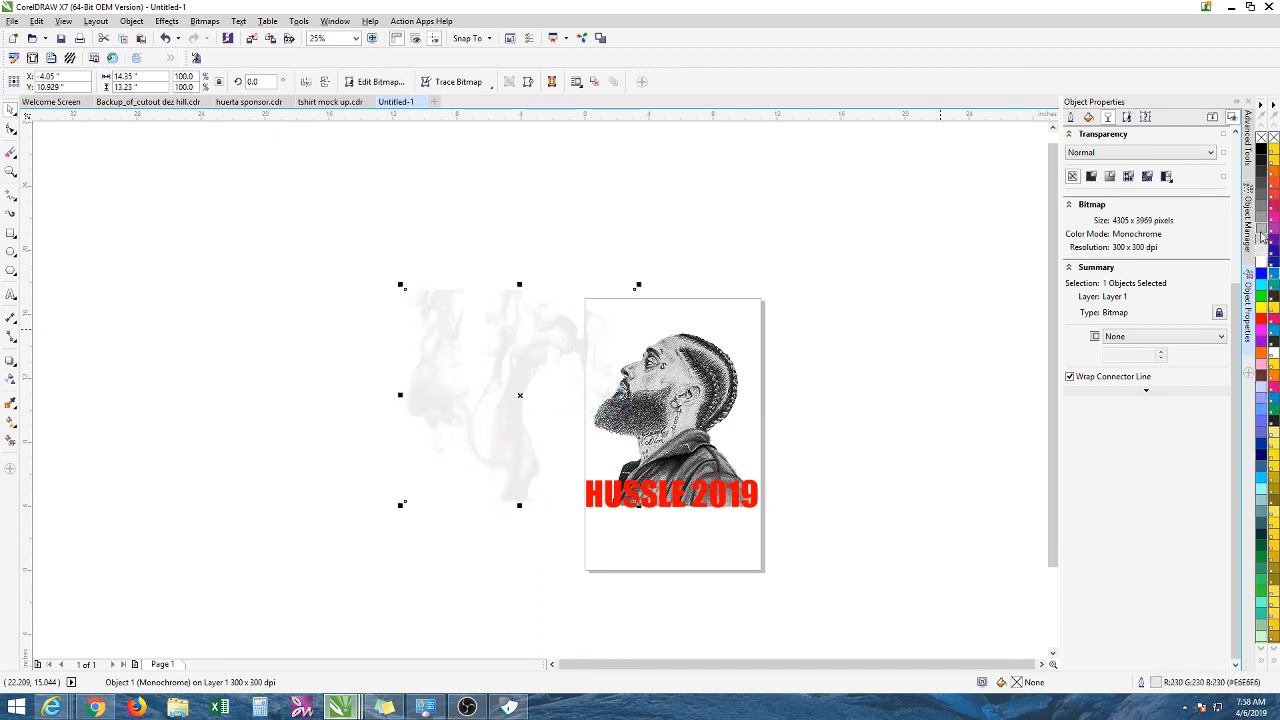
{"action": "right_click", "coordinate": [1264, 284]}
{"action": "right_click", "coordinate": [1262, 298]}
{"action": "right_click", "coordinate": [1265, 340]}
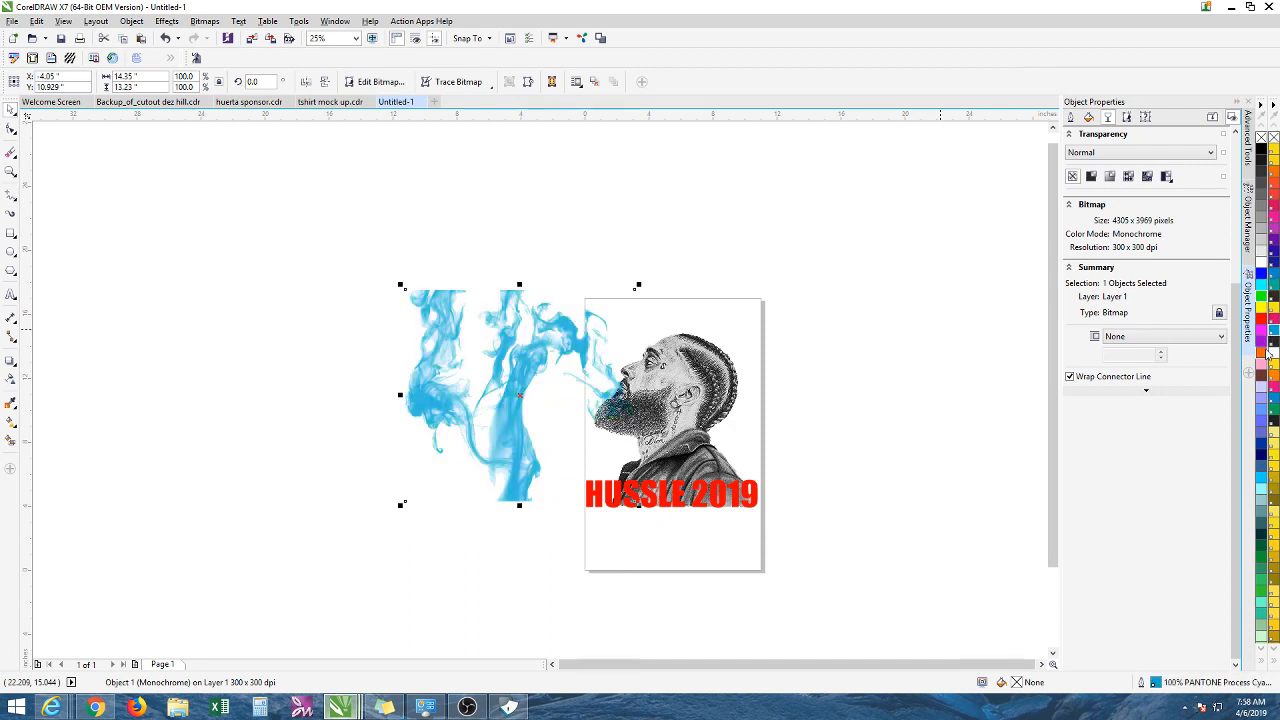
{"action": "right_click", "coordinate": [1268, 352]}
Move the smoke away from the portrait and delete it, and select the portrait and the red caption together
{"action": "left_click_drag", "start_coordinate": [541, 363], "coordinate": [493, 391]}
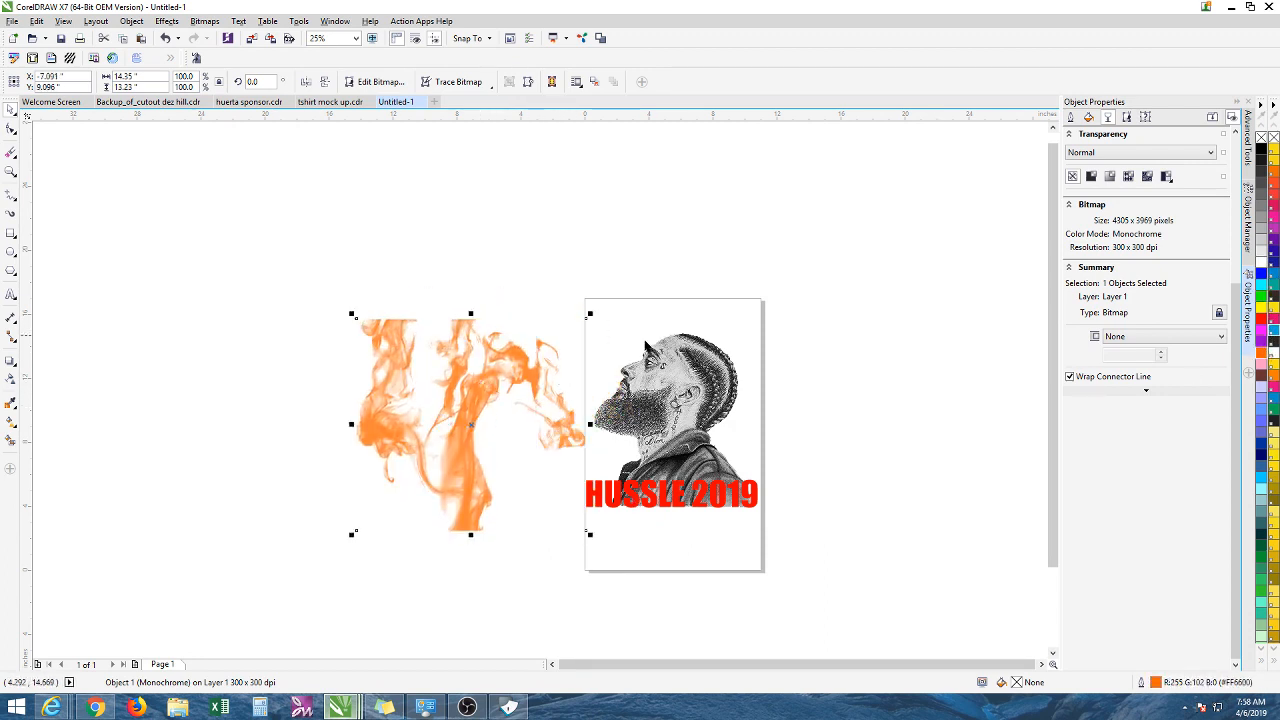
{"action": "key", "text": "Delete"}
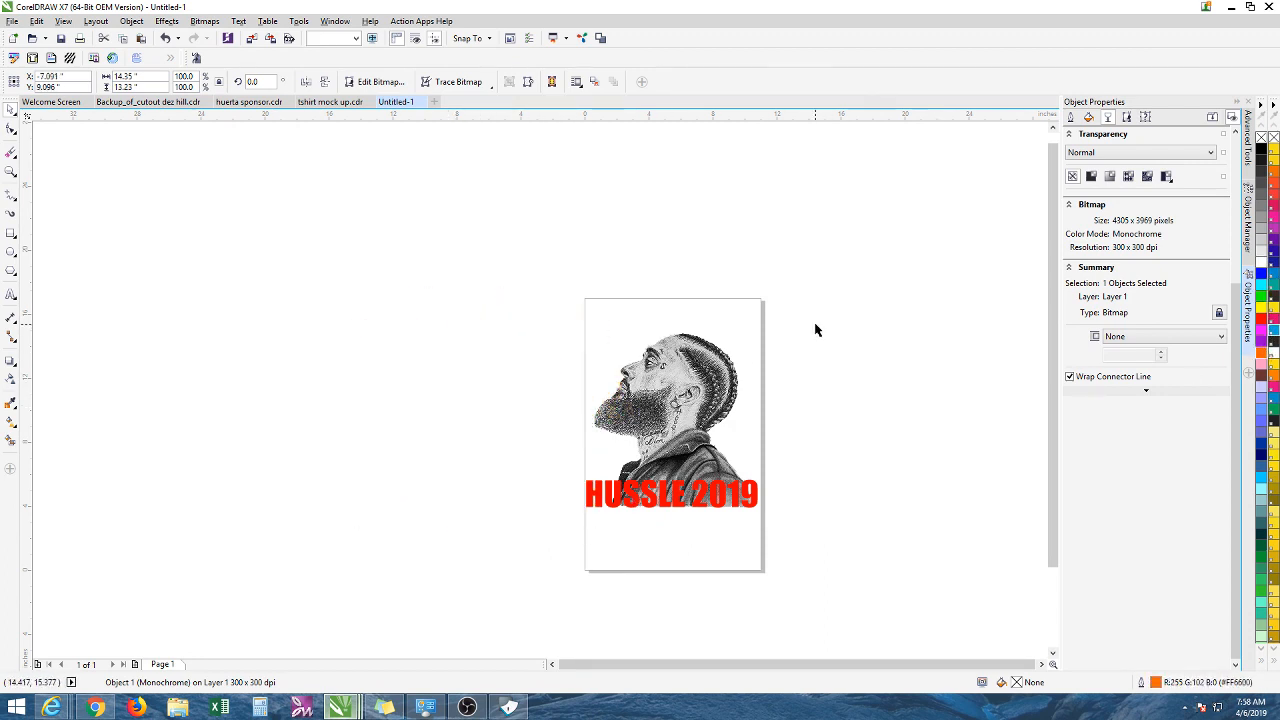
{"action": "left_click_drag", "start_coordinate": [814, 325], "coordinate": [550, 540]}
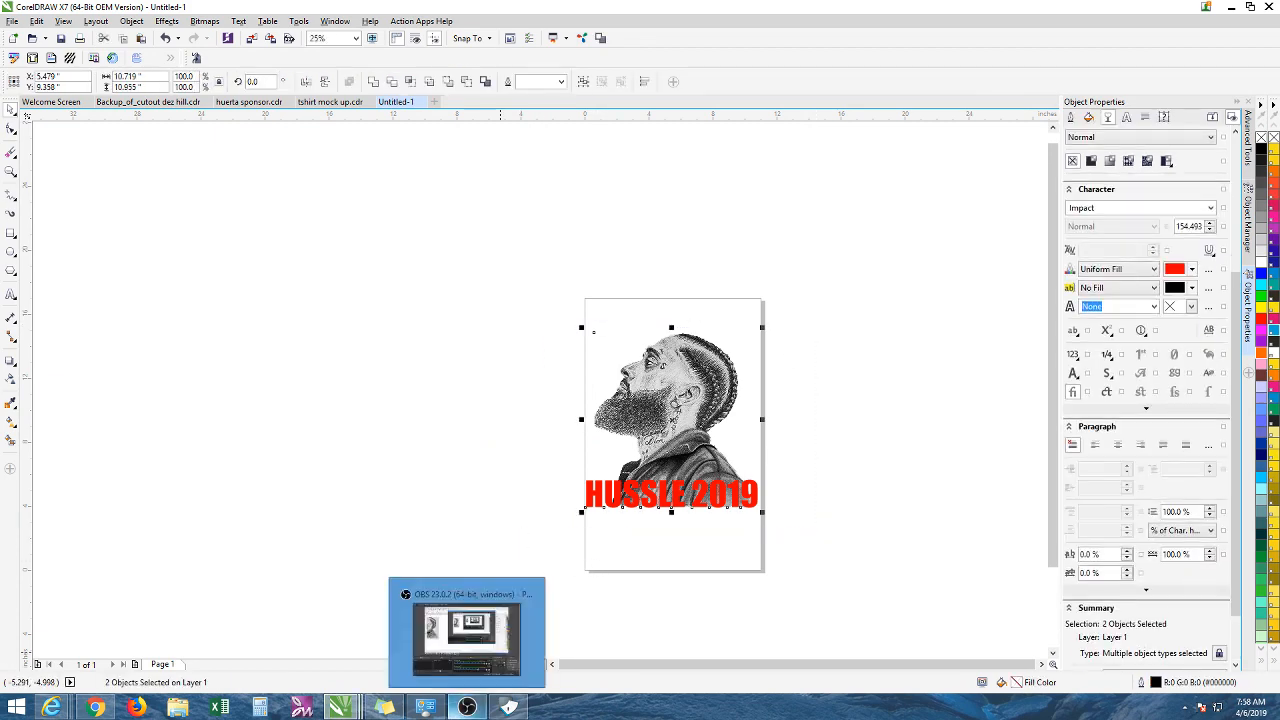
{"action": "scroll", "coordinate": [659, 356], "scroll_direction": "up", "scroll_amount": 1}
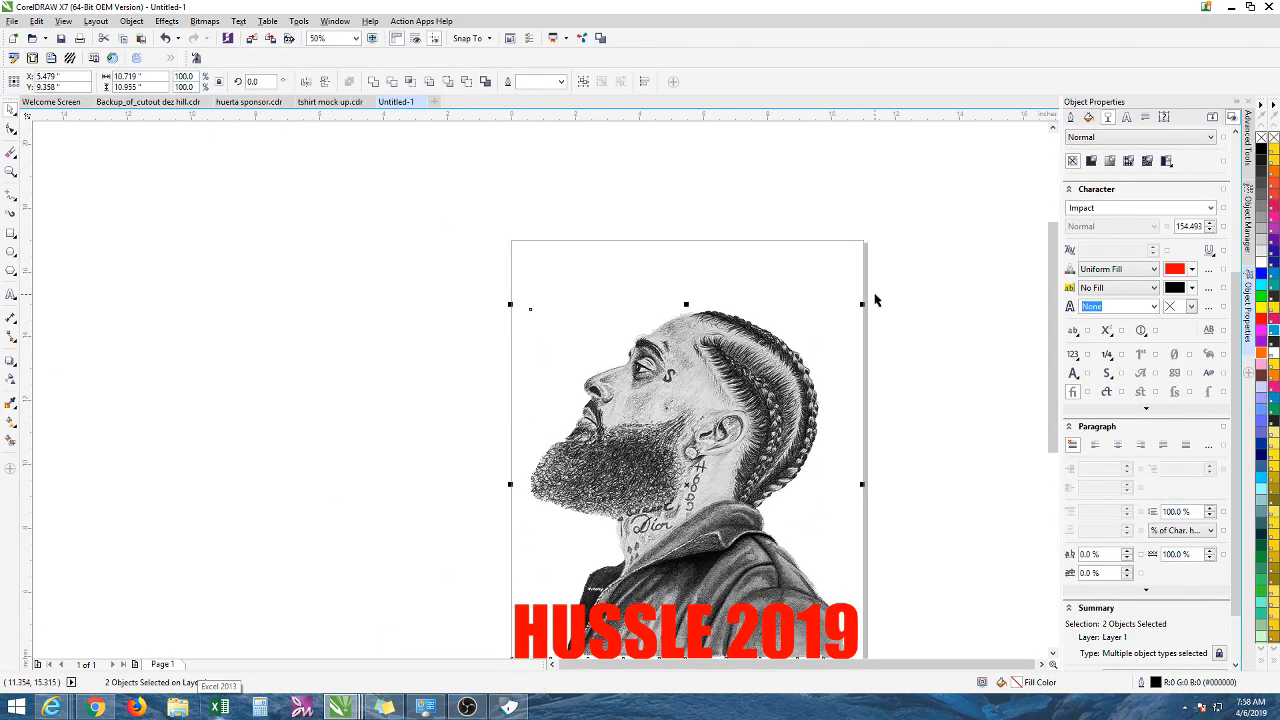
{"action": "scroll", "coordinate": [672, 331], "scroll_direction": "up", "scroll_amount": 1}
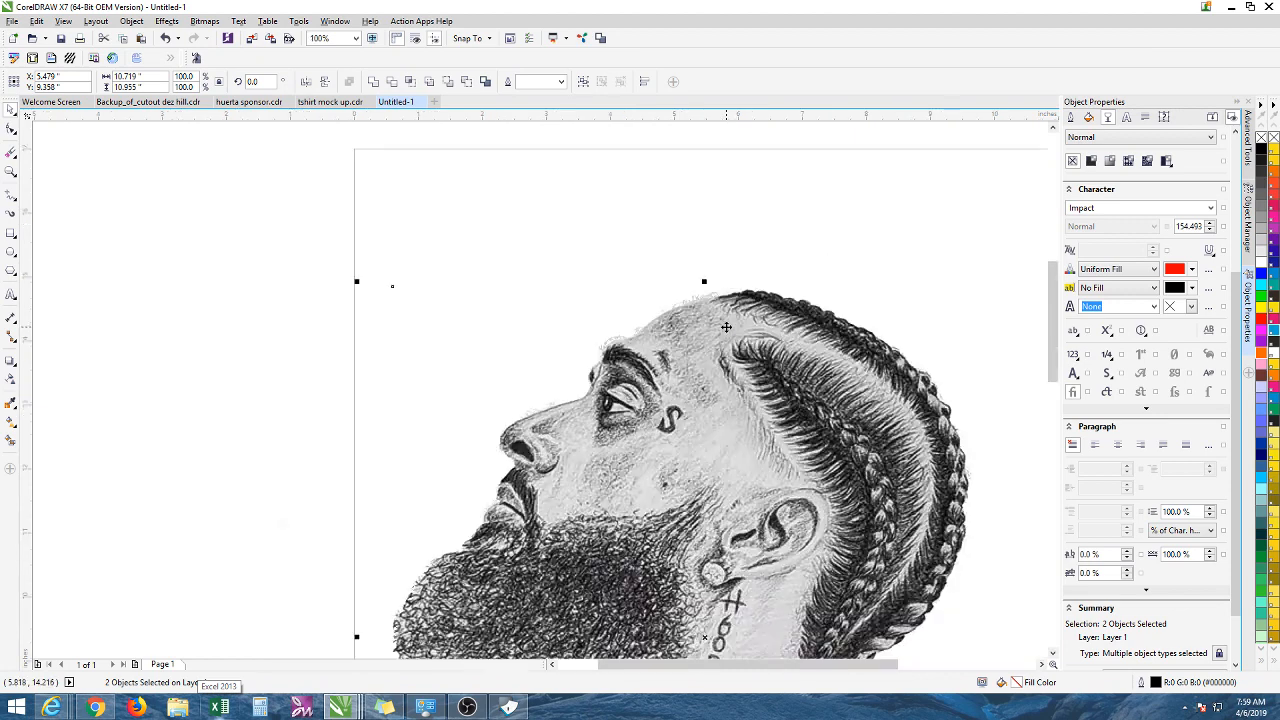
{"action": "scroll", "coordinate": [737, 331], "scroll_direction": "down", "scroll_amount": 2}
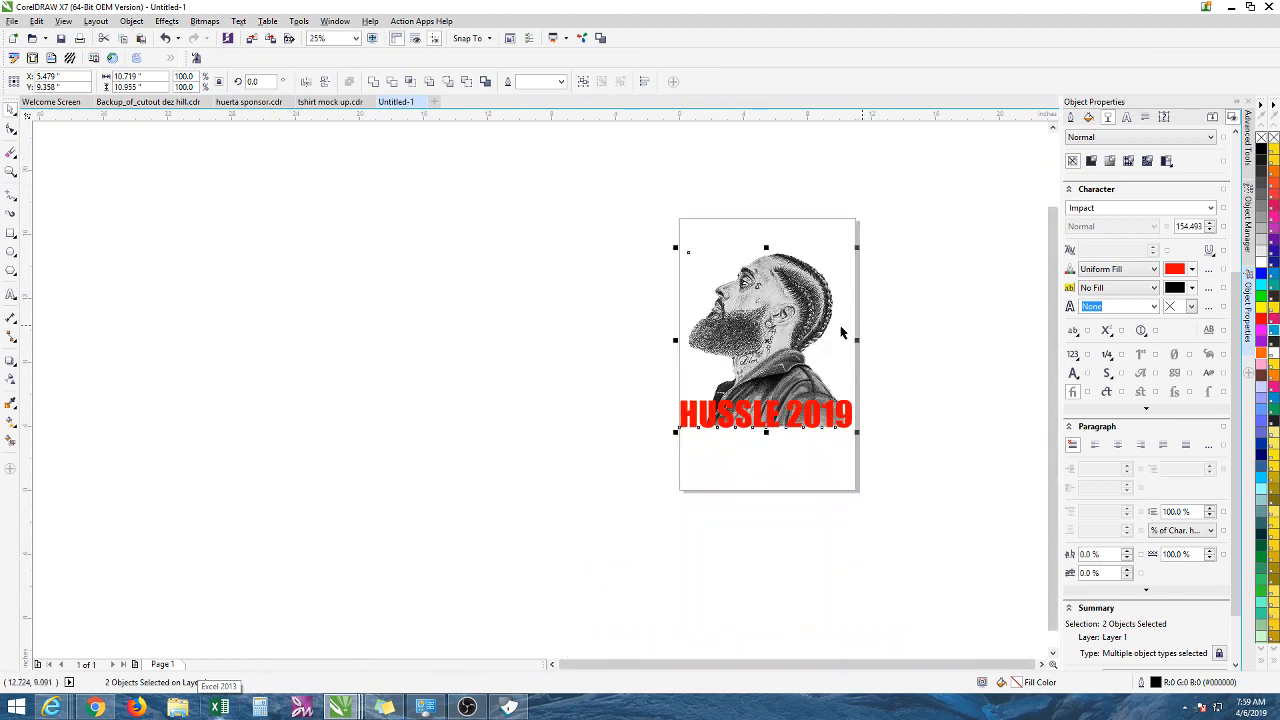